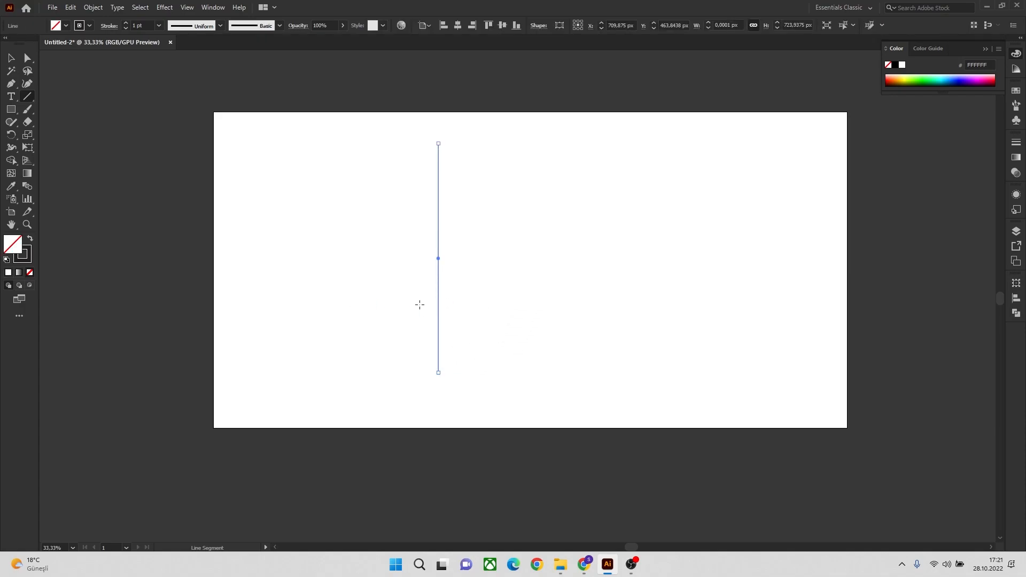
Step: Duplicate the vertical line sideways repeatedly to form an evenly spaced row about 658 px wide
{"action": "key", "text": "v"}
{"action": "left_click_drag", "start_coordinate": [439, 187], "coordinate": [446, 189]}
{"action": "key", "text": "ctrl+d"}
{"action": "key", "text": "ctrl+d"}
{"action": "key", "text": "ctrl+d"}
{"action": "key", "text": "ctrl+d"}
{"action": "key", "text": "ctrl+d"}
{"action": "key", "text": "ctrl+d"}
{"action": "key", "text": "ctrl+d"}
{"action": "key", "text": "ctrl+d"}
{"action": "key", "text": "ctrl+d"}
{"action": "key", "text": "ctrl+d"}
{"action": "key", "text": "ctrl+d"}
{"action": "key", "text": "ctrl+d"}
{"action": "key", "text": "ctrl+d"}
{"action": "key", "text": "ctrl+d"}
{"action": "key", "text": "ctrl+d"}
{"action": "key", "text": "ctrl+d"}
{"action": "key", "text": "ctrl+d"}
{"action": "key", "text": "ctrl+d"}
{"action": "key", "text": "ctrl+d"}
{"action": "key", "text": "ctrl+d"}
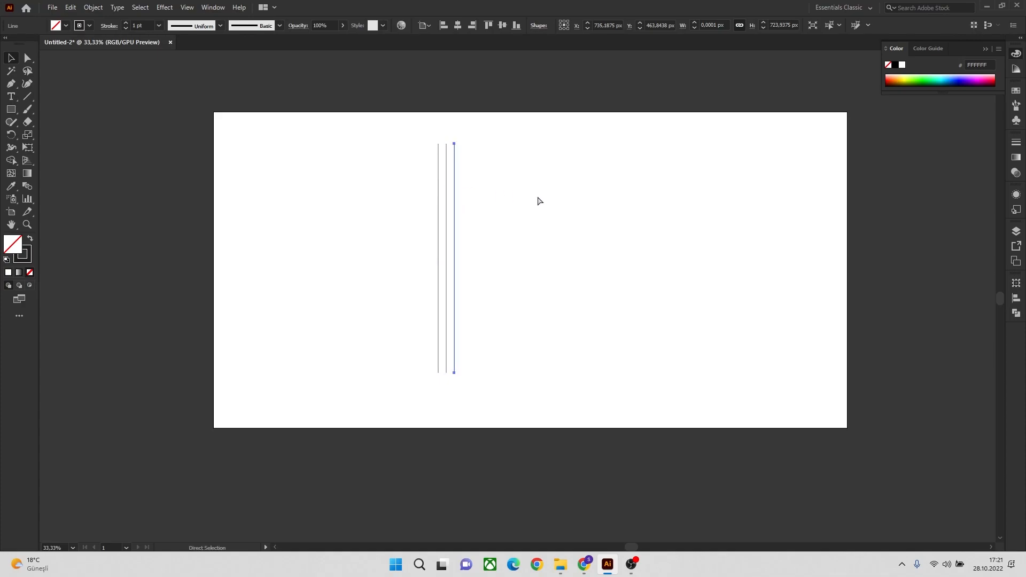
{"action": "key", "text": "ctrl+d"}
{"action": "key", "text": "ctrl+d"}
{"action": "key", "text": "ctrl+d"}
Step: Group all the vertical lines and move the group to the vertical centre of the artboard
{"action": "left_click_drag", "start_coordinate": [360, 165], "coordinate": [743, 257]}
{"action": "key", "text": "ctrl+g"}
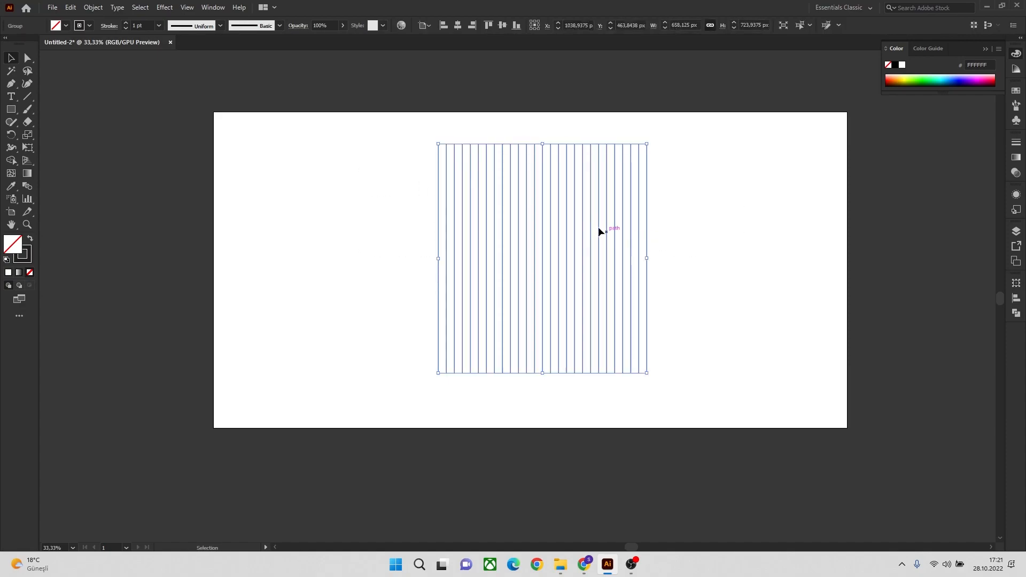
{"action": "left_click_drag", "start_coordinate": [598, 216], "coordinate": [582, 228]}
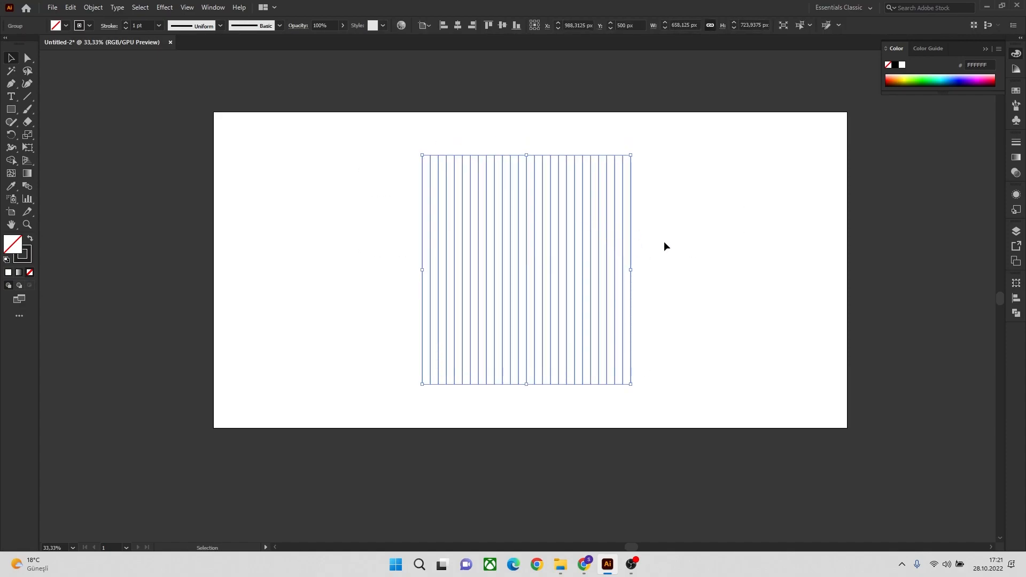
Step: Create a copy of the line group rotated 90° to form a square grid
{"action": "right_click", "coordinate": [633, 233]}
{"action": "mouse_move", "coordinate": [695, 356]}
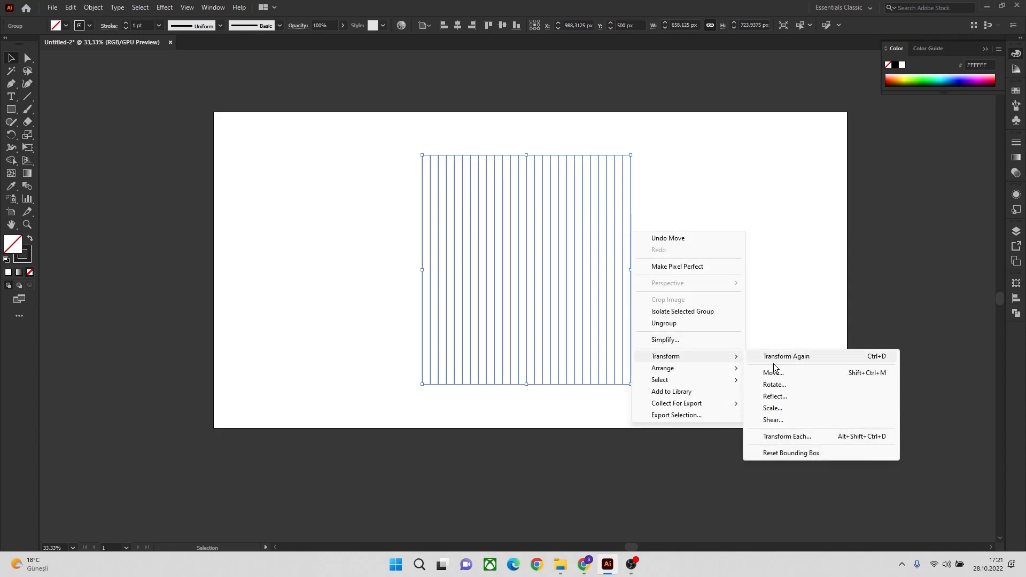
{"action": "left_click", "coordinate": [780, 386]}
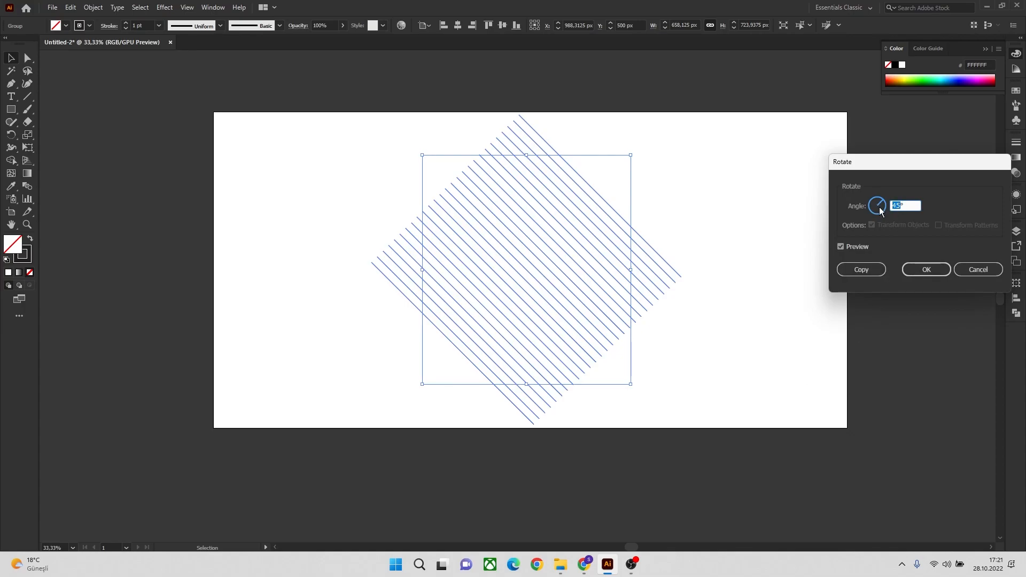
{"action": "left_click", "coordinate": [861, 267]}
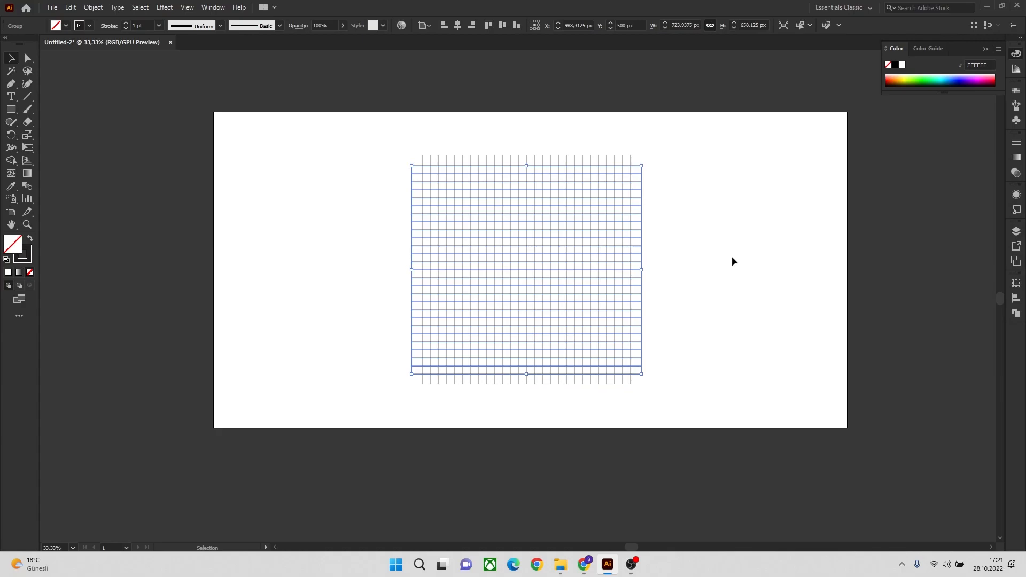
Step: Merge grid cells with Shape Builder into two black-filled bars, each three cells wide and twelve tall, one column apart
{"action": "key", "text": "ctrl+plus"}
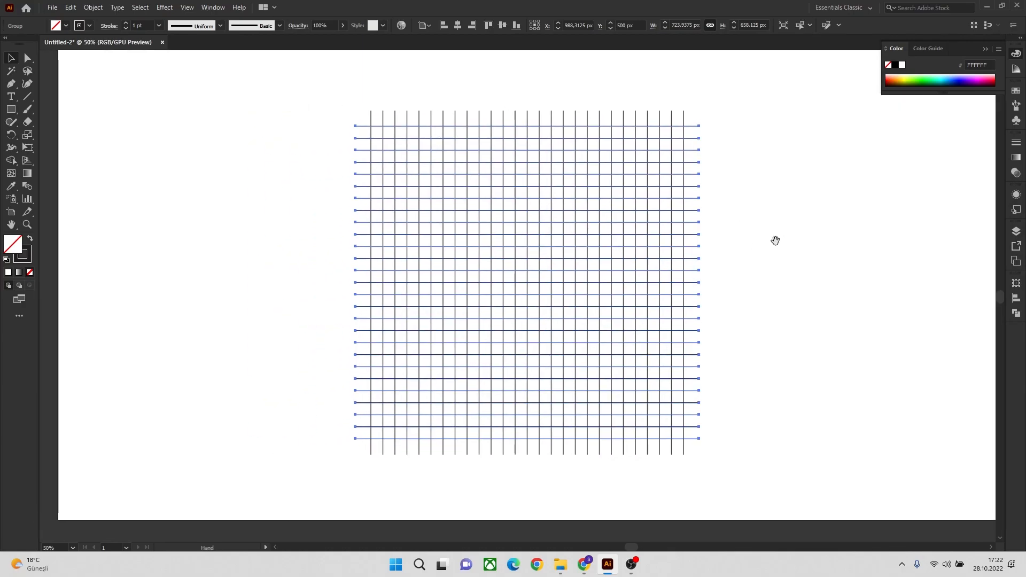
{"action": "left_click", "coordinate": [247, 197]}
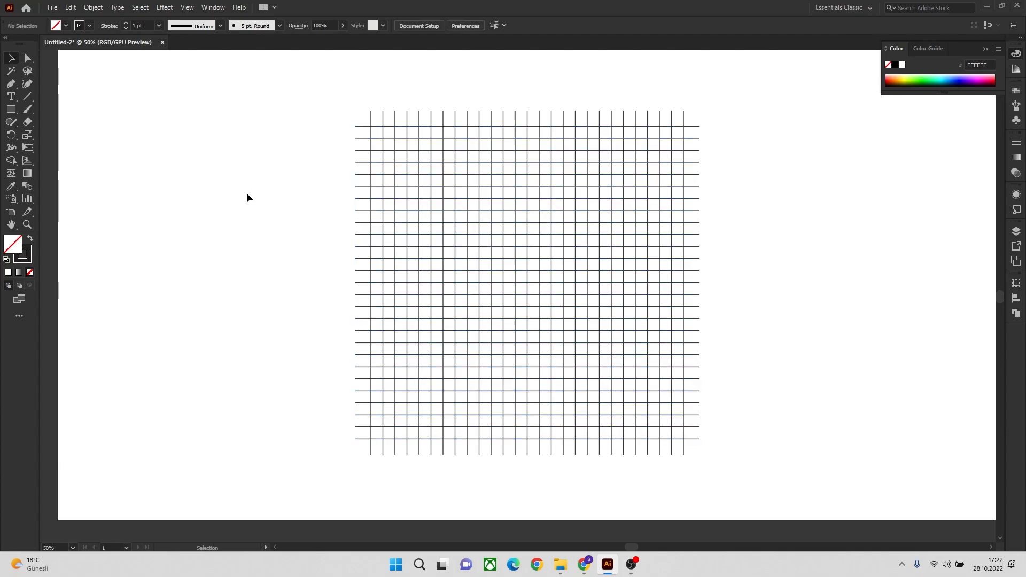
{"action": "left_click_drag", "start_coordinate": [247, 117], "coordinate": [730, 372]}
{"action": "key", "text": "shift+m"}
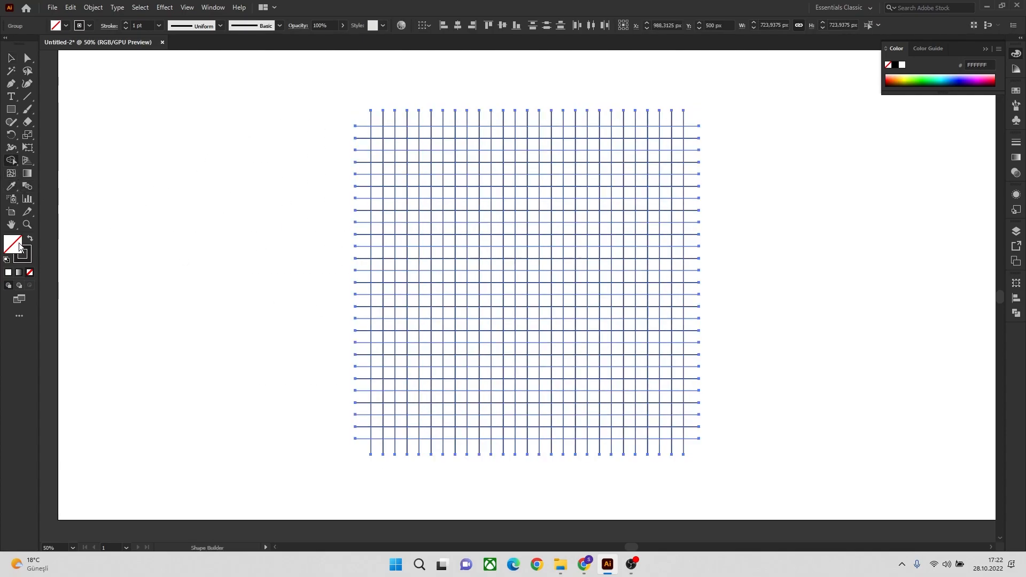
{"action": "left_click", "coordinate": [31, 241]}
{"action": "mouse_move", "coordinate": [402, 171]}
{"action": "left_mouse_down"}
{"action": "mouse_move", "coordinate": [401, 302]}
{"action": "mouse_move", "coordinate": [422, 302]}
{"action": "mouse_move", "coordinate": [427, 169]}
{"action": "mouse_move", "coordinate": [415, 169]}
{"action": "mouse_move", "coordinate": [418, 294]}
{"action": "left_mouse_up"}
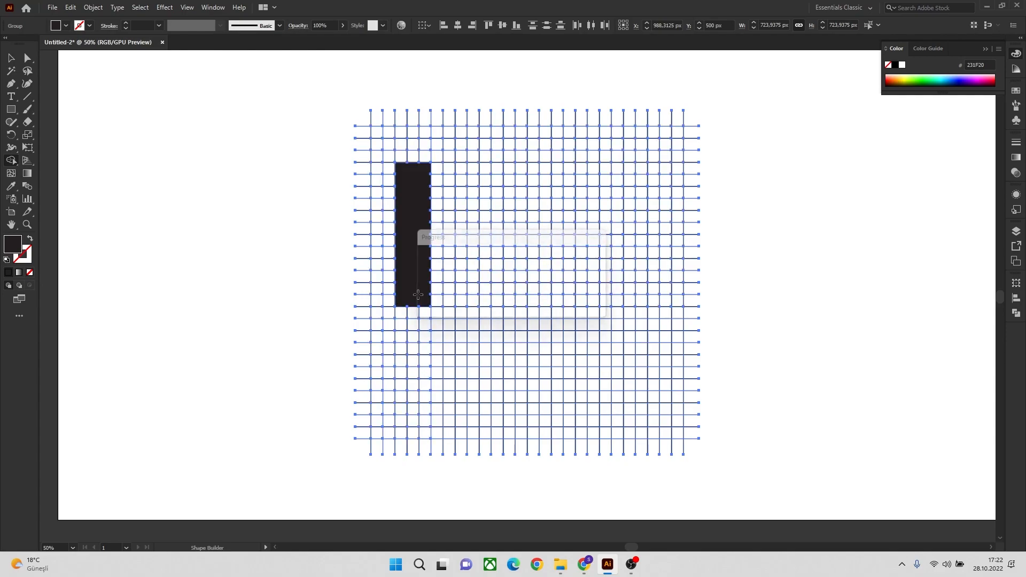
{"action": "mouse_move", "coordinate": [449, 167]}
{"action": "left_mouse_down"}
{"action": "mouse_move", "coordinate": [453, 302]}
{"action": "mouse_move", "coordinate": [474, 302]}
{"action": "mouse_move", "coordinate": [468, 168]}
{"action": "mouse_move", "coordinate": [463, 294]}
{"action": "left_mouse_up"}
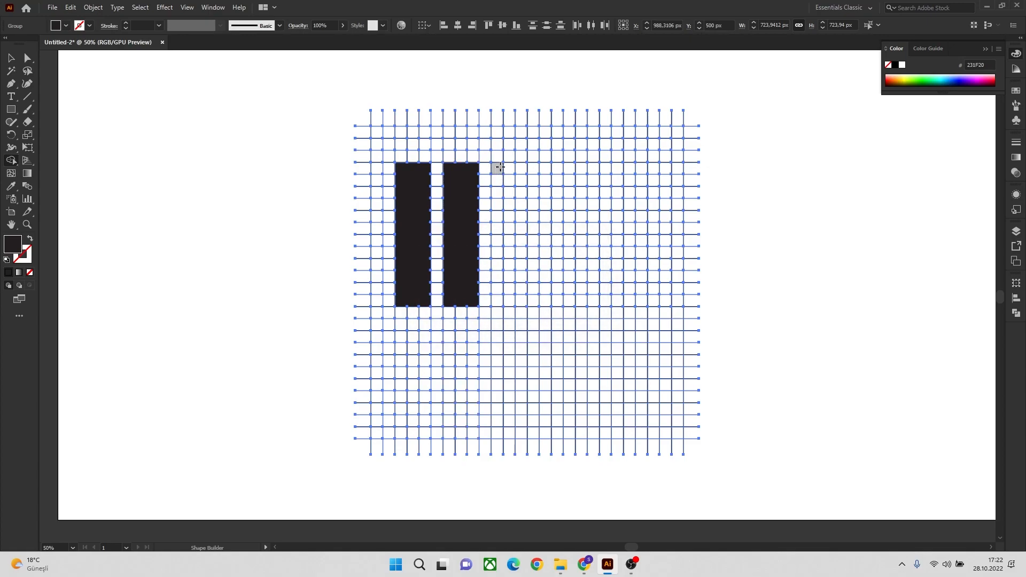
Step: Build two more three-by-twelve-cell bars two columns apart and bridge them from the top with a block nine cells tall
{"action": "mouse_move", "coordinate": [498, 167]}
{"action": "left_mouse_down"}
{"action": "mouse_move", "coordinate": [498, 301]}
{"action": "mouse_move", "coordinate": [516, 303]}
{"action": "mouse_move", "coordinate": [521, 176]}
{"action": "mouse_move", "coordinate": [512, 167]}
{"action": "mouse_move", "coordinate": [511, 292]}
{"action": "left_mouse_up"}
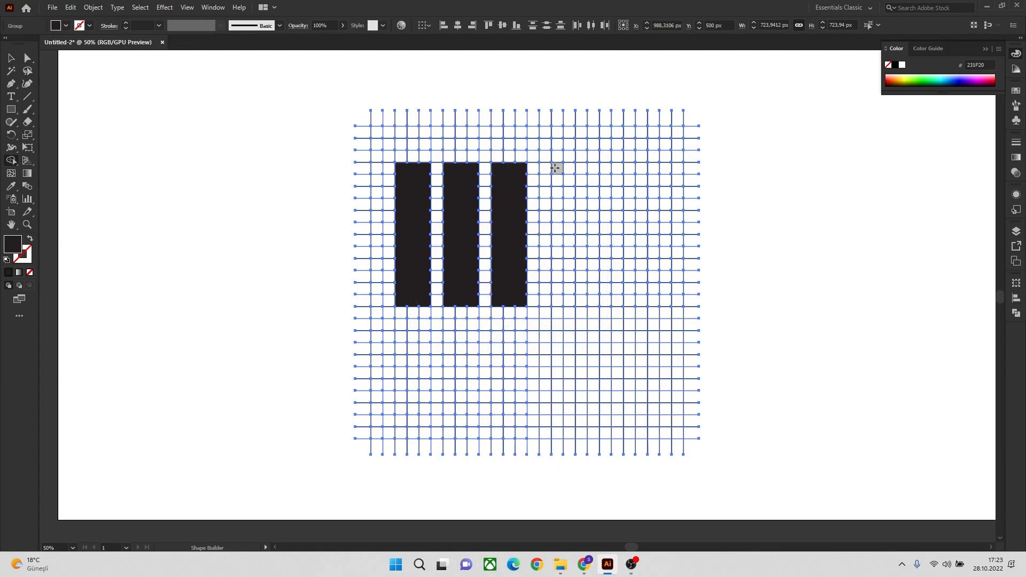
{"action": "mouse_move", "coordinate": [557, 168]}
{"action": "left_mouse_down"}
{"action": "mouse_move", "coordinate": [581, 168]}
{"action": "mouse_move", "coordinate": [581, 181]}
{"action": "mouse_move", "coordinate": [582, 301]}
{"action": "mouse_move", "coordinate": [558, 300]}
{"action": "mouse_move", "coordinate": [558, 188]}
{"action": "mouse_move", "coordinate": [568, 184]}
{"action": "mouse_move", "coordinate": [564, 291]}
{"action": "left_mouse_up"}
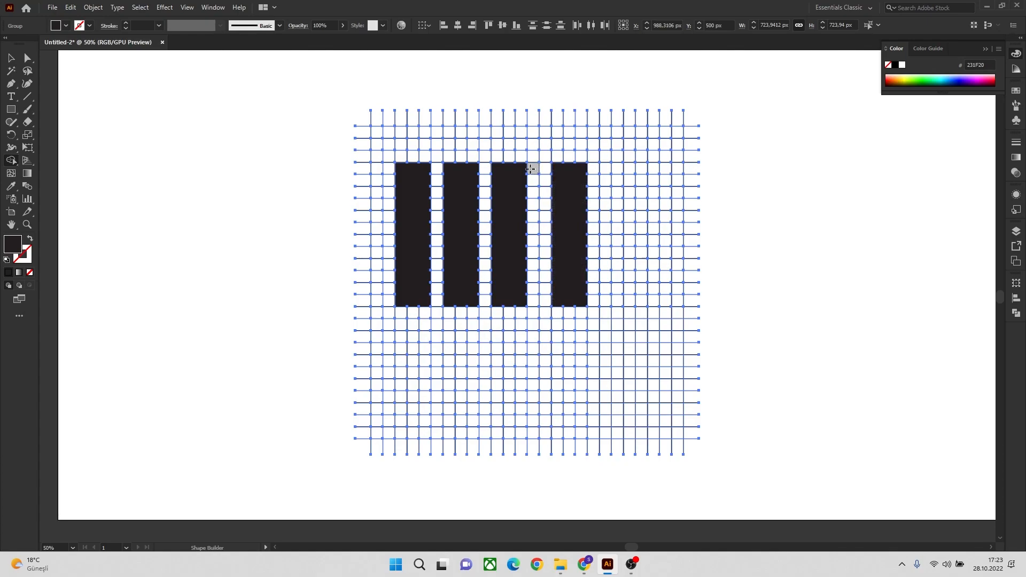
{"action": "mouse_move", "coordinate": [534, 168]}
{"action": "left_mouse_down"}
{"action": "mouse_move", "coordinate": [544, 197]}
{"action": "mouse_move", "coordinate": [538, 266]}
{"action": "mouse_move", "coordinate": [534, 172]}
{"action": "left_mouse_up"}
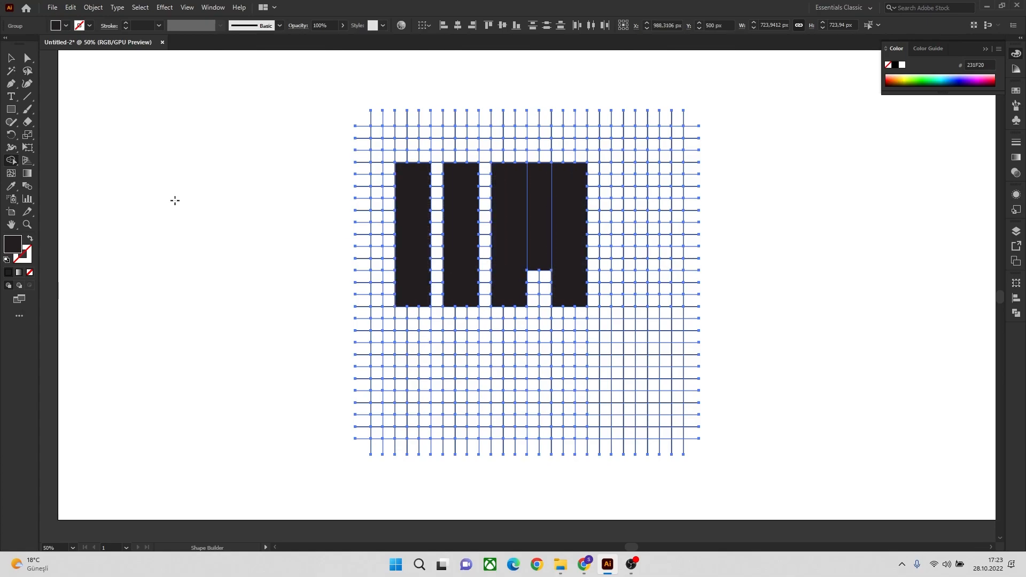
Step: Select the five black shapes individually and cut them out of the grid
{"action": "left_click", "coordinate": [15, 59]}
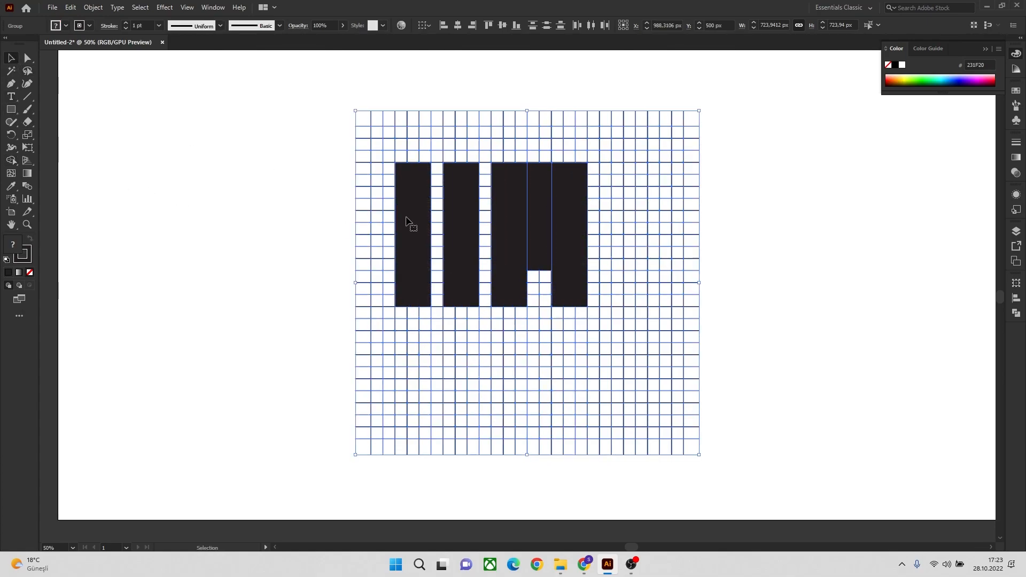
{"action": "left_click", "coordinate": [28, 58]}
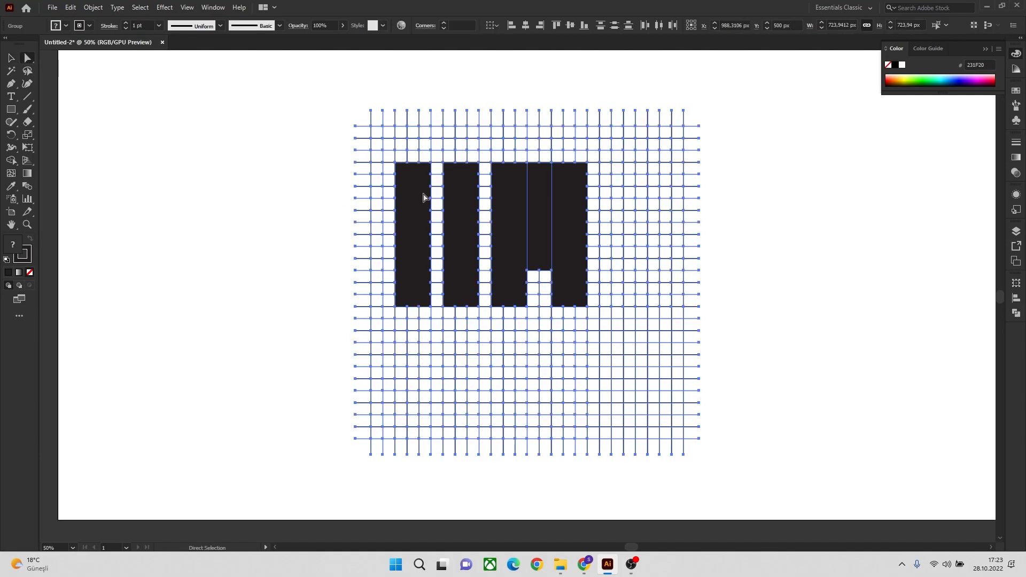
{"action": "left_click", "coordinate": [328, 204]}
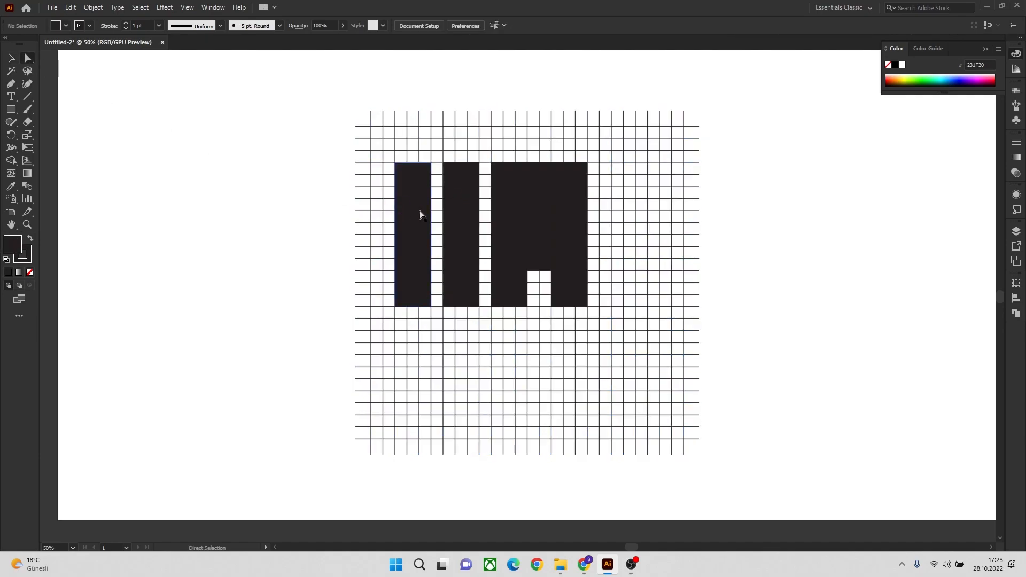
{"action": "left_click", "coordinate": [416, 214]}
{"action": "left_click", "coordinate": [464, 213], "text": "shift"}
{"action": "left_click", "coordinate": [515, 216], "text": "shift"}
{"action": "left_click", "coordinate": [537, 218], "text": "shift"}
{"action": "left_click", "coordinate": [574, 224], "text": "shift"}
{"action": "key", "text": "ctrl"}
{"action": "key", "text": "Delete"}
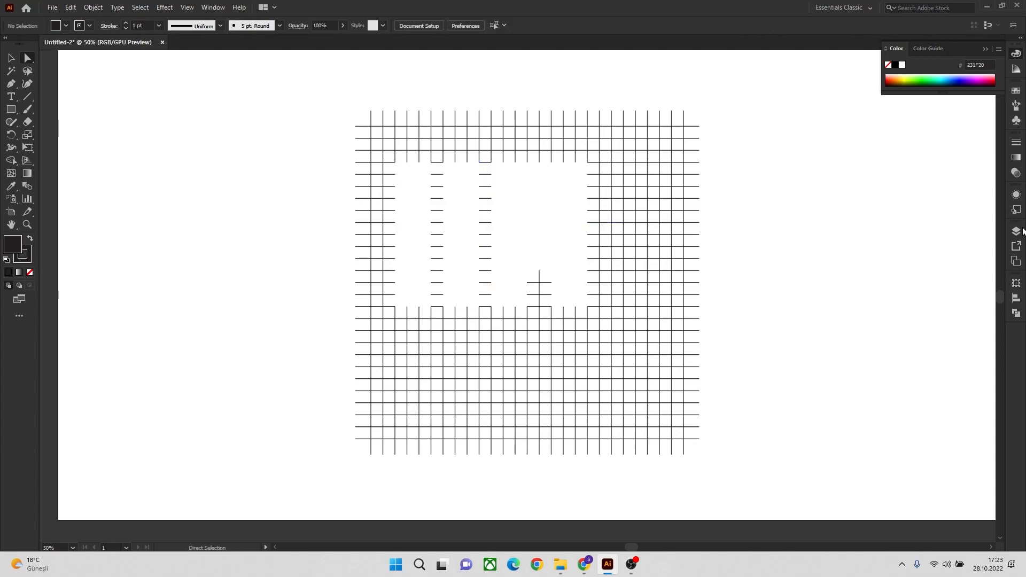
Step: Paste the cut shapes in place on a new layer, with Layer 1 locked and hidden
{"action": "left_click", "coordinate": [1016, 231]}
{"action": "left_click", "coordinate": [973, 363]}
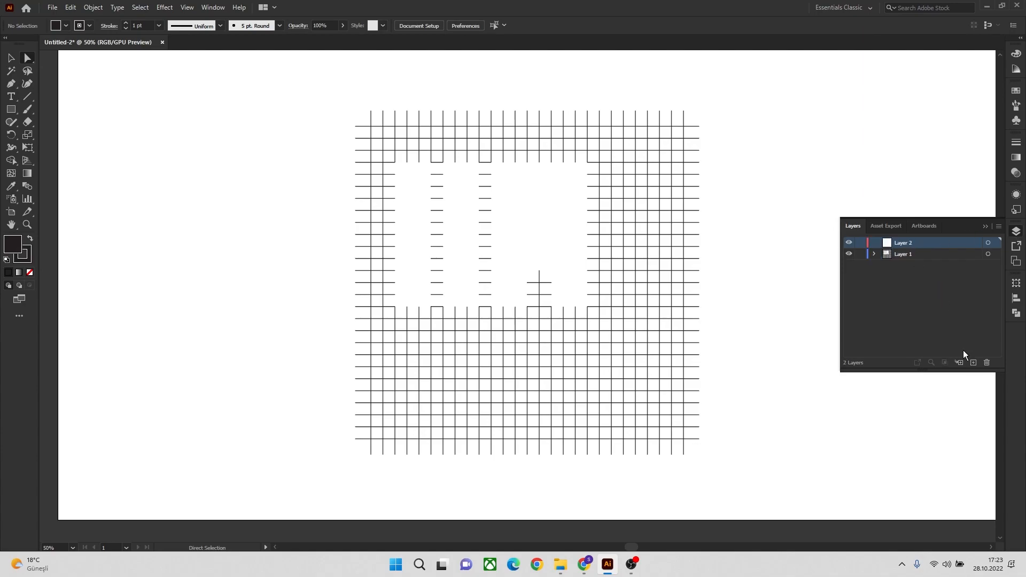
{"action": "left_click", "coordinate": [988, 243]}
{"action": "left_click", "coordinate": [849, 254]}
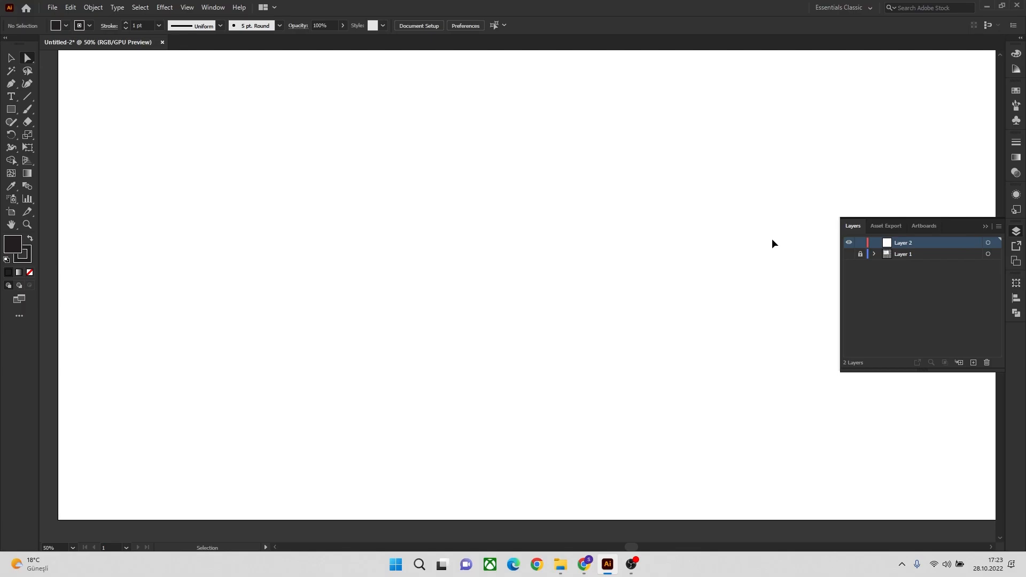
{"action": "key", "text": "ctrl+f"}
{"action": "left_click", "coordinate": [737, 244]}
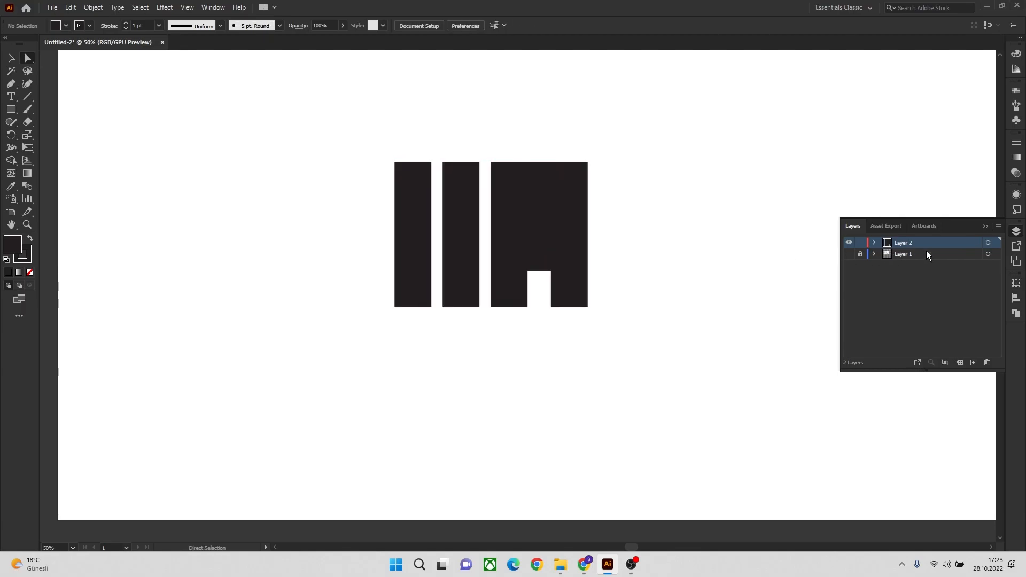
Step: Show and unlock Layer 1, then delete it together with its grid lines
{"action": "left_click", "coordinate": [849, 254]}
{"action": "left_click", "coordinate": [988, 254]}
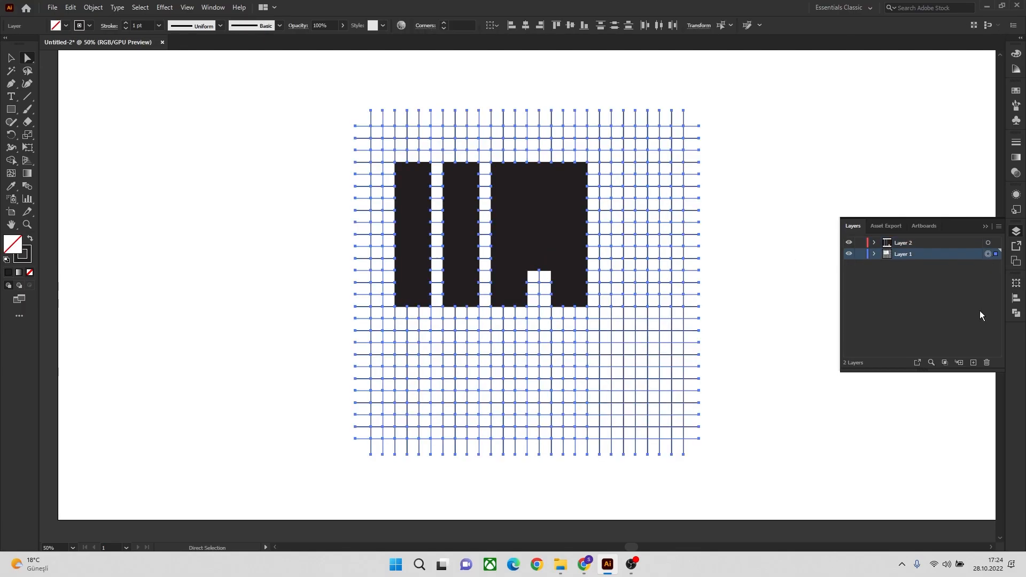
{"action": "left_click", "coordinate": [988, 363]}
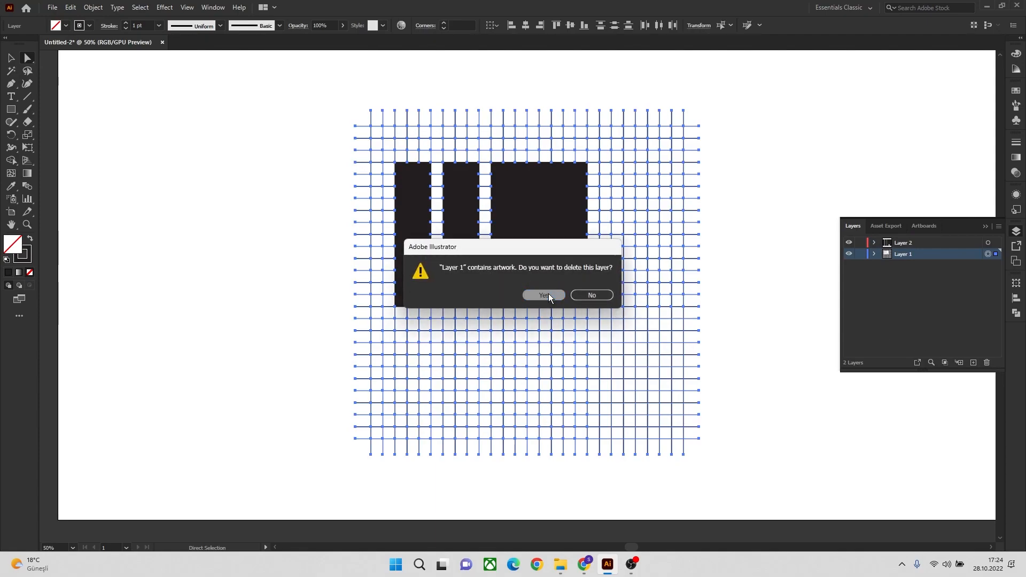
{"action": "left_click", "coordinate": [546, 293]}
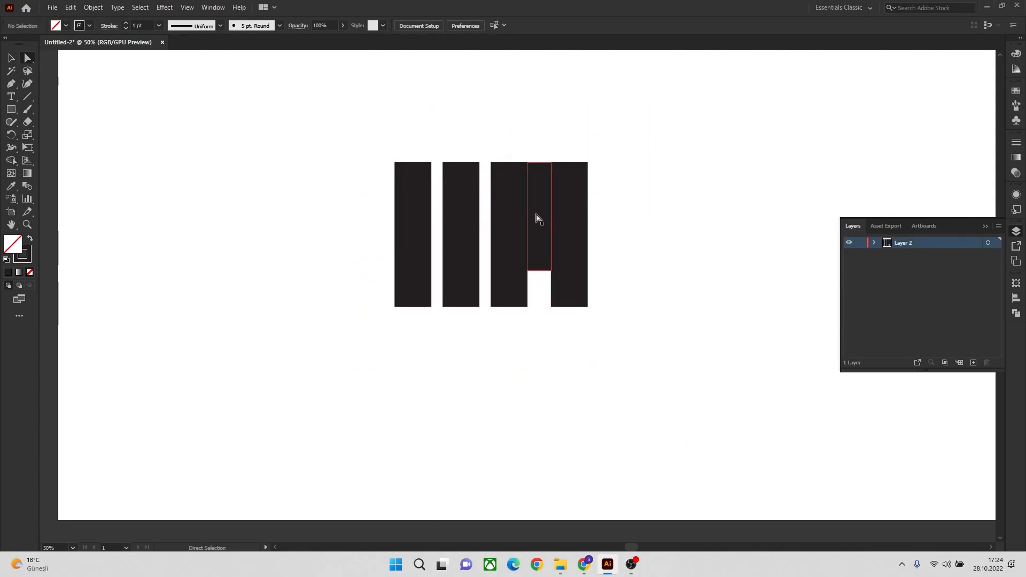
Step: Draw a vertical line about 753 px long along the first bar's outer edge, extending beyond both of its ends
{"action": "key", "text": "space"}
{"action": "left_click_drag", "start_coordinate": [575, 106], "coordinate": [598, 126]}
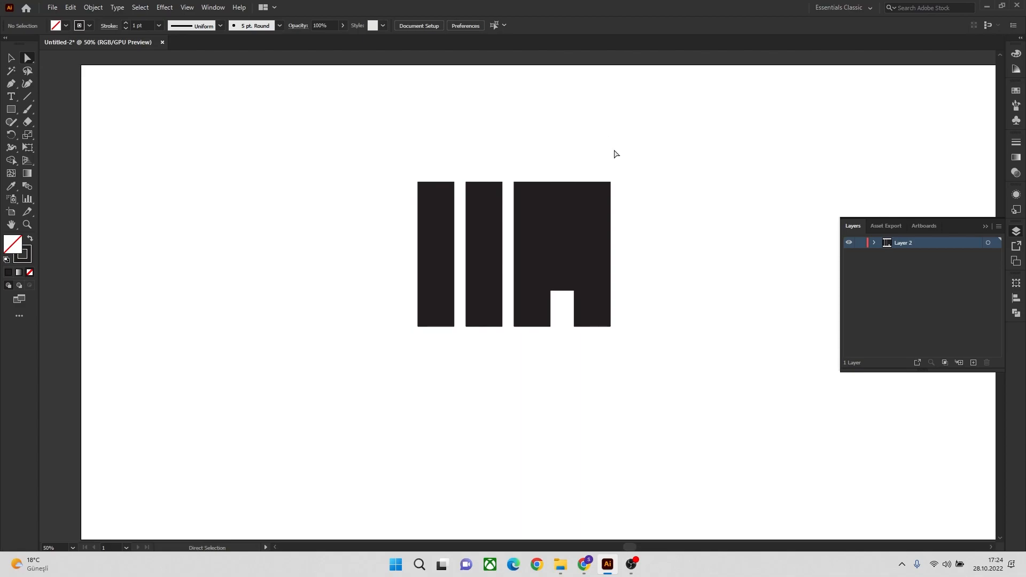
{"action": "left_click", "coordinate": [27, 95]}
{"action": "mouse_move", "coordinate": [418, 327]}
{"action": "left_mouse_down"}
{"action": "mouse_move", "coordinate": [419, 112]}
{"action": "mouse_move", "coordinate": [418, 469]}
{"action": "left_mouse_up"}
Step: Rotate the new vertical line by 45°
{"action": "left_click", "coordinate": [10, 60]}
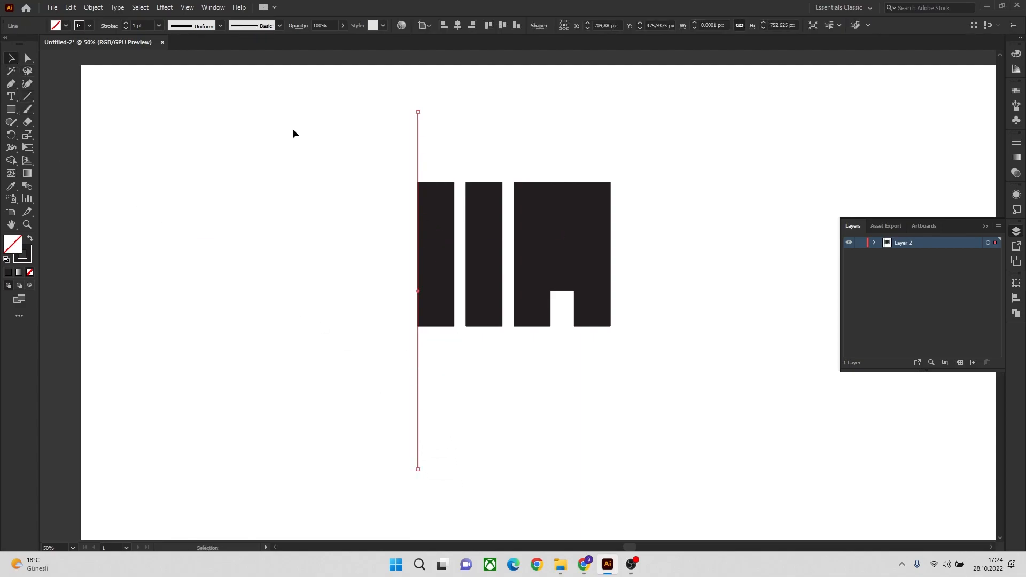
{"action": "right_click", "coordinate": [420, 130]}
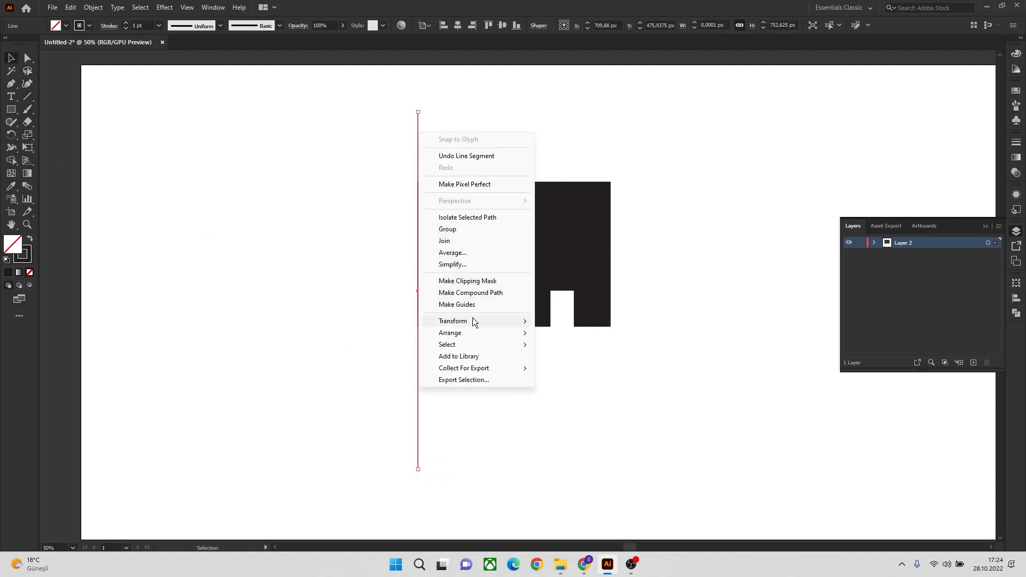
{"action": "mouse_move", "coordinate": [527, 321]}
{"action": "left_click", "coordinate": [573, 349]}
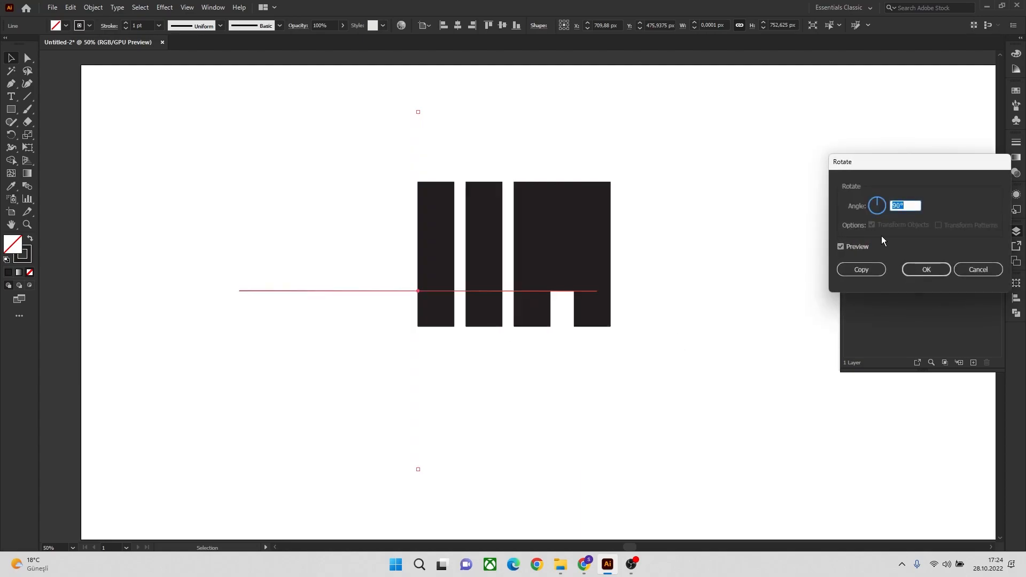
{"action": "type", "text": "45"}
{"action": "key", "text": "Return"}
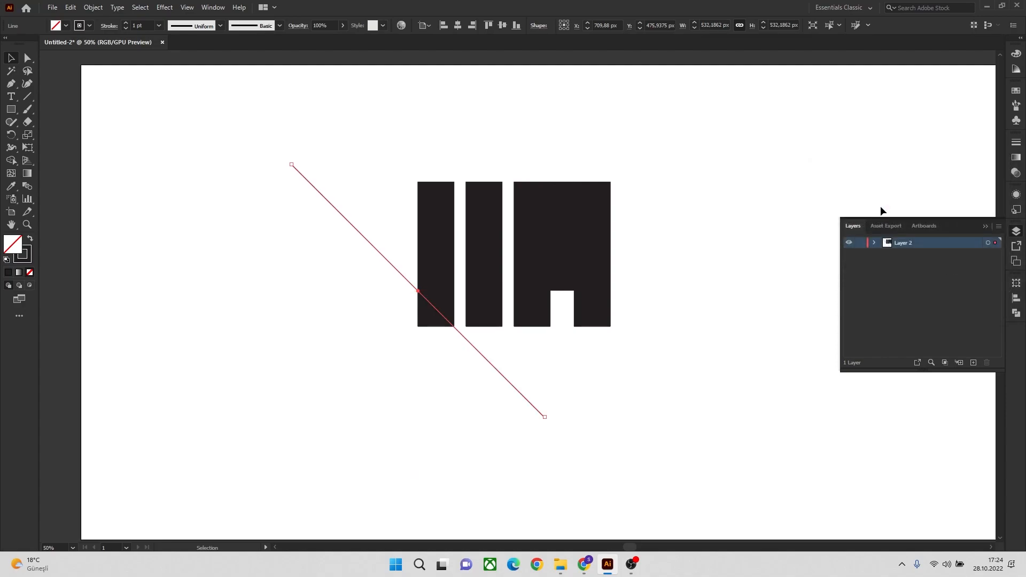
Step: Move the diagonal line onto the third bar's upper-left corner and duplicate it through the last bar's lower-right corner
{"action": "left_click_drag", "start_coordinate": [387, 260], "coordinate": [554, 221]}
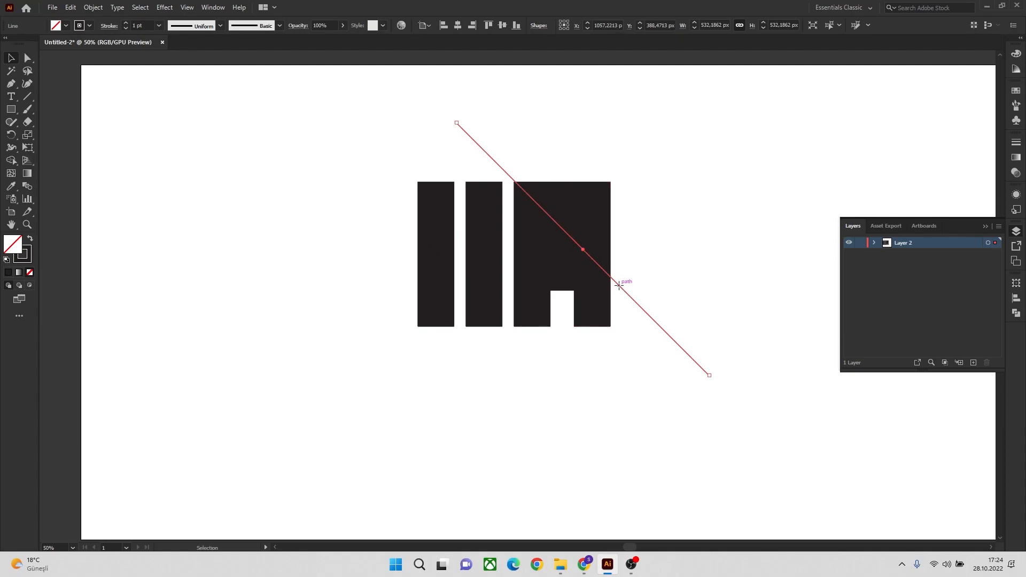
{"action": "left_click_drag", "start_coordinate": [619, 286], "coordinate": [590, 309]}
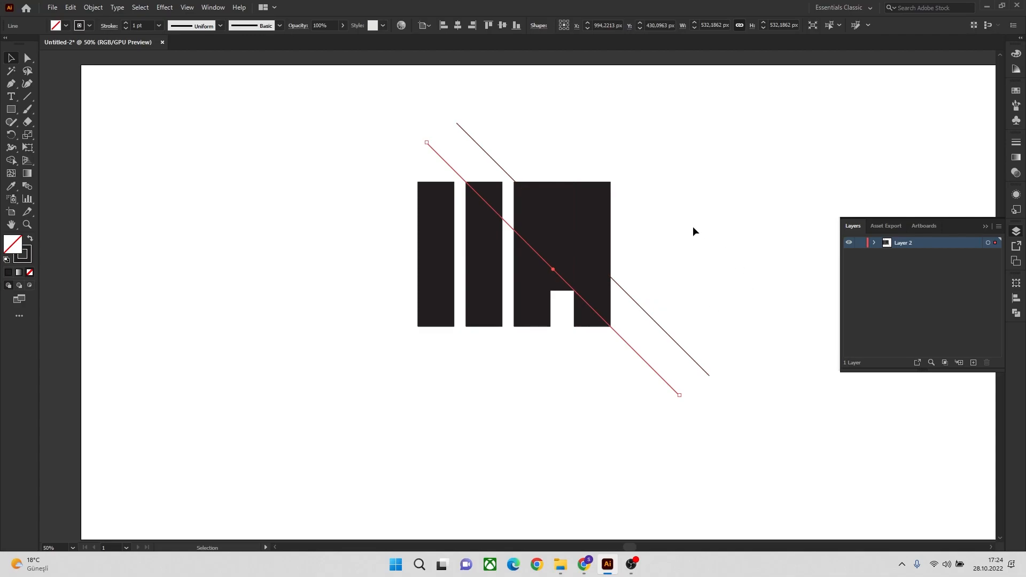
{"action": "left_click", "coordinate": [692, 231]}
Step: Create a reflected copy of the lower diagonal line across the vertical axis
{"action": "left_click", "coordinate": [452, 167]}
{"action": "right_click", "coordinate": [452, 168]}
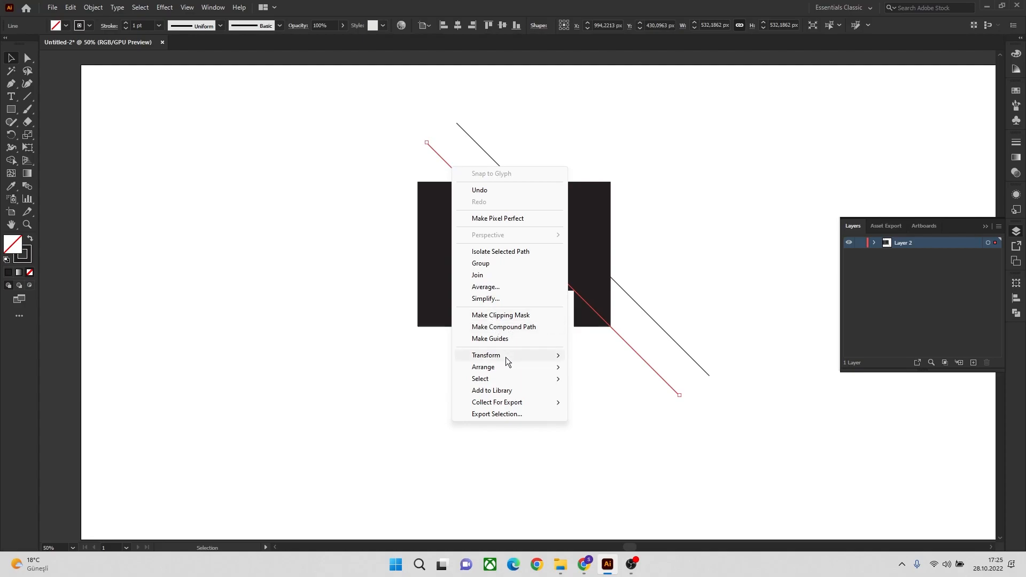
{"action": "mouse_move", "coordinate": [505, 357]}
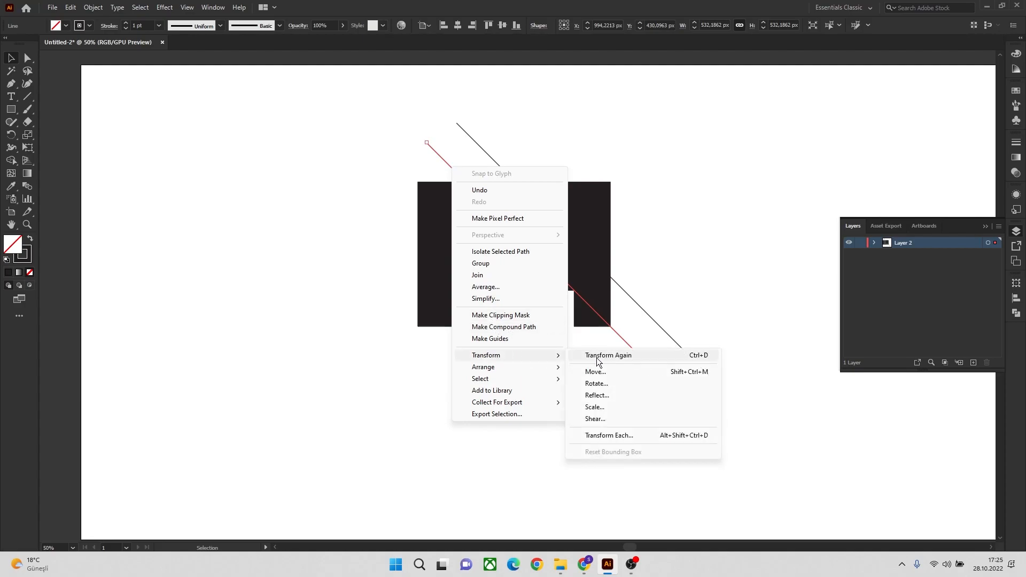
{"action": "left_click", "coordinate": [607, 397]}
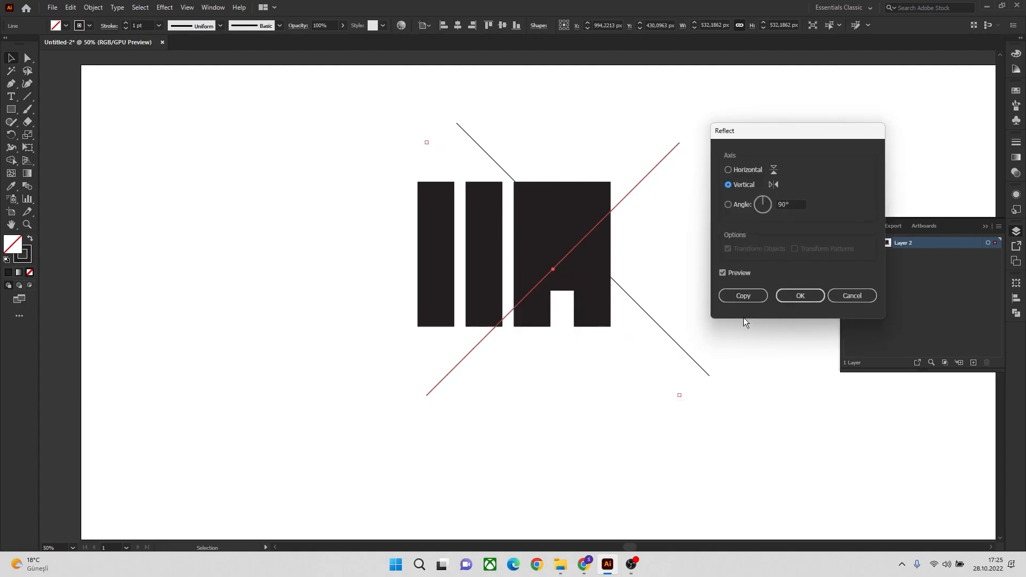
{"action": "left_click", "coordinate": [753, 296]}
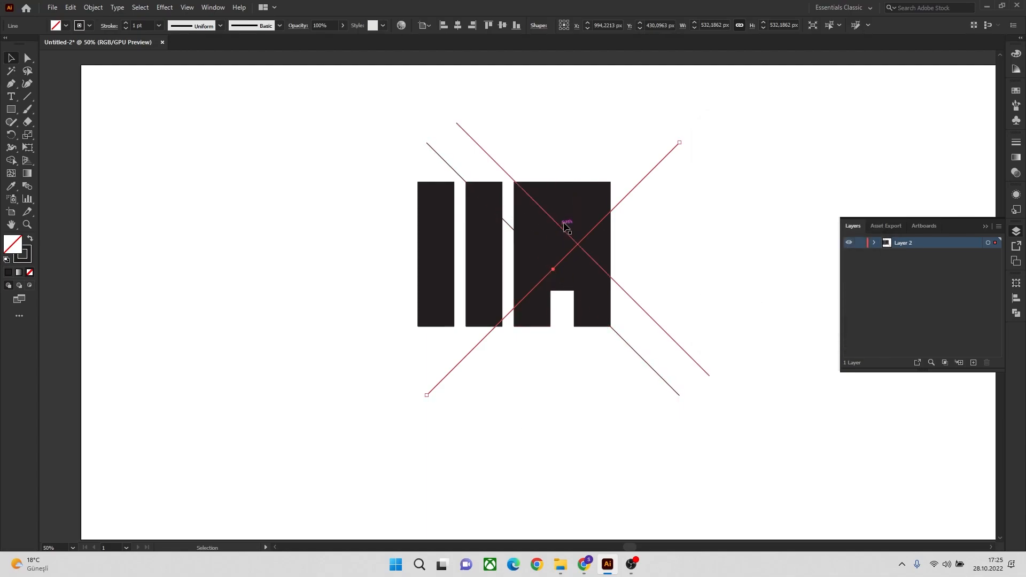
Step: Move the reflected diagonal line onto the second bar's upper-right corner and send it behind the bars
{"action": "left_click_drag", "start_coordinate": [630, 189], "coordinate": [466, 175]}
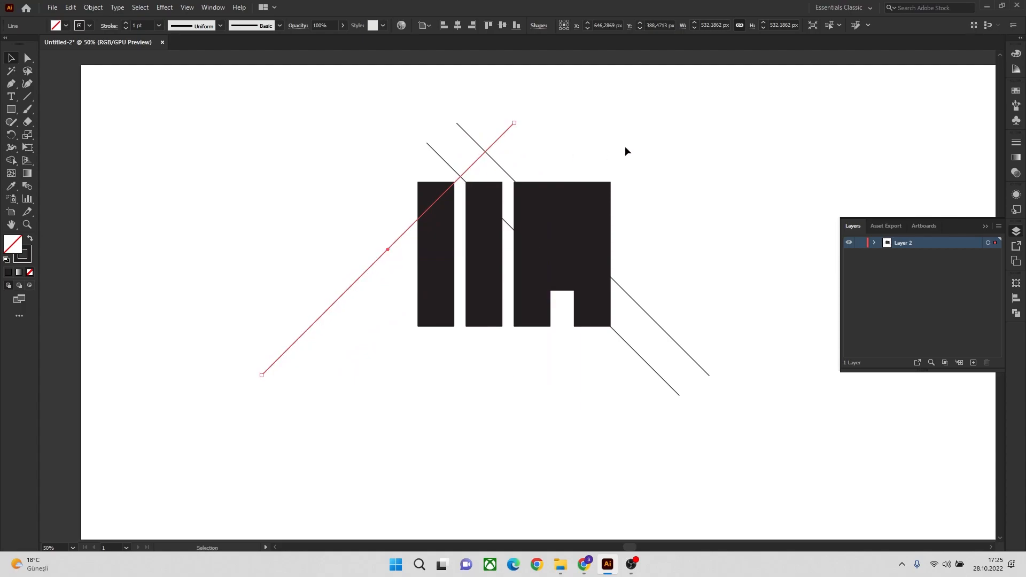
{"action": "left_click", "coordinate": [630, 137]}
{"action": "left_click_drag", "start_coordinate": [618, 130], "coordinate": [710, 136]}
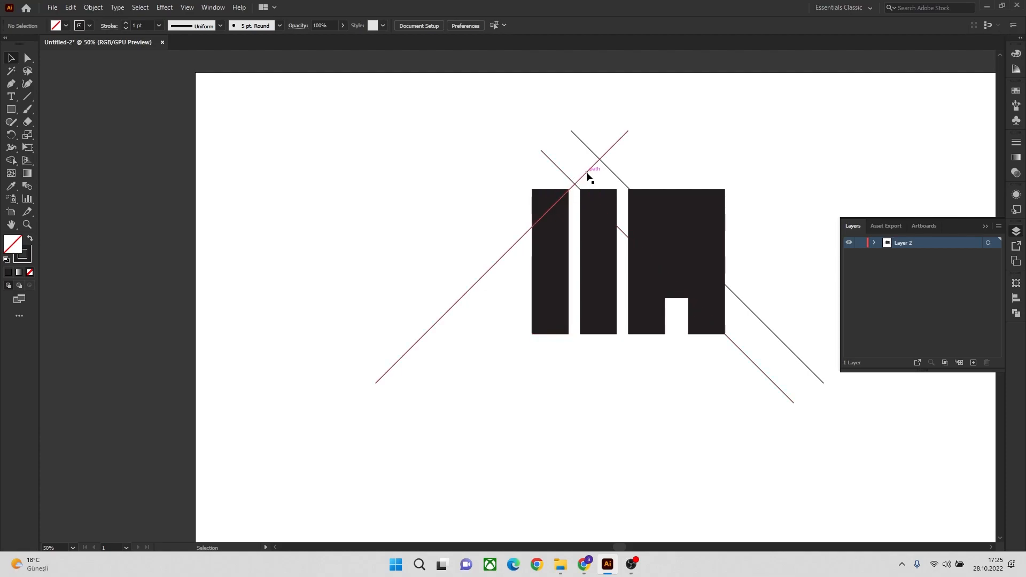
{"action": "left_click_drag", "start_coordinate": [587, 173], "coordinate": [633, 171]}
{"action": "key", "text": "ctrl+shift+bracketleft"}
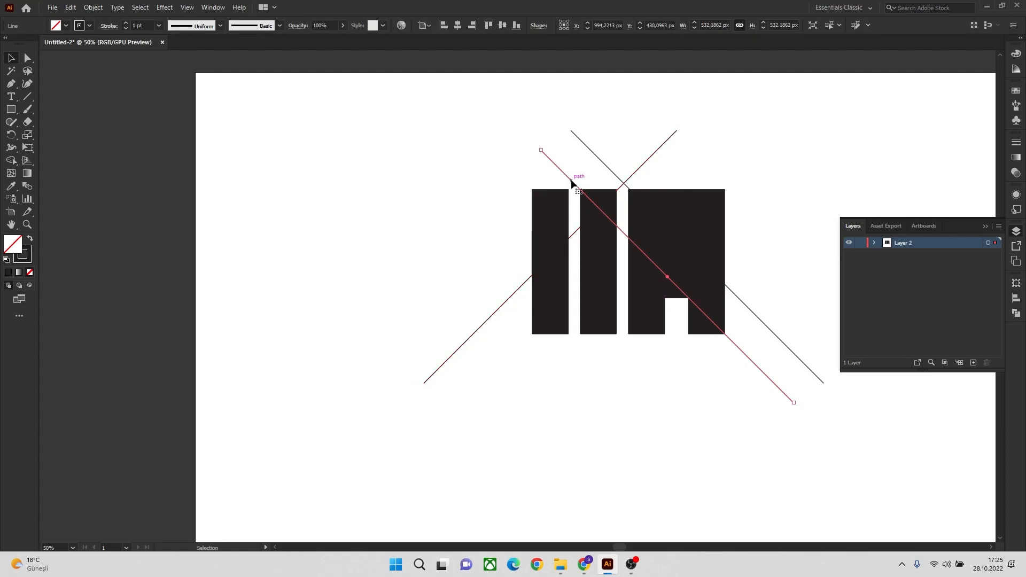
Step: Duplicate the diagonal through the second bar's upper-left corner so the copy passes through the first bar's upper-left corner
{"action": "right_click", "coordinate": [570, 176]}
{"action": "left_click", "coordinate": [483, 150]}
{"action": "left_click", "coordinate": [554, 160]}
{"action": "left_click_drag", "start_coordinate": [562, 170], "coordinate": [509, 171]}
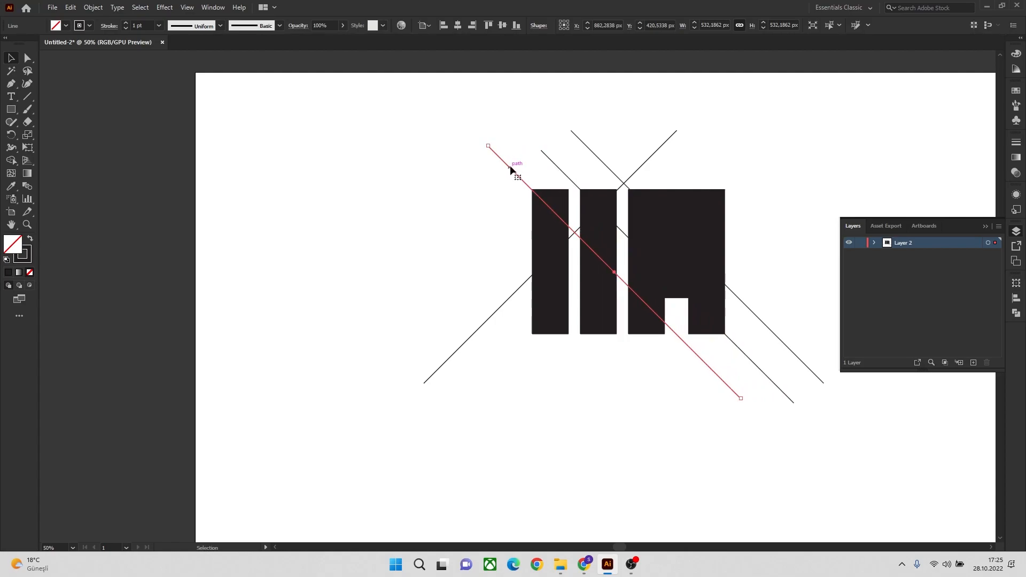
{"action": "left_click", "coordinate": [611, 380]}
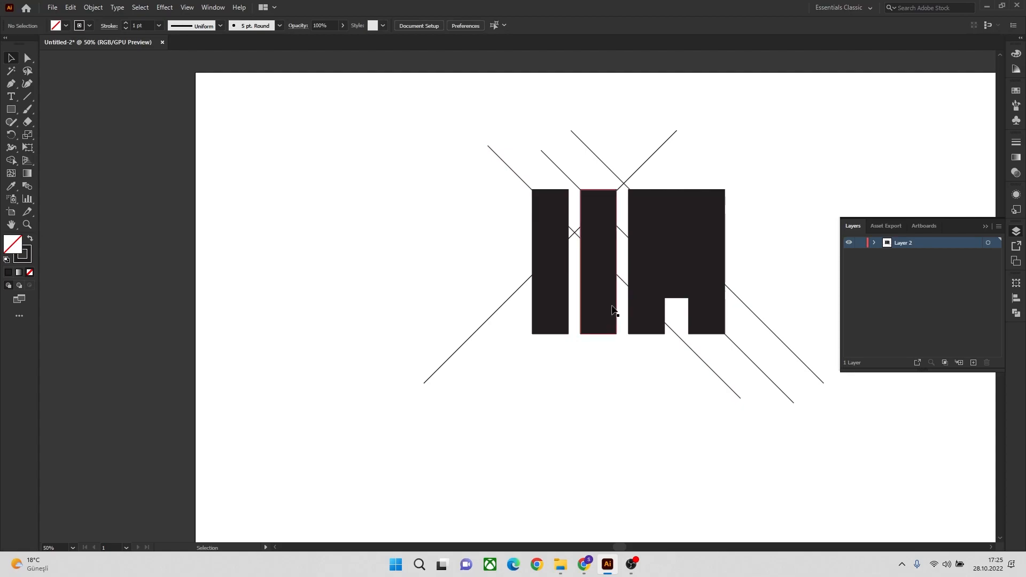
Step: Duplicate the first bar's diagonal slightly lower, passing through the lower-right corner of the third bar
{"action": "left_click", "coordinate": [527, 185]}
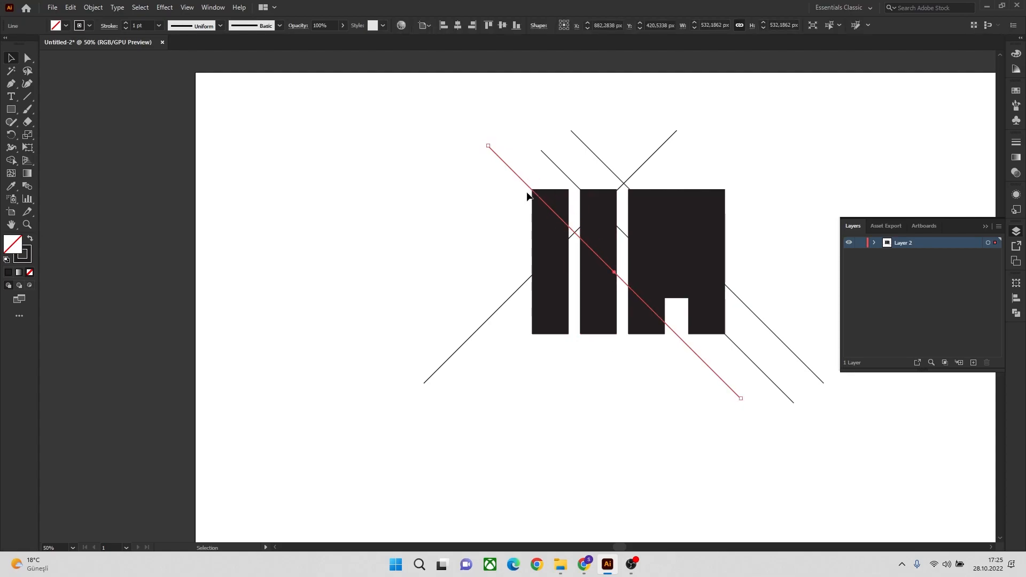
{"action": "scroll", "coordinate": [525, 195], "scroll_direction": "up", "scroll_amount": 2}
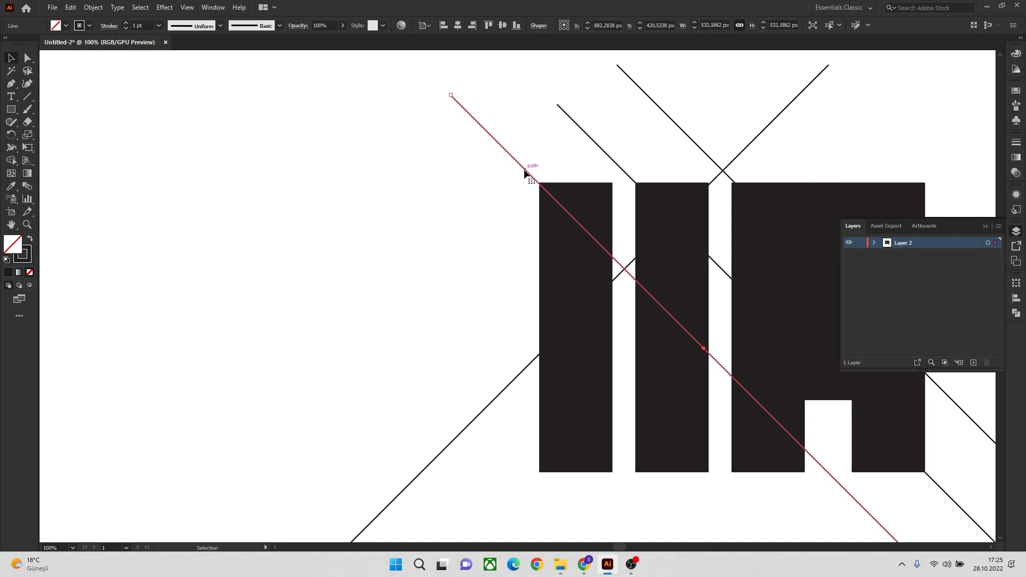
{"action": "left_click_drag", "start_coordinate": [525, 172], "coordinate": [516, 187]}
{"action": "left_click", "coordinate": [472, 233]}
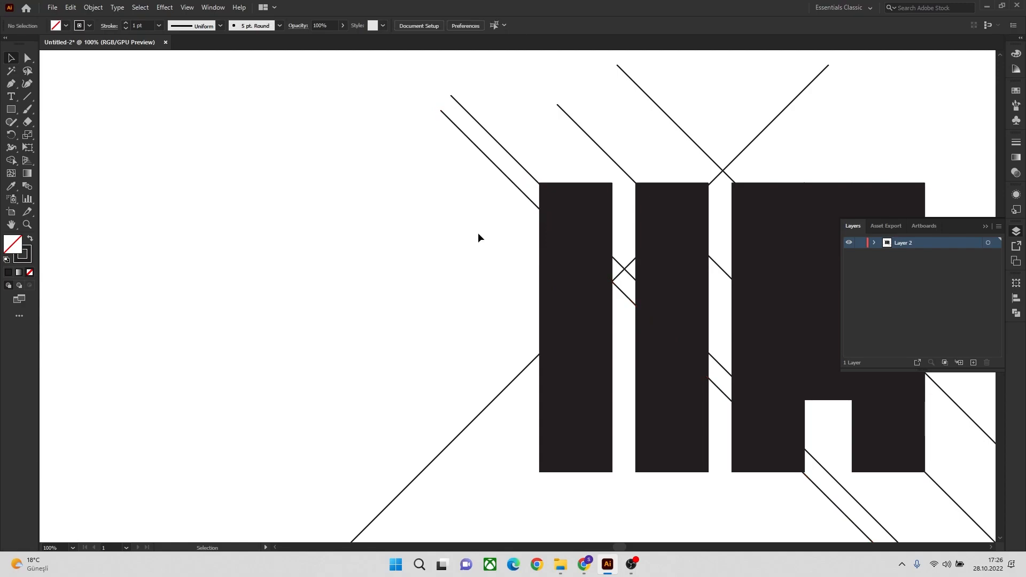
Step: Duplicate the new diagonal further down so the copy passes through the third bar's lower-left corner
{"action": "left_click", "coordinate": [522, 191]}
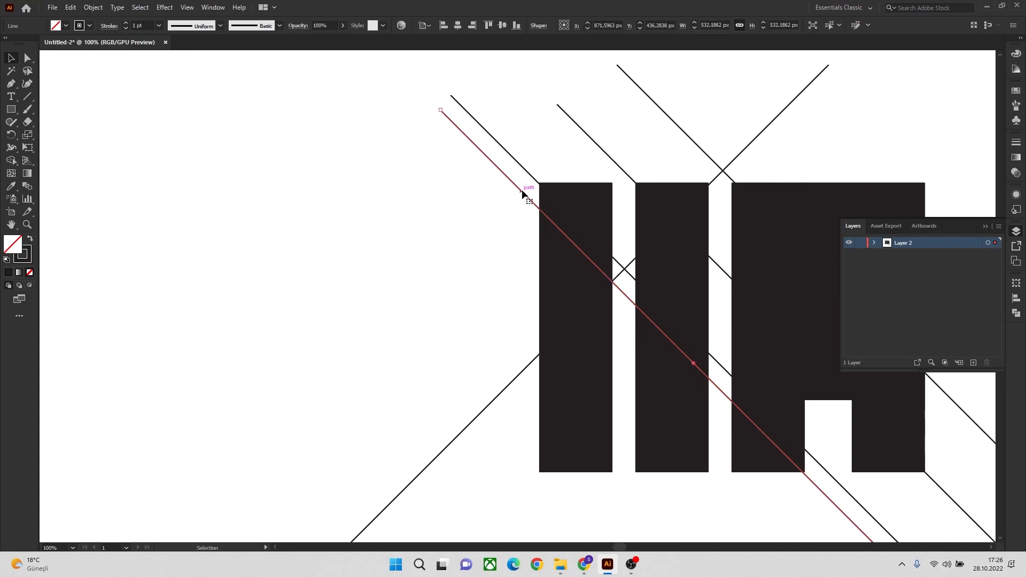
{"action": "left_click_drag", "start_coordinate": [522, 192], "coordinate": [492, 230]}
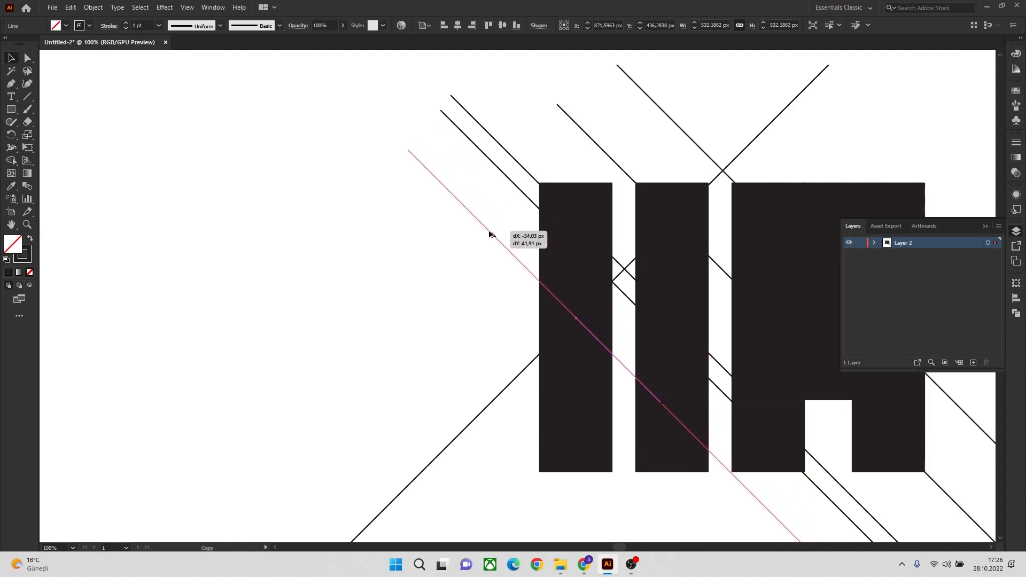
{"action": "left_click_drag", "start_coordinate": [490, 235], "coordinate": [489, 234]}
Step: Group the two lowest parallel diagonals and create a reflected copy of the group across the vertical axis
{"action": "left_click_drag", "start_coordinate": [478, 137], "coordinate": [423, 191]}
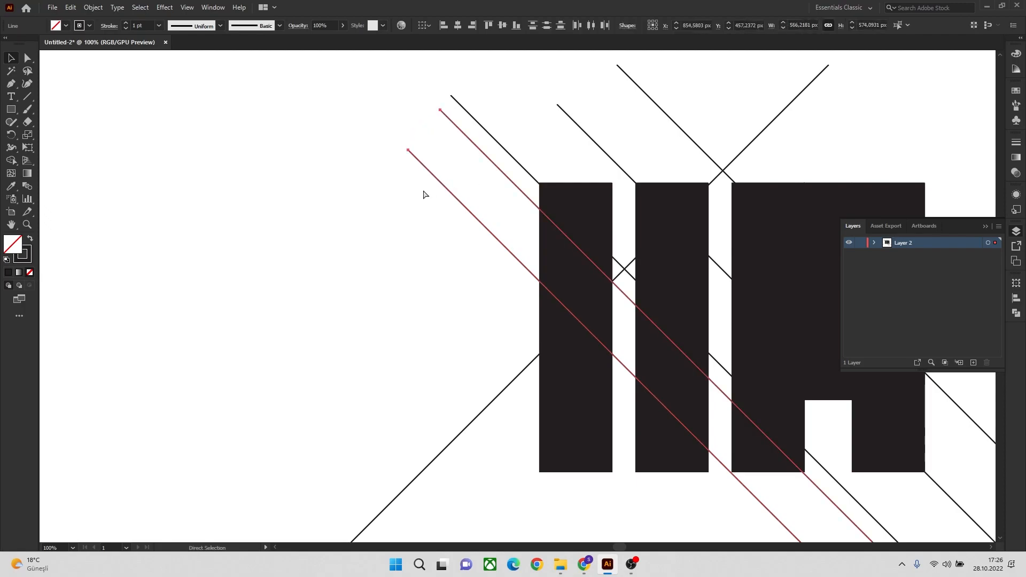
{"action": "key", "text": "ctrl+g"}
{"action": "key", "text": "v"}
{"action": "right_click", "coordinate": [485, 155]}
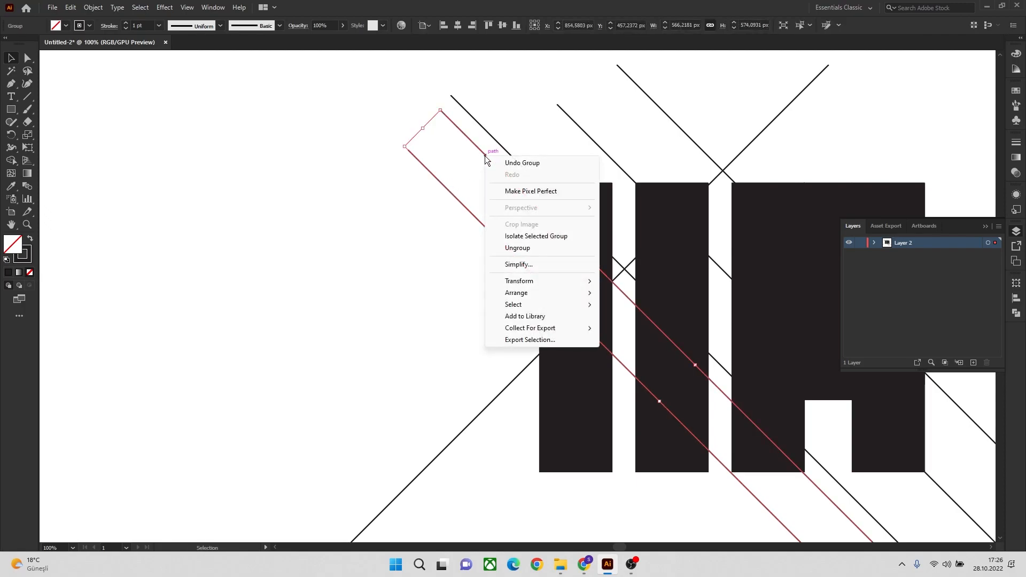
{"action": "mouse_move", "coordinate": [534, 282]}
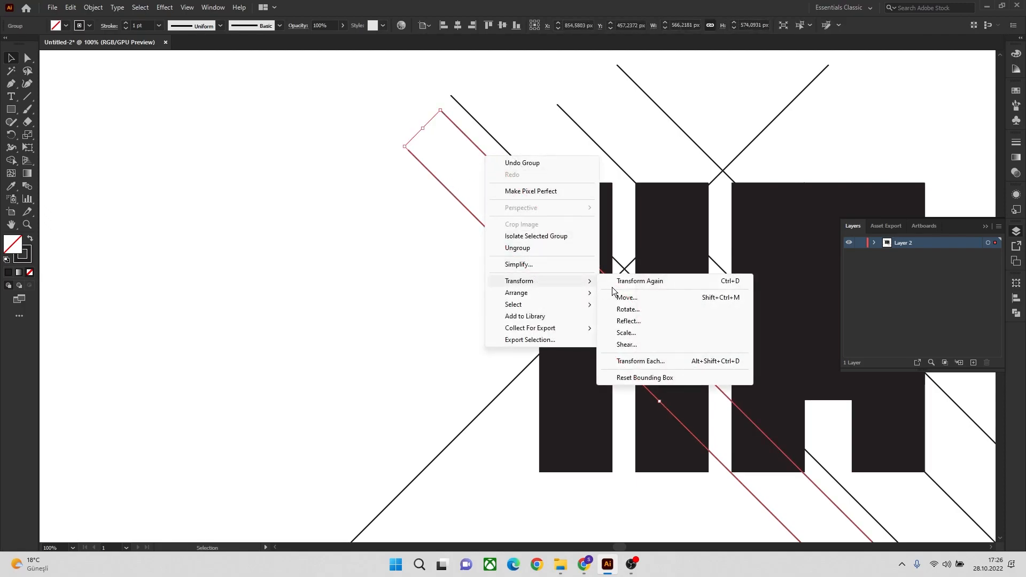
{"action": "left_click", "coordinate": [641, 321]}
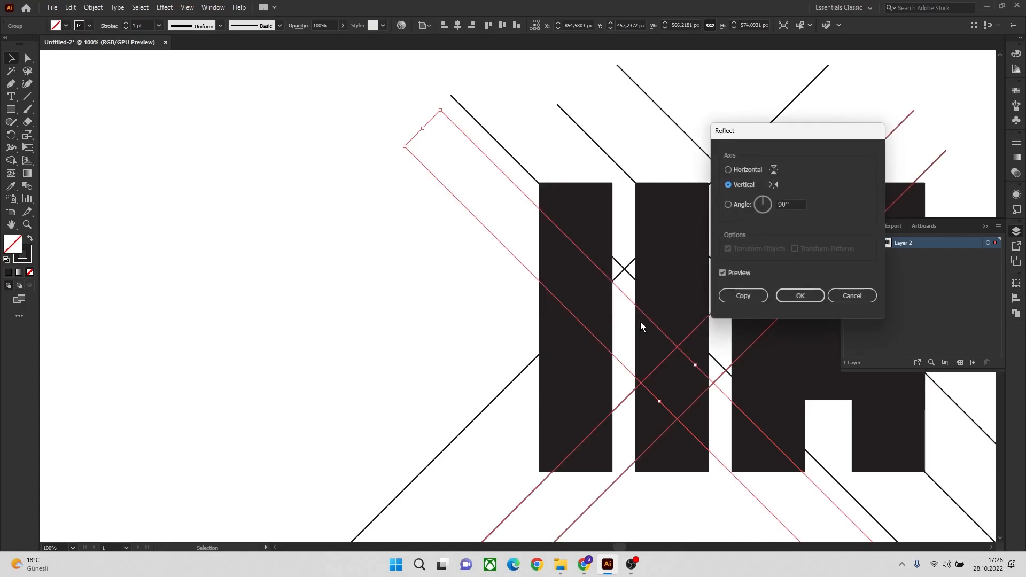
{"action": "left_click", "coordinate": [744, 295]}
Step: Move the reflected pair onto the third bar's upper-left corner and align the neighbouring diagonals exactly with the second and third bars' upper corners
{"action": "left_click_drag", "start_coordinate": [734, 295], "coordinate": [664, 264]}
{"action": "scroll", "coordinate": [723, 228], "scroll_direction": "up", "scroll_amount": 4}
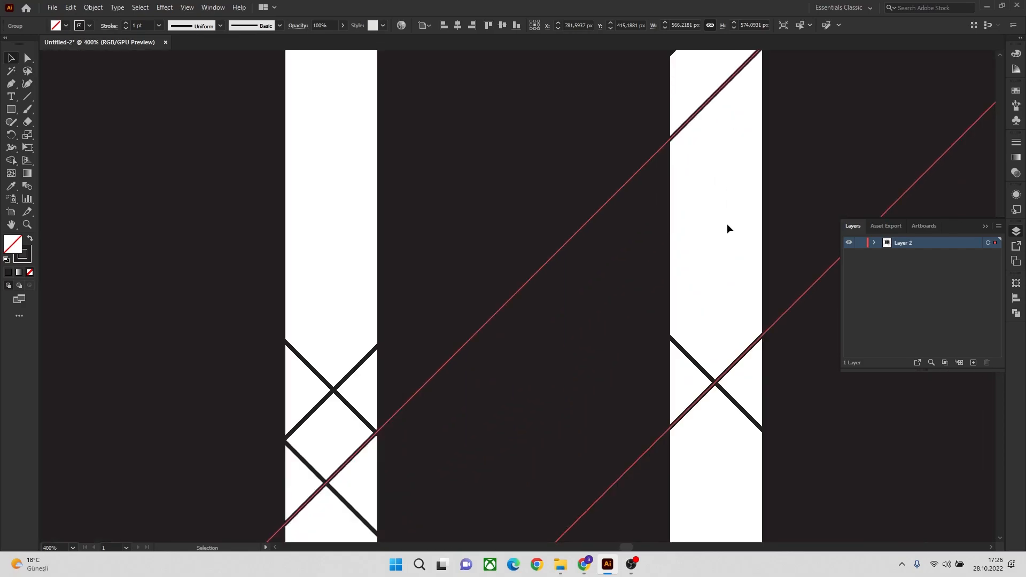
{"action": "scroll", "coordinate": [723, 227], "scroll_direction": "up", "scroll_amount": 5}
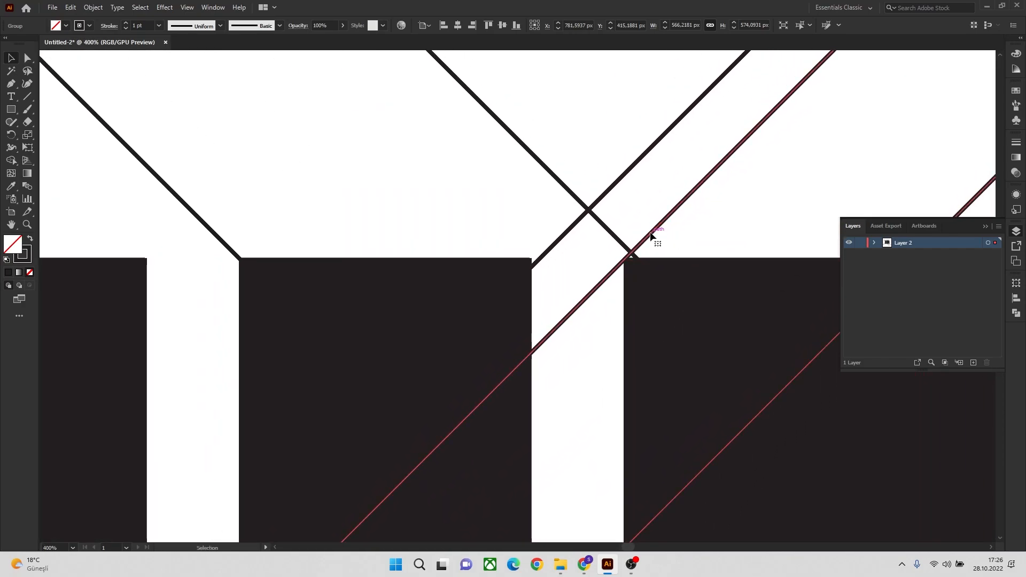
{"action": "left_click_drag", "start_coordinate": [542, 257], "coordinate": [562, 253]}
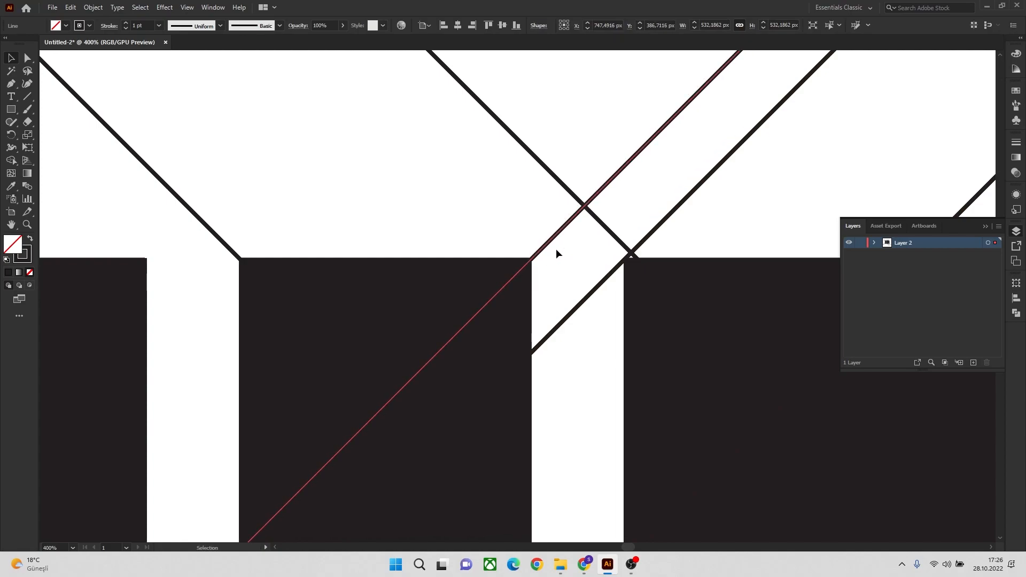
{"action": "scroll", "coordinate": [695, 219], "scroll_direction": "right", "scroll_amount": 1}
{"action": "left_click_drag", "start_coordinate": [557, 195], "coordinate": [544, 194]}
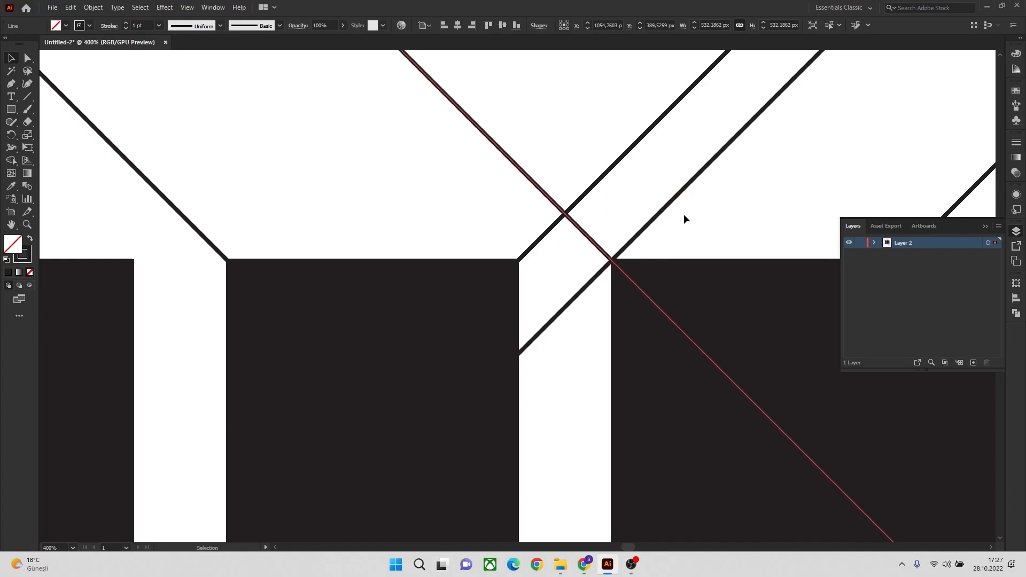
{"action": "left_click", "coordinate": [716, 216]}
Step: Align the upper diagonal of the first bar exactly with that bar's upper-left corner
{"action": "scroll", "coordinate": [719, 223], "scroll_direction": "down", "scroll_amount": 3}
{"action": "left_click_drag", "start_coordinate": [719, 223], "coordinate": [547, 200]}
{"action": "scroll", "coordinate": [547, 200], "scroll_direction": "left", "scroll_amount": 5}
{"action": "scroll", "coordinate": [449, 230], "scroll_direction": "up", "scroll_amount": 3}
{"action": "scroll", "coordinate": [446, 233], "scroll_direction": "up", "scroll_amount": 1}
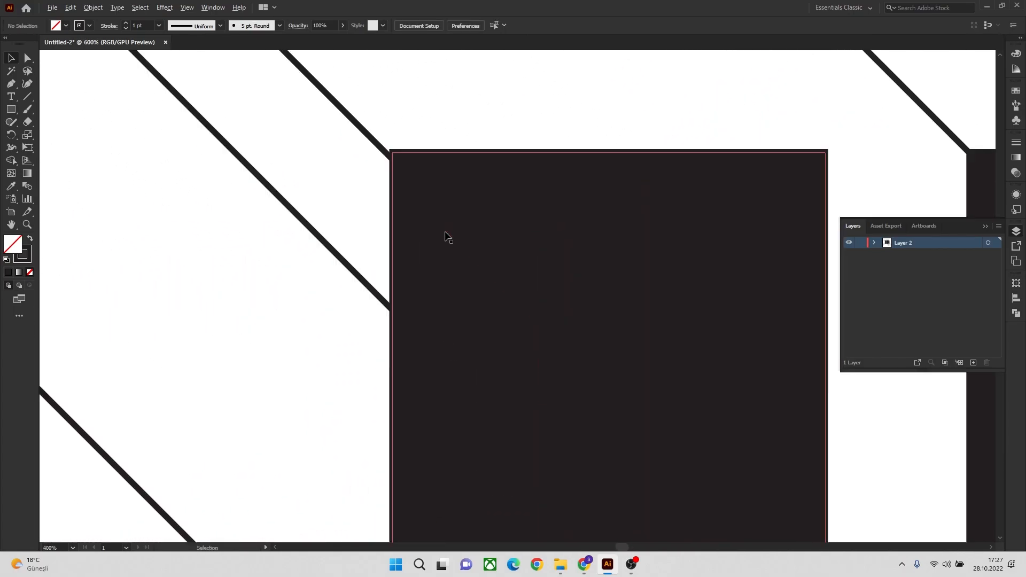
{"action": "left_click_drag", "start_coordinate": [354, 154], "coordinate": [408, 218]}
{"action": "left_click_drag", "start_coordinate": [405, 182], "coordinate": [409, 180]}
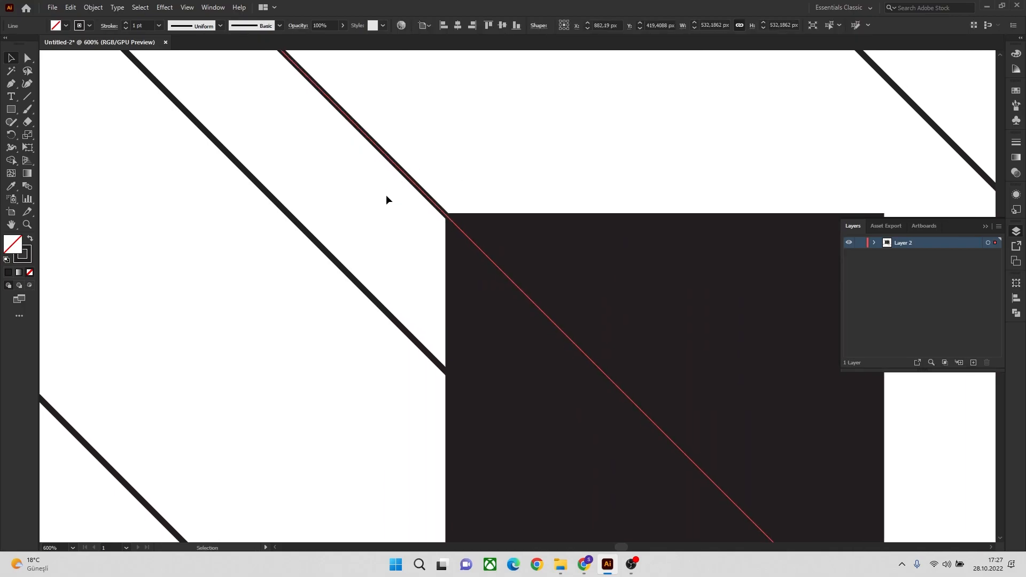
{"action": "left_click", "coordinate": [381, 227]}
Step: Select all bars and guide lines and cut away the last block's area above its upper diagonal with the Shape Builder
{"action": "scroll", "coordinate": [644, 170], "scroll_direction": "down", "scroll_amount": 4}
{"action": "left_click_drag", "start_coordinate": [621, 193], "coordinate": [501, 197]}
{"action": "scroll", "coordinate": [578, 319], "scroll_direction": "up", "scroll_amount": 3}
{"action": "scroll", "coordinate": [578, 318], "scroll_direction": "down", "scroll_amount": 3}
{"action": "left_click_drag", "start_coordinate": [233, 352], "coordinate": [322, 221]}
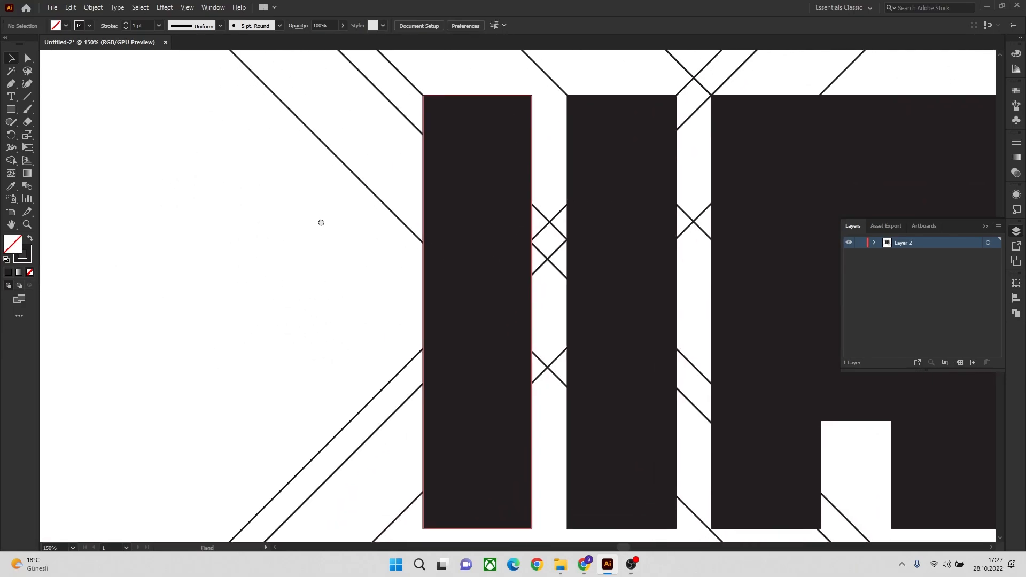
{"action": "scroll", "coordinate": [438, 291], "scroll_direction": "down", "scroll_amount": 2}
{"action": "left_click_drag", "start_coordinate": [790, 189], "coordinate": [781, 175]}
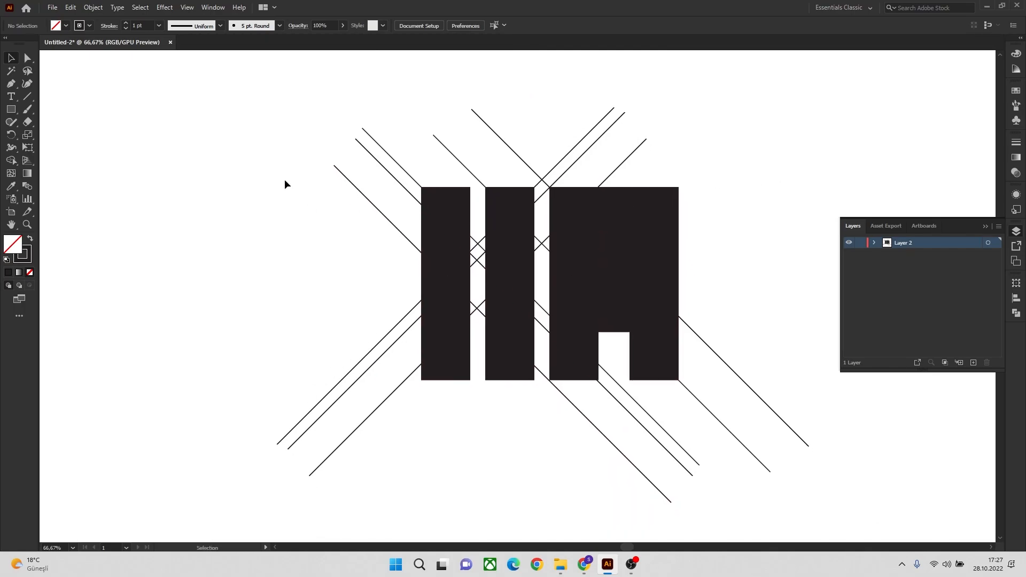
{"action": "left_click_drag", "start_coordinate": [240, 93], "coordinate": [774, 479]}
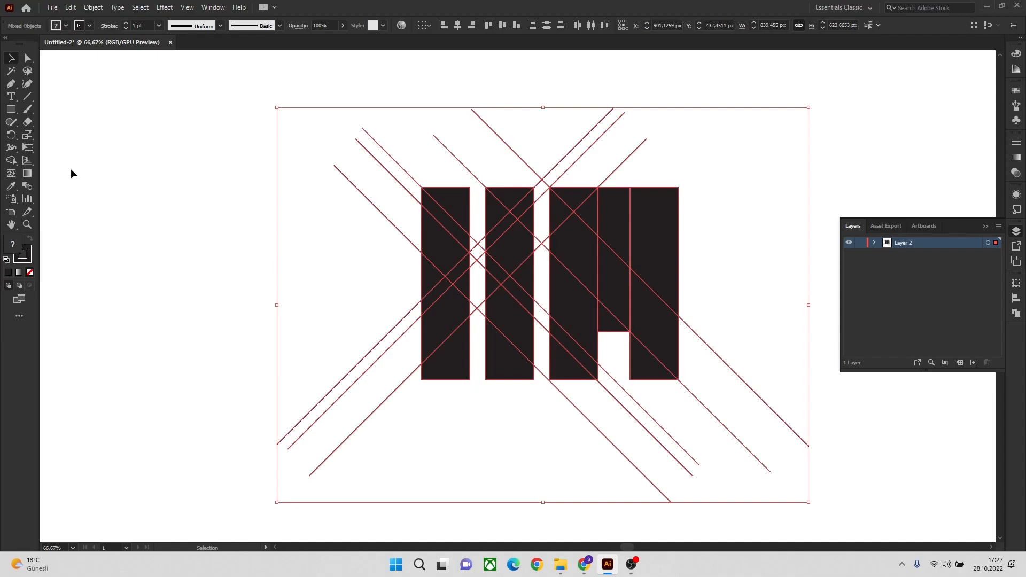
{"action": "left_click", "coordinate": [12, 161]}
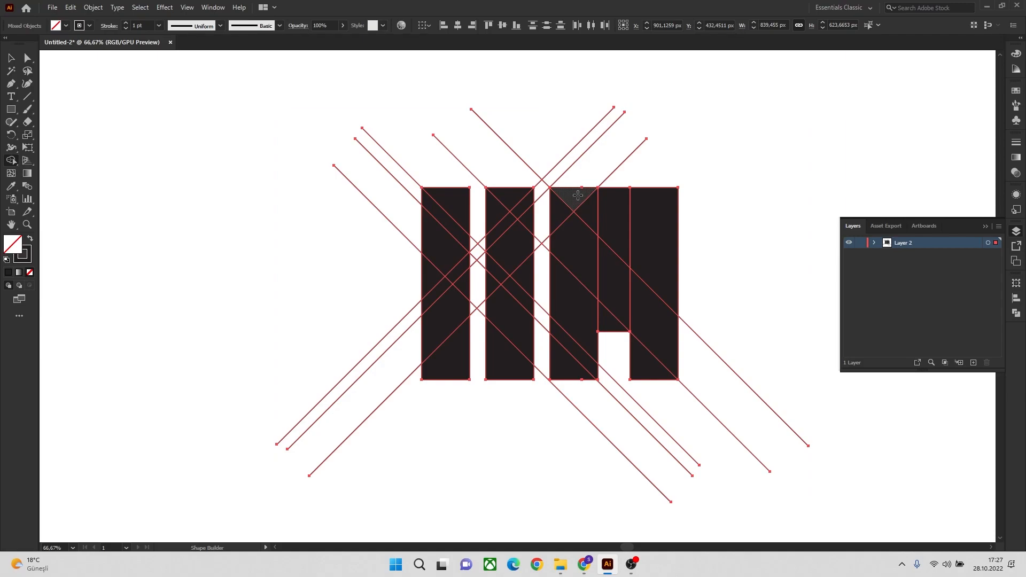
{"action": "left_click_drag", "start_coordinate": [583, 199], "coordinate": [648, 246]}
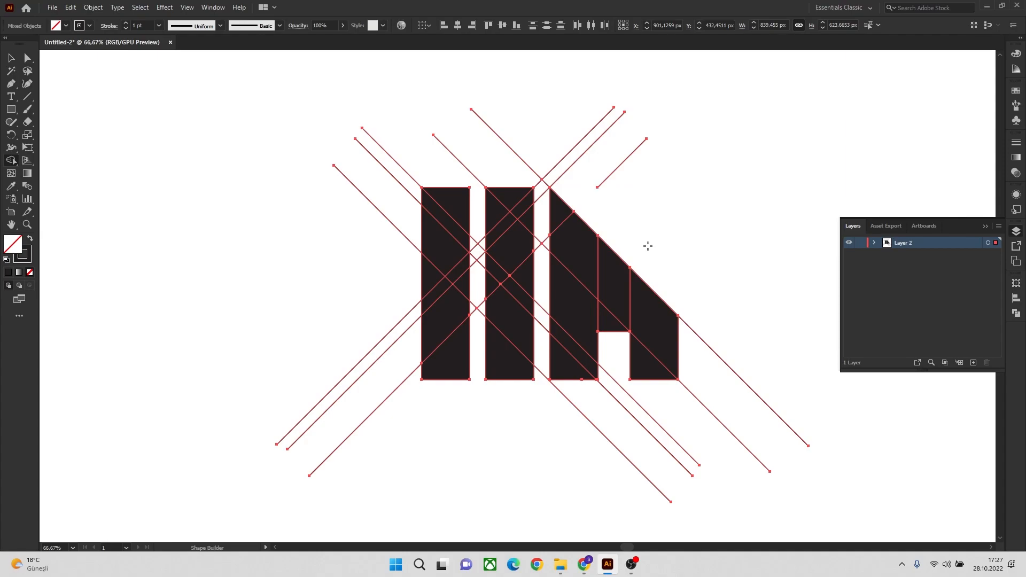
Step: Remove the triangle above the last block's notch and the tops of the first two bars above their diagonals
{"action": "left_click", "coordinate": [608, 323], "text": "alt"}
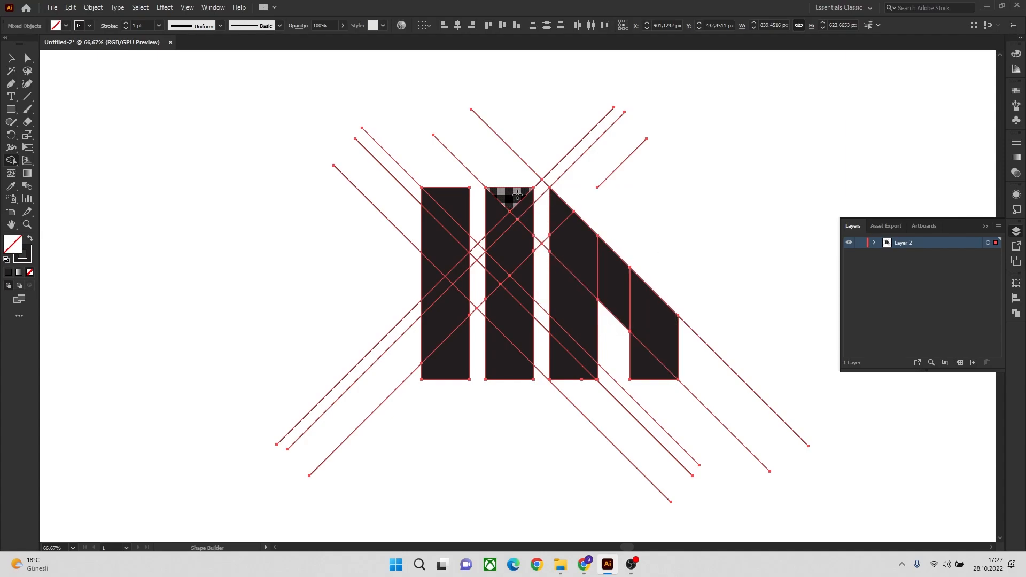
{"action": "left_click_drag", "start_coordinate": [518, 191], "coordinate": [495, 211]}
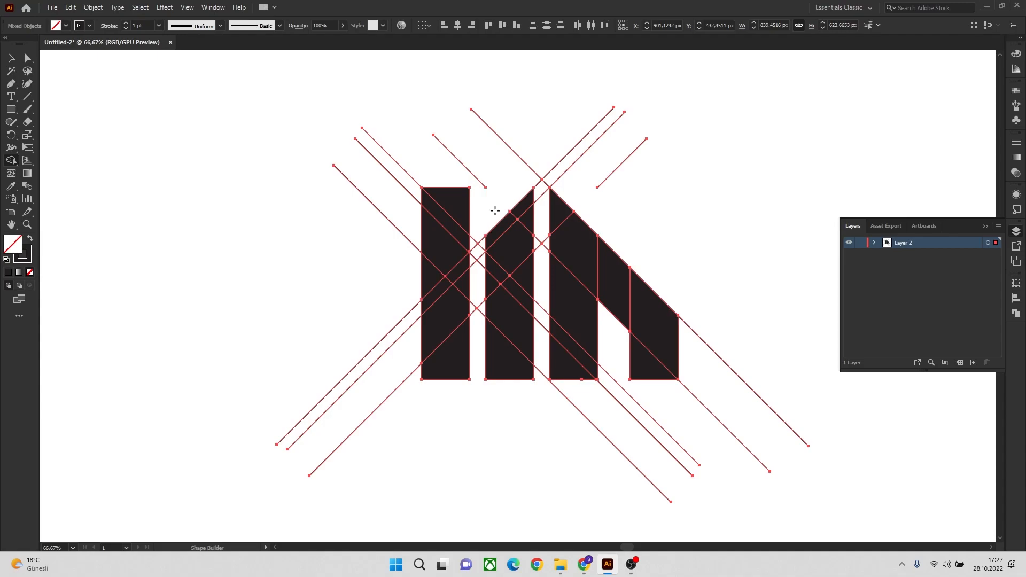
{"action": "left_click", "coordinate": [441, 197], "text": "alt"}
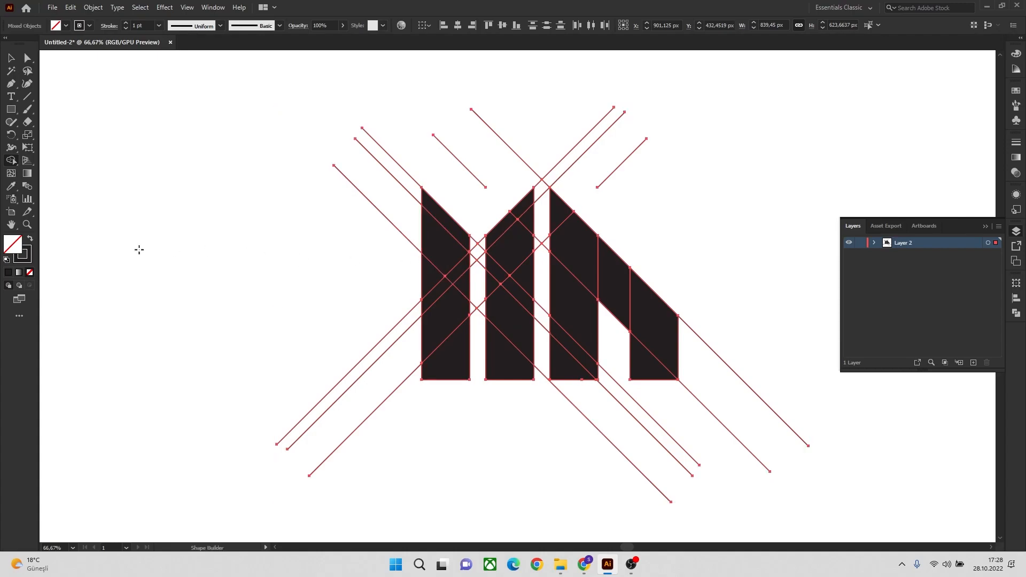
Step: Swap fill and stroke to get a black fill, and merge the middle diagonal bands of the first and second bars
{"action": "left_click", "coordinate": [31, 241]}
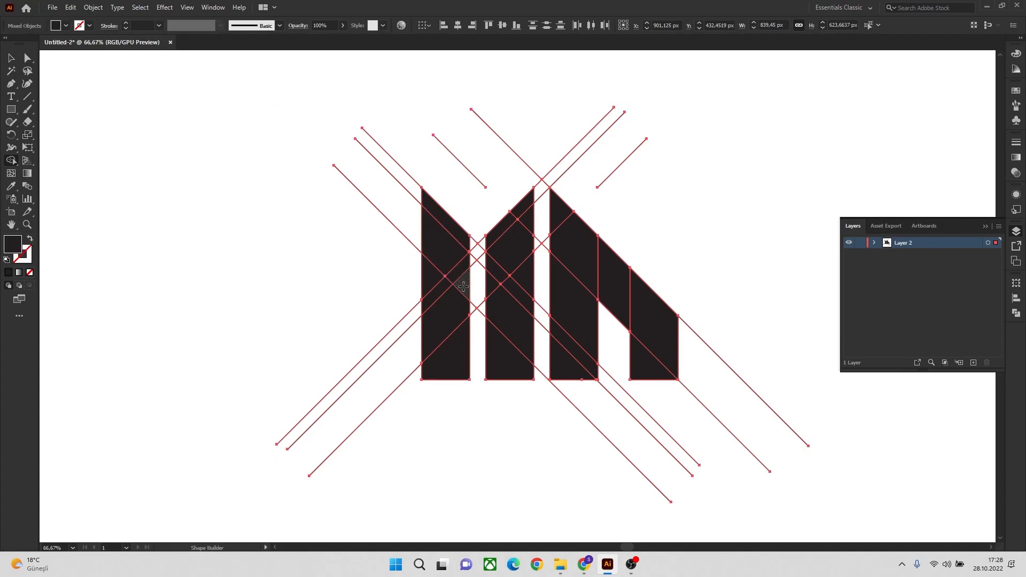
{"action": "left_click", "coordinate": [441, 261]}
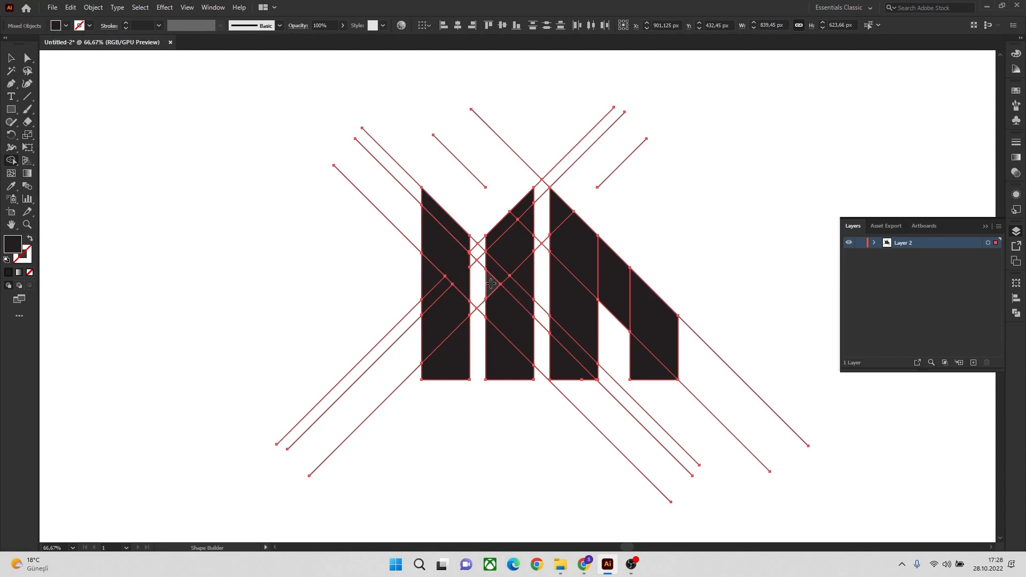
{"action": "left_click_drag", "start_coordinate": [513, 261], "coordinate": [529, 227]}
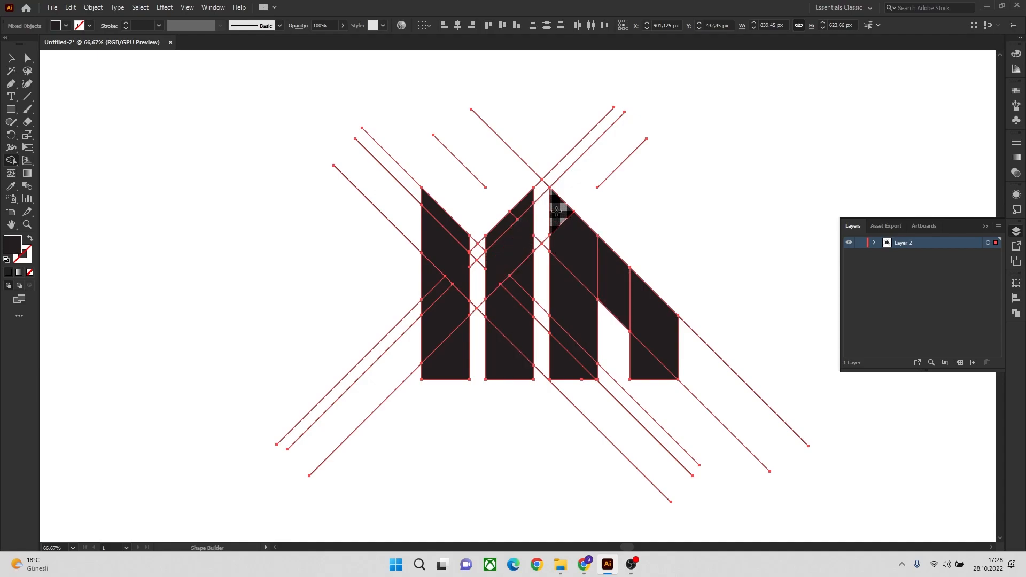
Step: Merge all segments of the third bar, the slanted connection and the short last leg into one shape
{"action": "left_click_drag", "start_coordinate": [556, 212], "coordinate": [564, 367]}
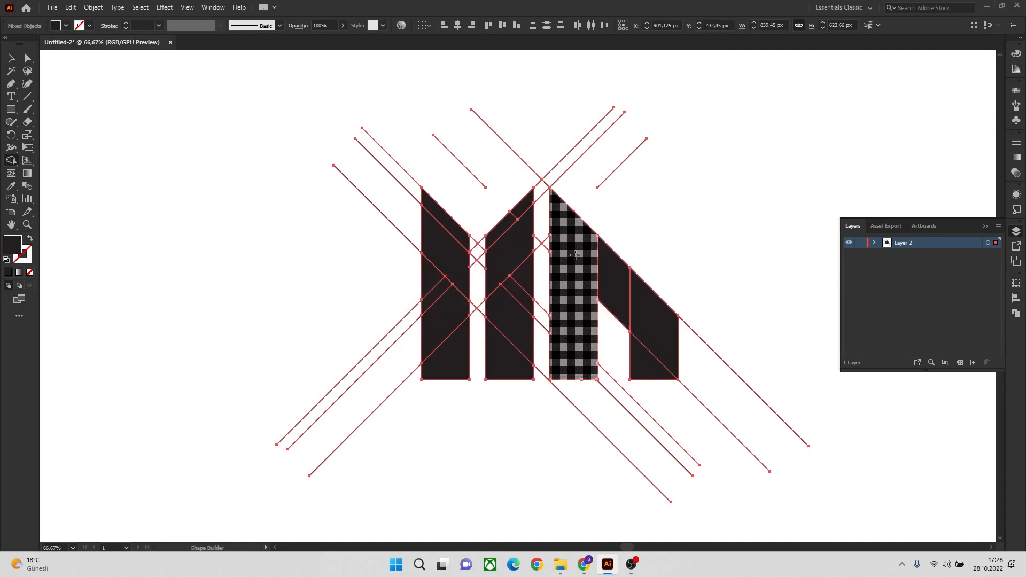
{"action": "mouse_move", "coordinate": [655, 307]}
{"action": "left_mouse_down"}
{"action": "mouse_move", "coordinate": [639, 362]}
{"action": "mouse_move", "coordinate": [605, 276]}
{"action": "mouse_move", "coordinate": [638, 313]}
{"action": "mouse_move", "coordinate": [577, 267]}
{"action": "mouse_move", "coordinate": [585, 270]}
{"action": "left_mouse_up"}
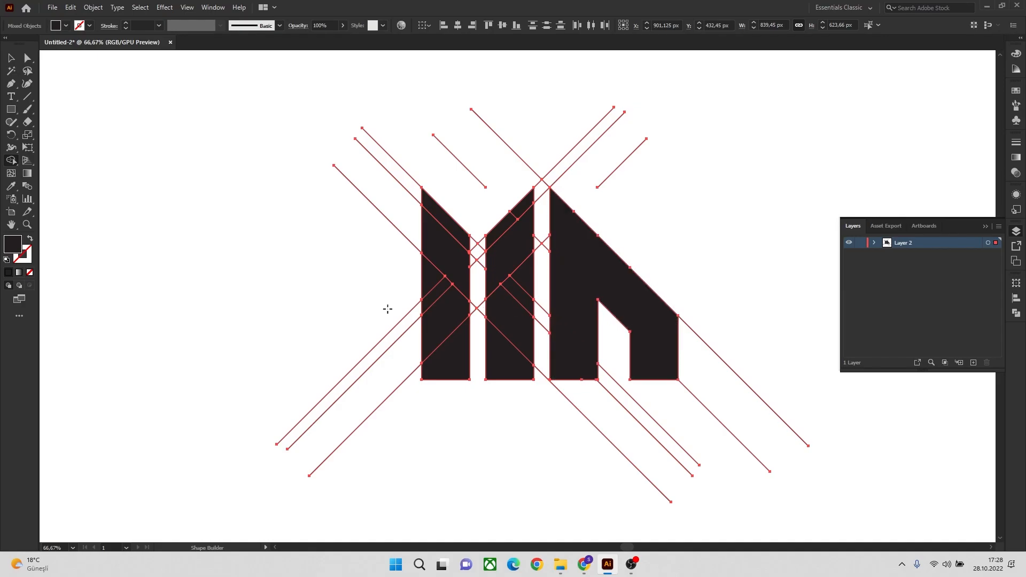
Step: Merge the lower segments of the first and second bars and the split strip at the second bar's top
{"action": "mouse_move", "coordinate": [428, 275]}
{"action": "left_mouse_down"}
{"action": "mouse_move", "coordinate": [454, 318]}
{"action": "mouse_move", "coordinate": [456, 357]}
{"action": "left_mouse_up"}
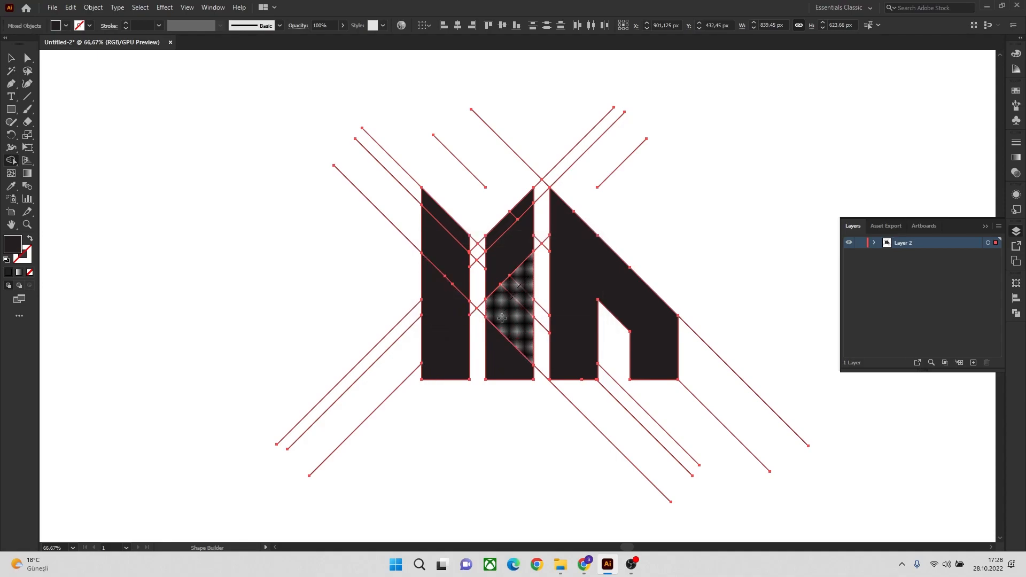
{"action": "left_click", "coordinate": [497, 344]}
{"action": "left_click_drag", "start_coordinate": [524, 204], "coordinate": [503, 227]}
{"action": "left_click", "coordinate": [11, 57]}
{"action": "left_click", "coordinate": [28, 57]}
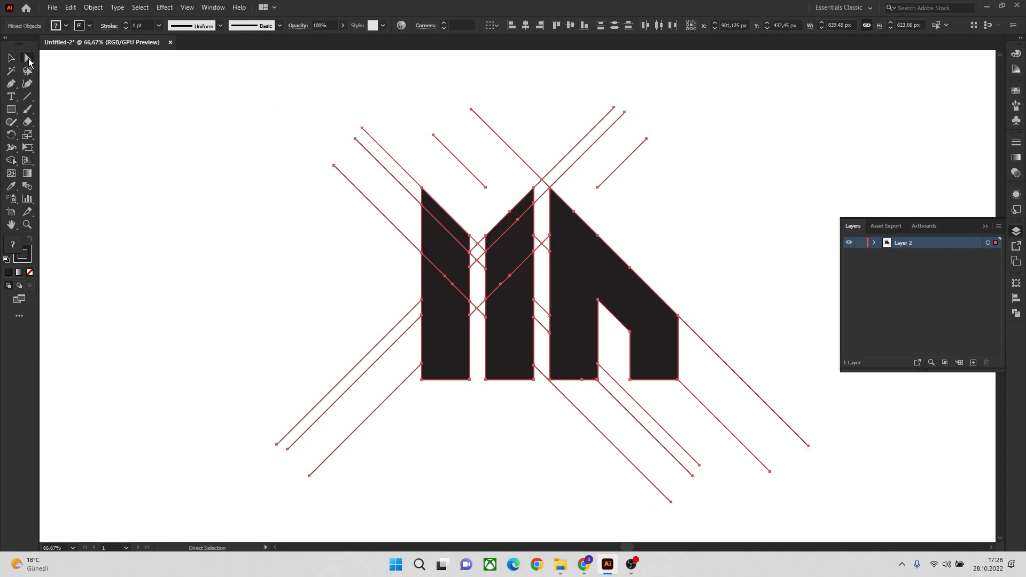
Step: Cut all the black logo pieces of the three bars out of the layer holding the diagonal guide lines
{"action": "left_click", "coordinate": [141, 159]}
{"action": "left_click", "coordinate": [437, 224]}
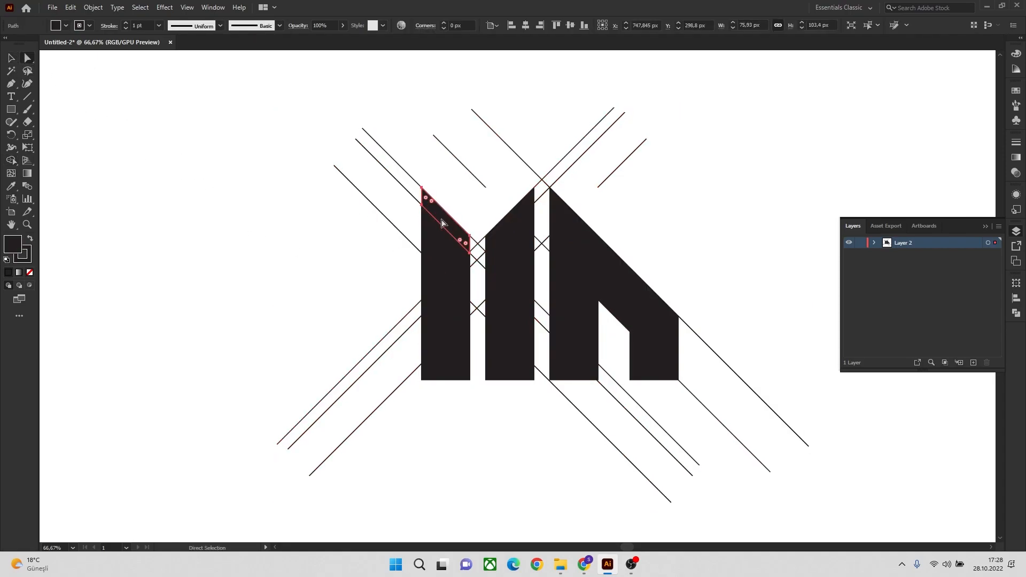
{"action": "left_click", "coordinate": [437, 293], "text": "shift"}
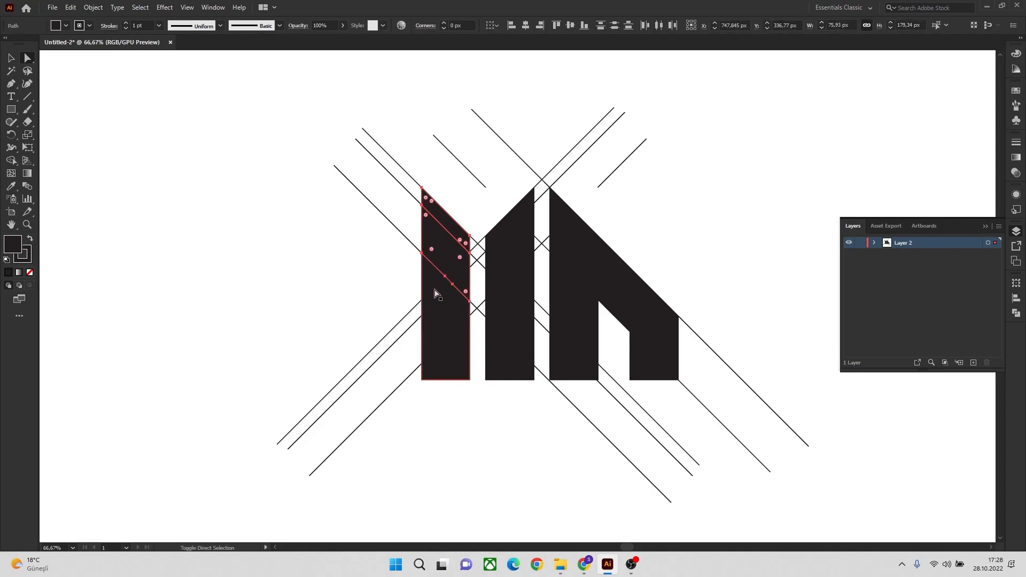
{"action": "left_click", "coordinate": [503, 299], "text": "shift"}
{"action": "left_click", "coordinate": [501, 231], "text": "shift"}
{"action": "left_click", "coordinate": [507, 247], "text": "shift"}
{"action": "left_click", "coordinate": [514, 307], "text": "shift"}
{"action": "left_click", "coordinate": [578, 259], "text": "shift"}
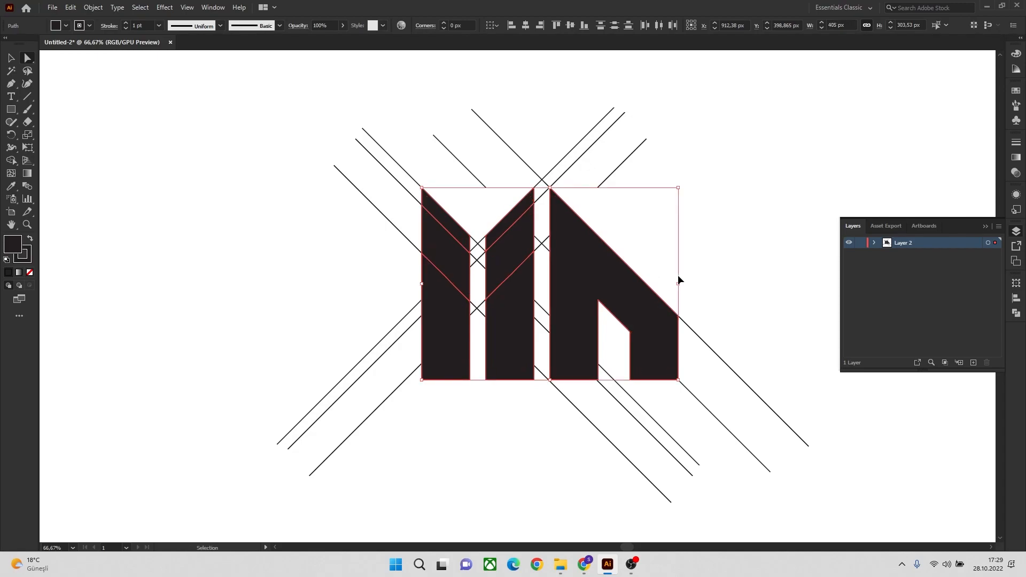
{"action": "key", "text": "Delete"}
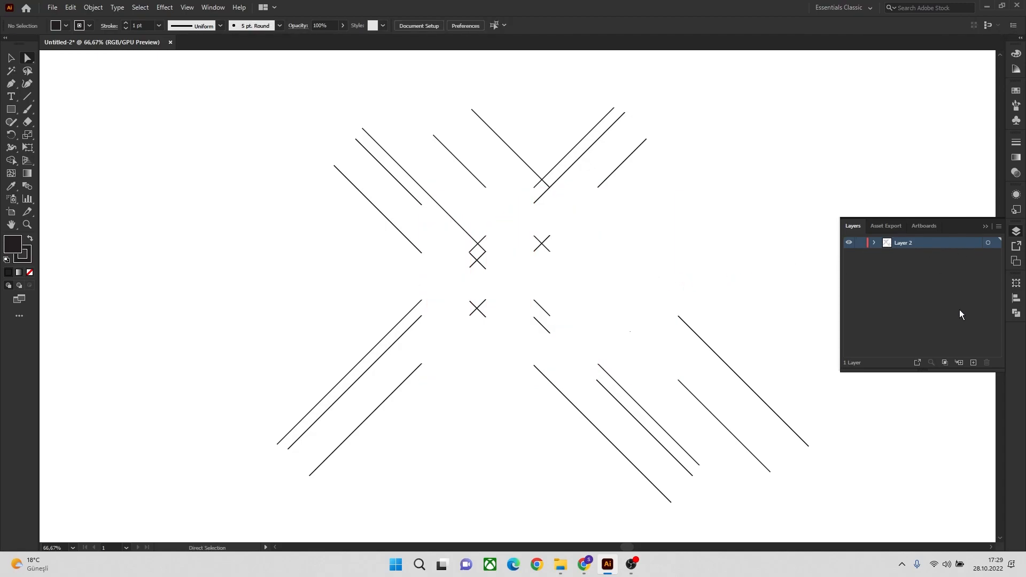
Step: Create a new layer, hide Layer 2, and paste the cut logo pieces in place on the new layer
{"action": "left_click", "coordinate": [974, 363]}
{"action": "left_click", "coordinate": [849, 254]}
{"action": "key", "text": "ctrl"}
{"action": "key", "text": "ctrl+f"}
{"action": "left_click", "coordinate": [743, 232]}
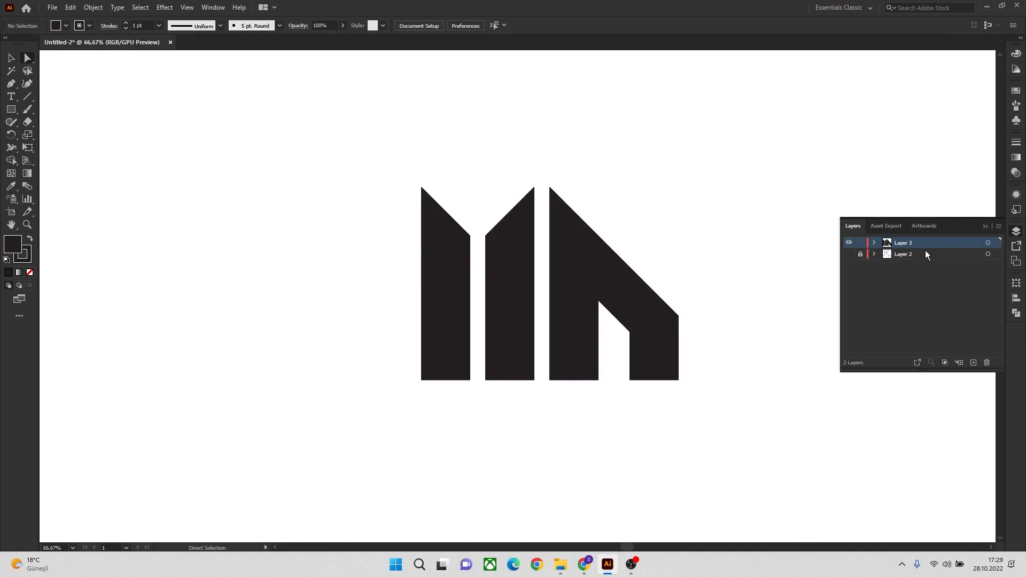
Step: Show Layer 2 again and delete it together with its diagonal guide lines
{"action": "left_click", "coordinate": [849, 254]}
{"action": "left_click", "coordinate": [988, 254]}
{"action": "left_click", "coordinate": [987, 362]}
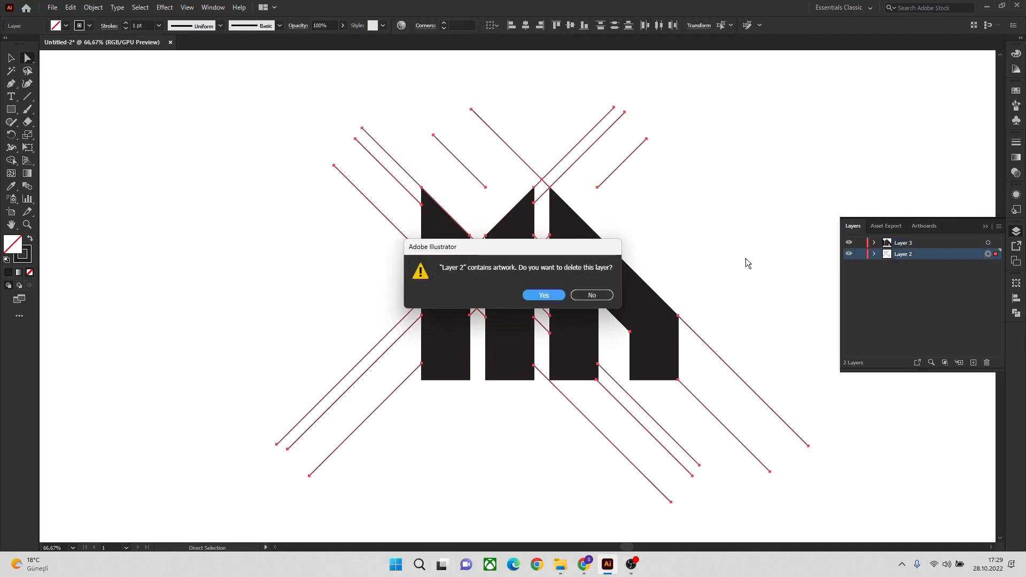
{"action": "left_click", "coordinate": [553, 299]}
{"action": "scroll", "coordinate": [710, 238], "scroll_direction": "down", "scroll_amount": 1}
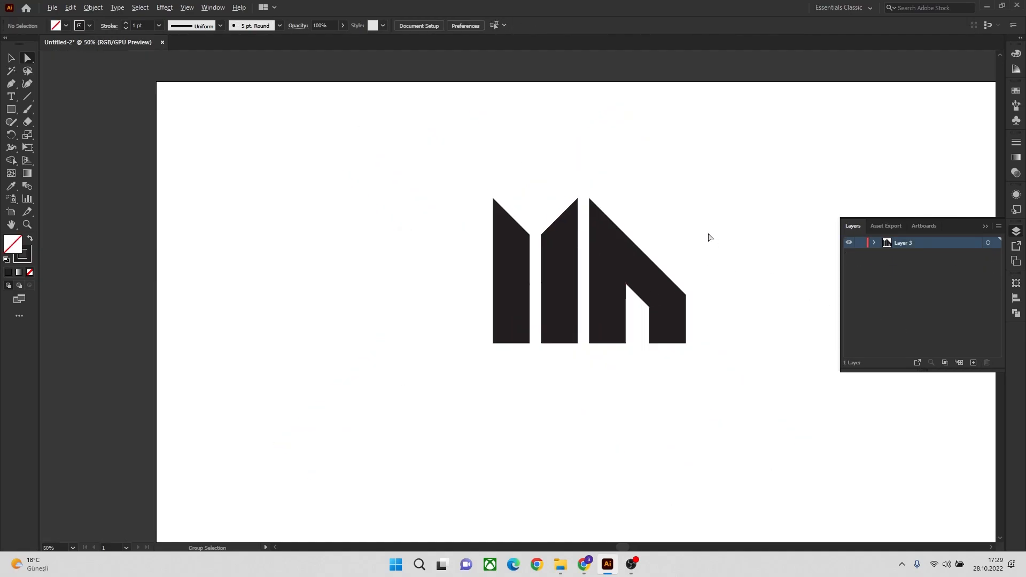
Step: Remove the stroke from all the logo shapes, keeping only their fill
{"action": "left_click_drag", "start_coordinate": [739, 240], "coordinate": [684, 203]}
{"action": "key", "text": "ctrl+a"}
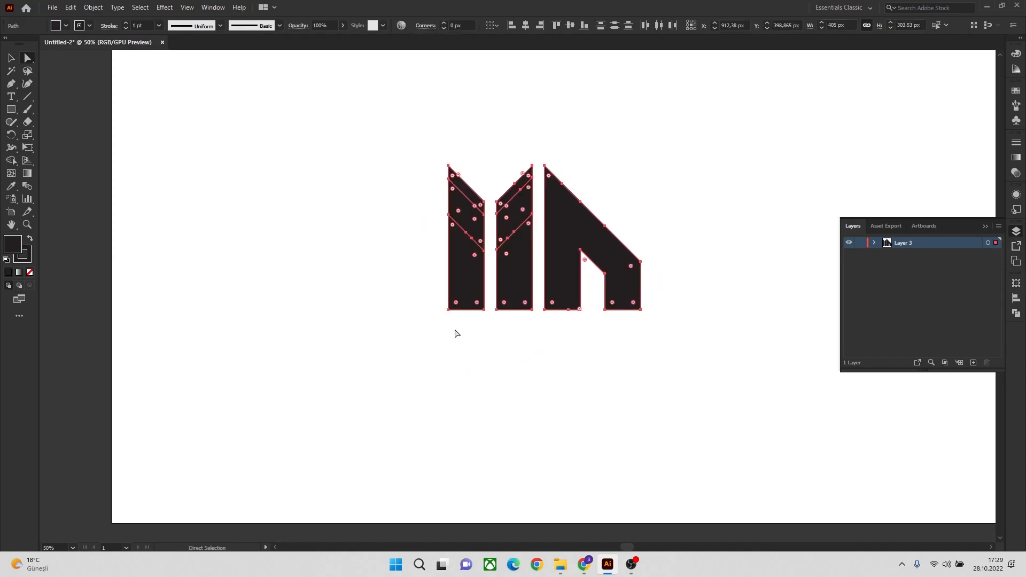
{"action": "left_click", "coordinate": [680, 197]}
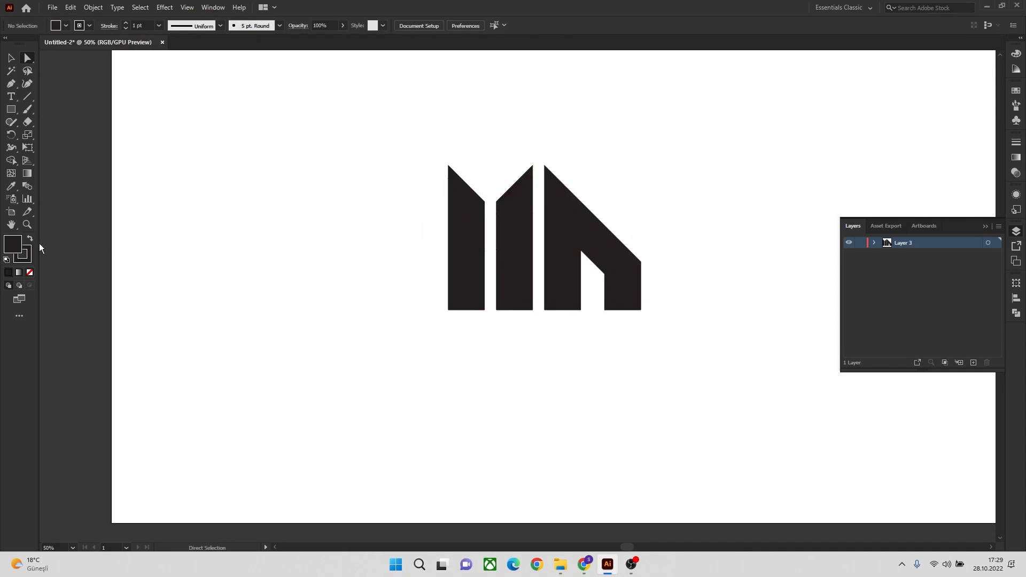
{"action": "left_click_drag", "start_coordinate": [369, 128], "coordinate": [730, 376]}
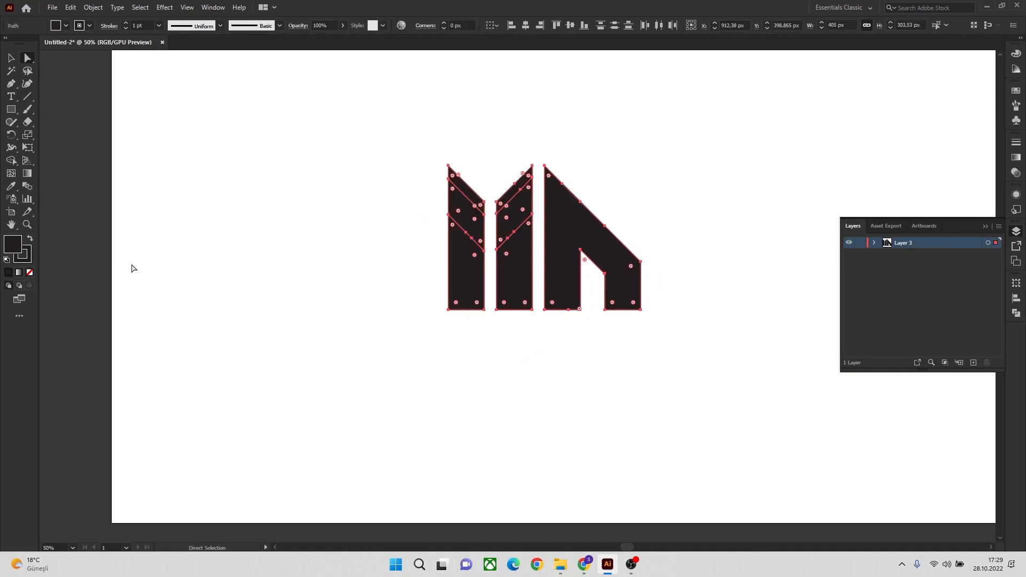
{"action": "left_click", "coordinate": [24, 257]}
{"action": "left_click", "coordinate": [29, 272]}
{"action": "left_click", "coordinate": [214, 280]}
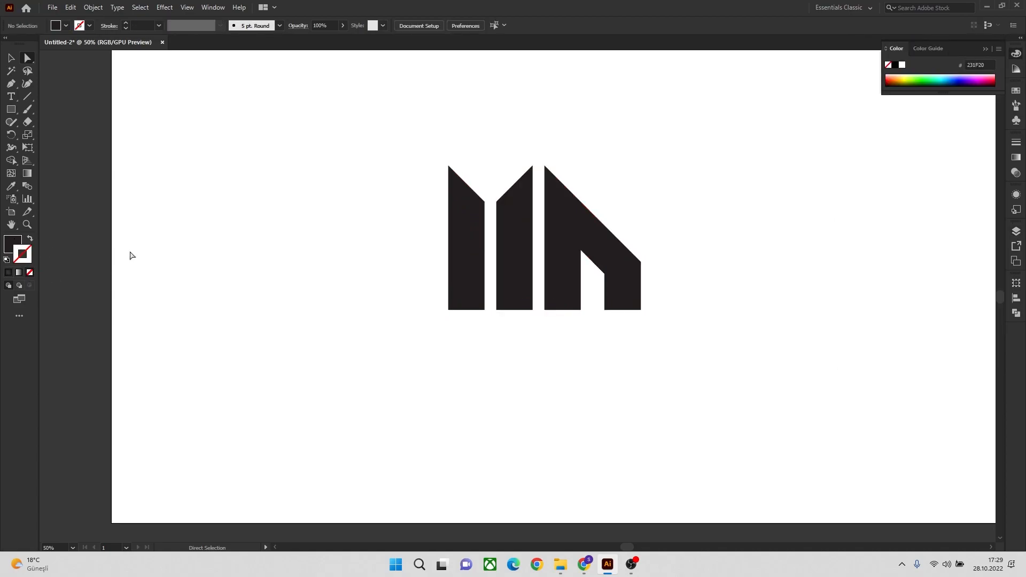
Step: Fill the middle diagonal bands of the first and second bars with bright green 23D819
{"action": "left_click", "coordinate": [460, 208]}
{"action": "left_click", "coordinate": [511, 215], "text": "shift"}
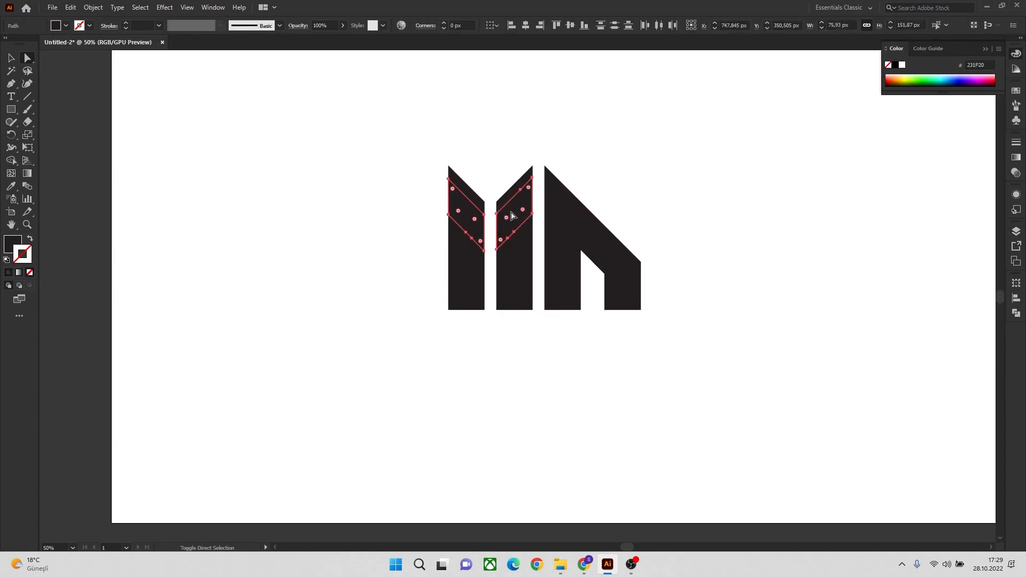
{"action": "double_click", "coordinate": [12, 244]}
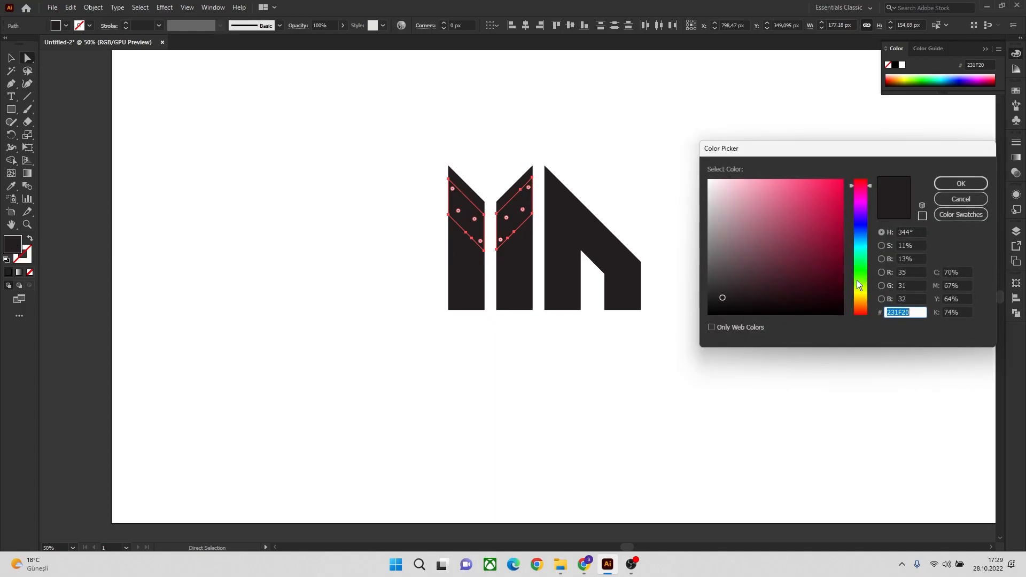
{"action": "left_click", "coordinate": [863, 272]}
{"action": "left_click_drag", "start_coordinate": [839, 225], "coordinate": [829, 198]}
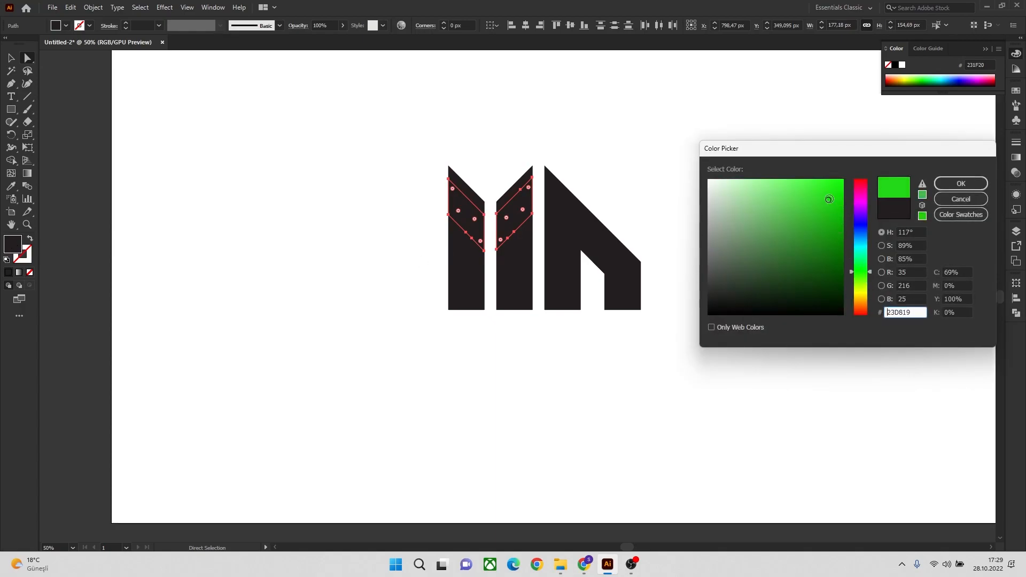
{"action": "left_click", "coordinate": [960, 183]}
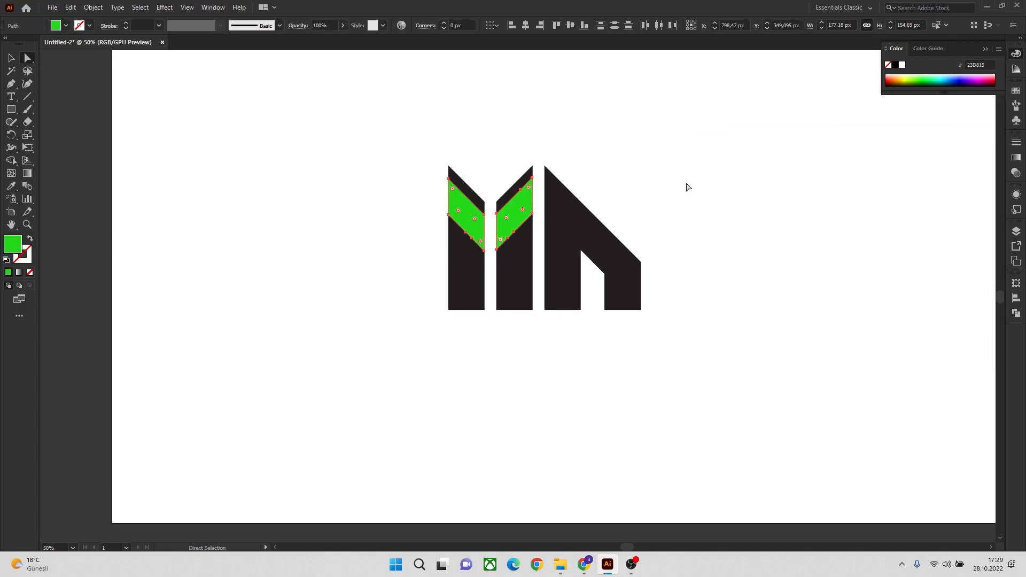
{"action": "left_click", "coordinate": [688, 187]}
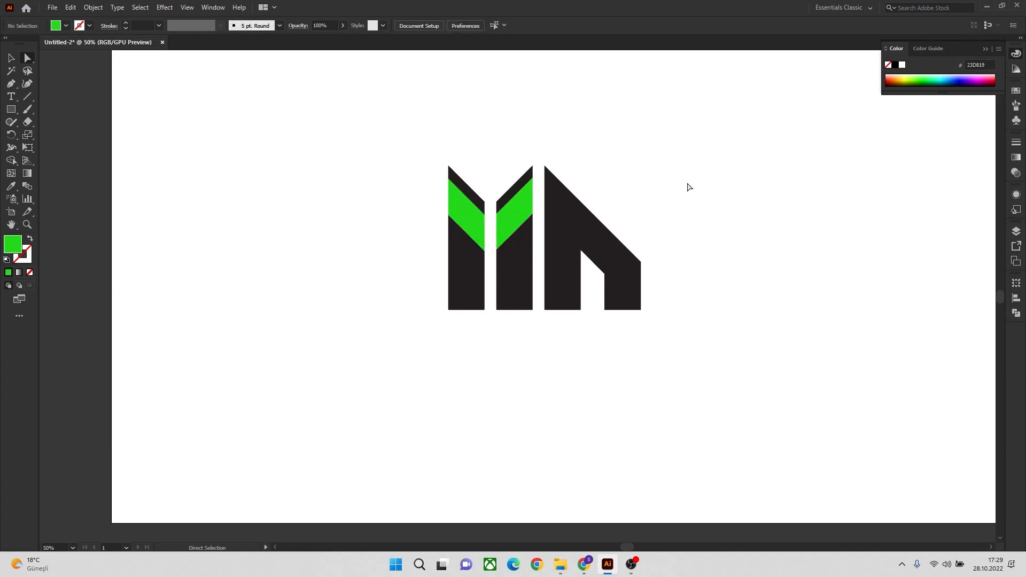
Step: Fill all the remaining black pieces of the three bars with dark grey 282828
{"action": "left_click", "coordinate": [512, 191]}
{"action": "left_click", "coordinate": [472, 198], "text": "shift"}
{"action": "left_click", "coordinate": [463, 261], "text": "shift"}
{"action": "left_click", "coordinate": [514, 263], "text": "shift"}
{"action": "left_click", "coordinate": [554, 252], "text": "shift"}
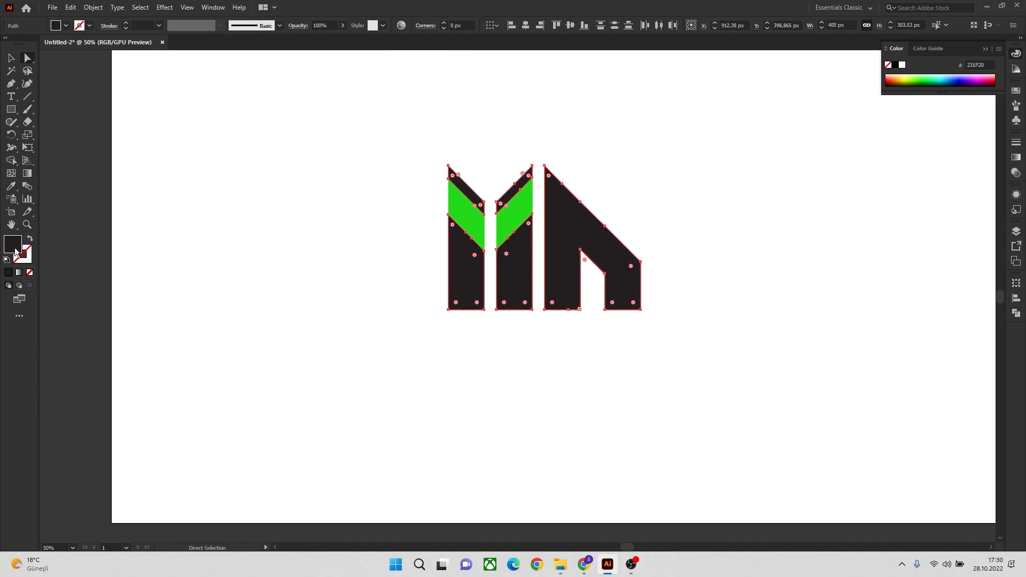
{"action": "double_click", "coordinate": [16, 251]}
{"action": "type", "text": "282828"}
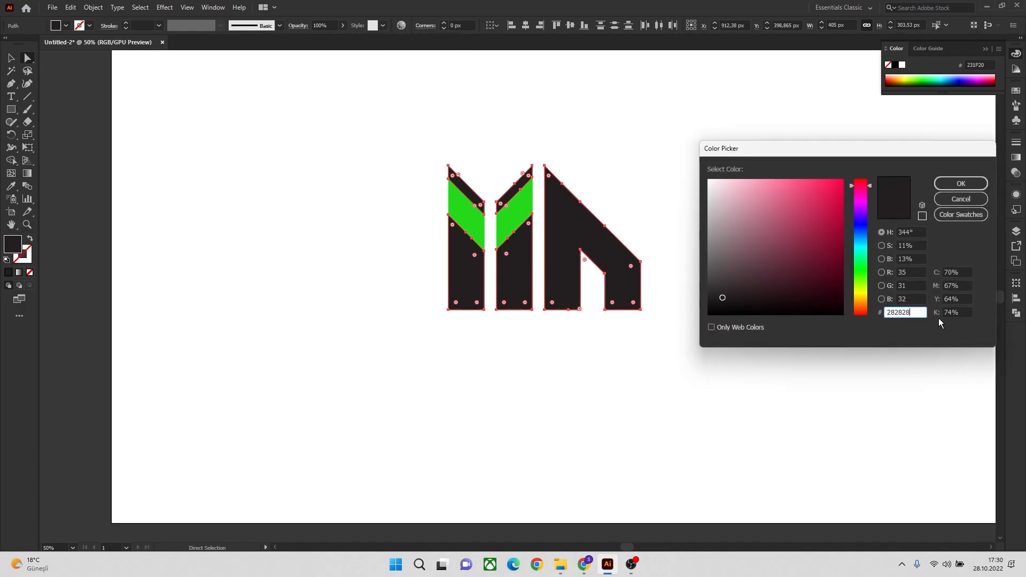
{"action": "left_click", "coordinate": [961, 183]}
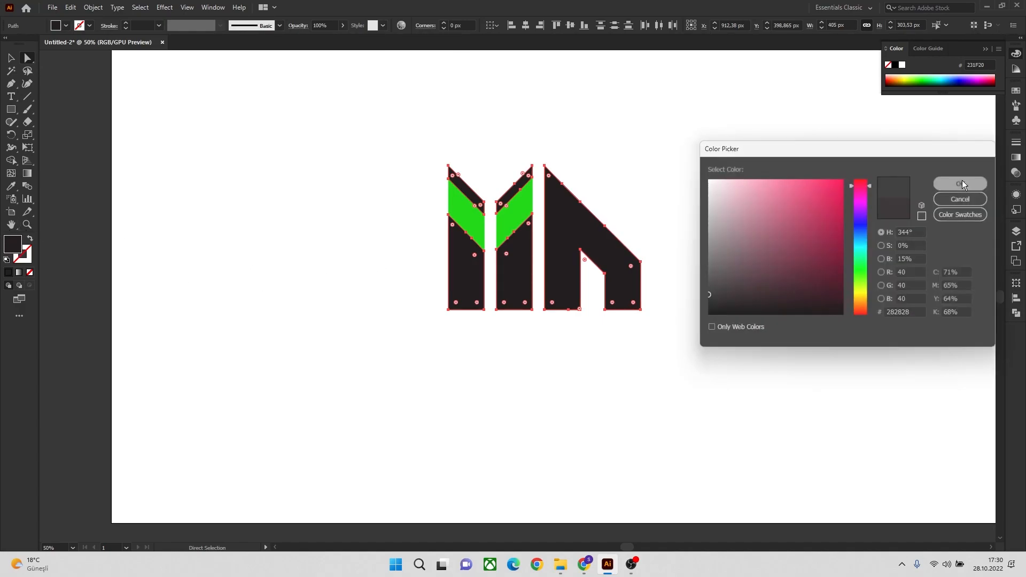
{"action": "left_click", "coordinate": [772, 217]}
{"action": "left_click_drag", "start_coordinate": [715, 151], "coordinate": [368, 351]}
{"action": "left_click", "coordinate": [436, 354]}
Step: Add the text "BRAND NAME" below the logo and enlarge it to about 54 pt
{"action": "left_click", "coordinate": [10, 97]}
{"action": "left_click", "coordinate": [478, 369]}
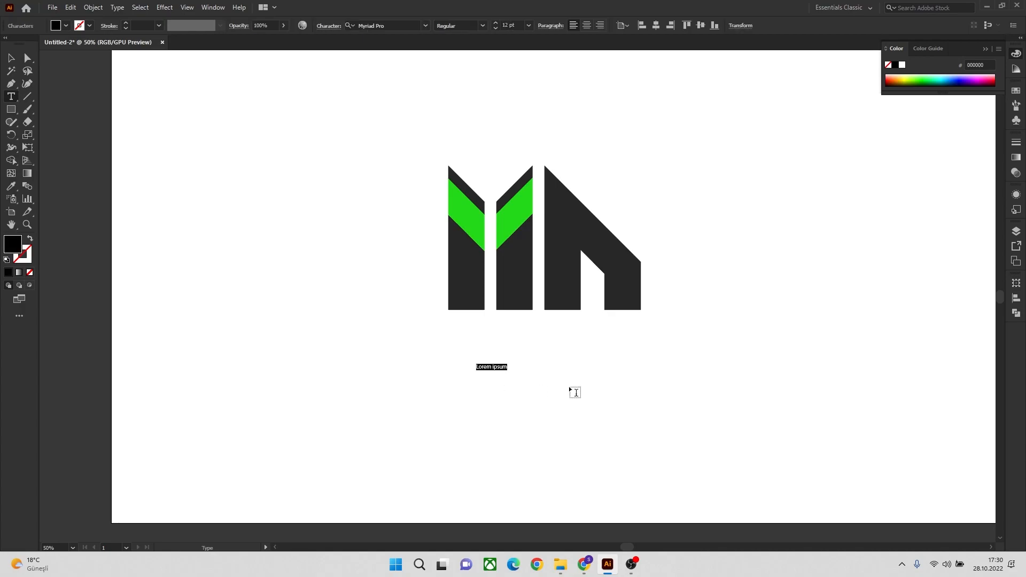
{"action": "type", "text": "BRAND NAME"}
{"action": "key", "text": "Escape"}
{"action": "left_click_drag", "start_coordinate": [513, 371], "coordinate": [622, 395]}
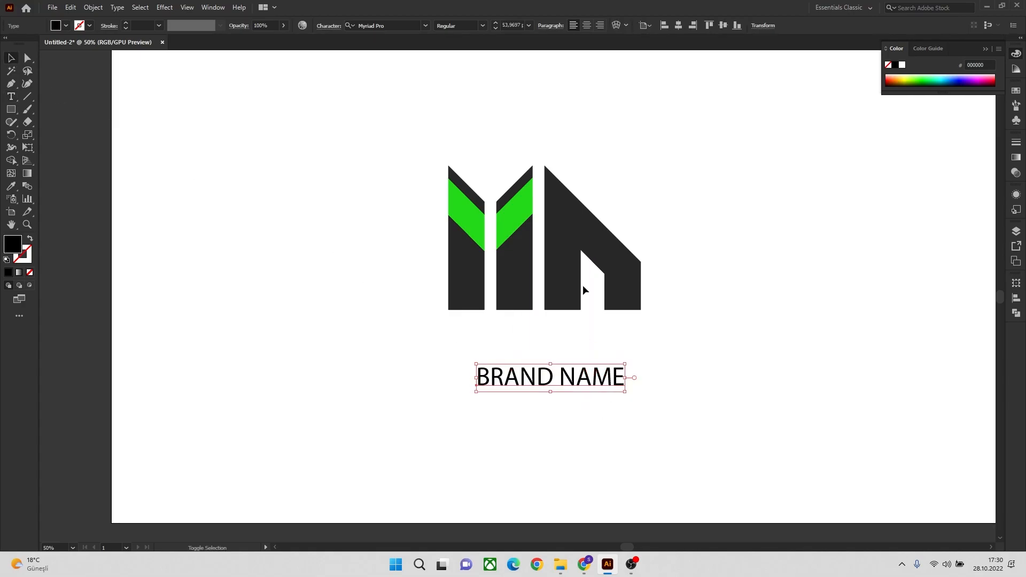
Step: Set the brand name text in Montserrat ExtraBold
{"action": "left_click", "coordinate": [422, 25]}
{"action": "left_click", "coordinate": [378, 74]}
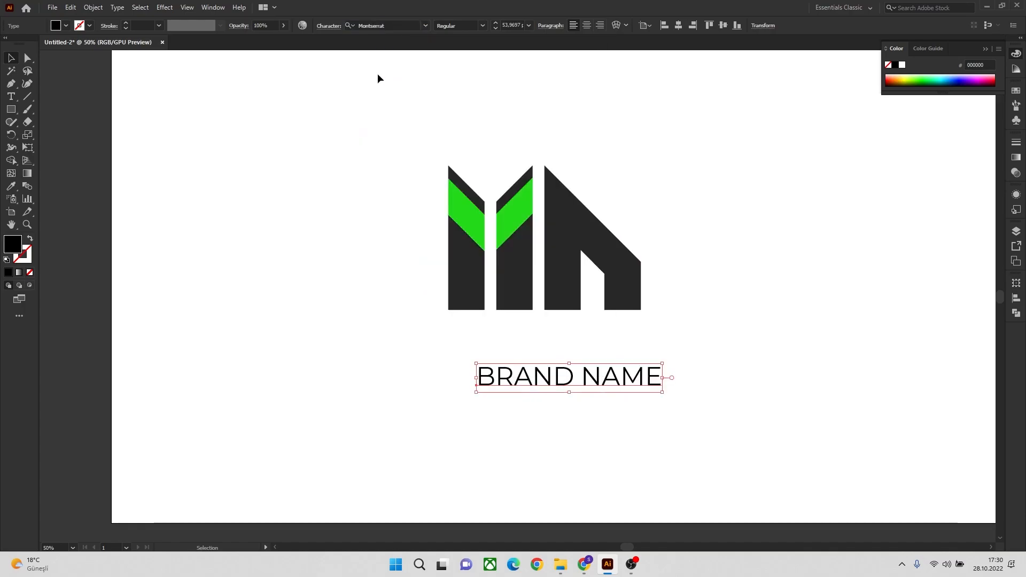
{"action": "left_click", "coordinate": [483, 25]}
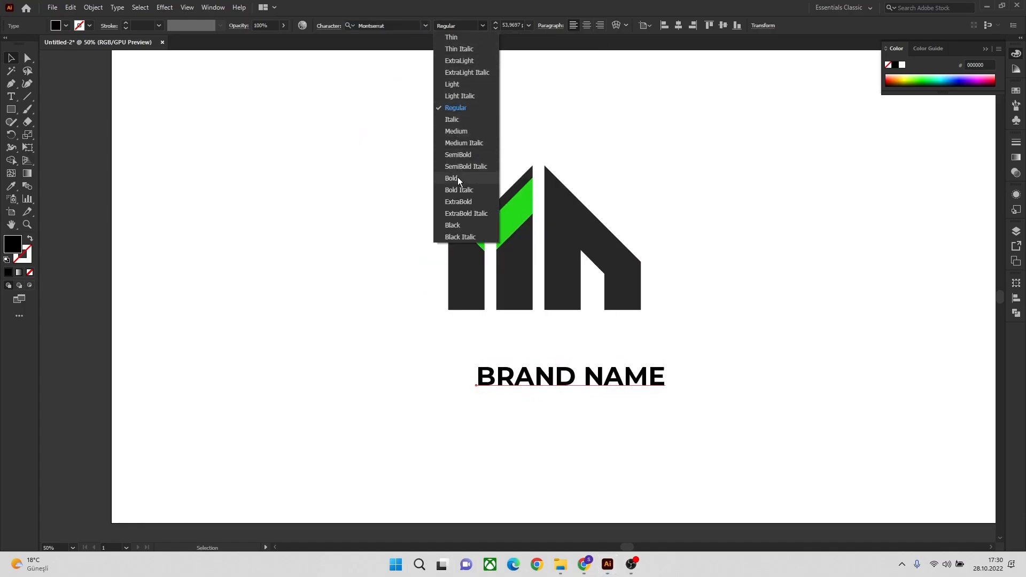
{"action": "left_click", "coordinate": [457, 200]}
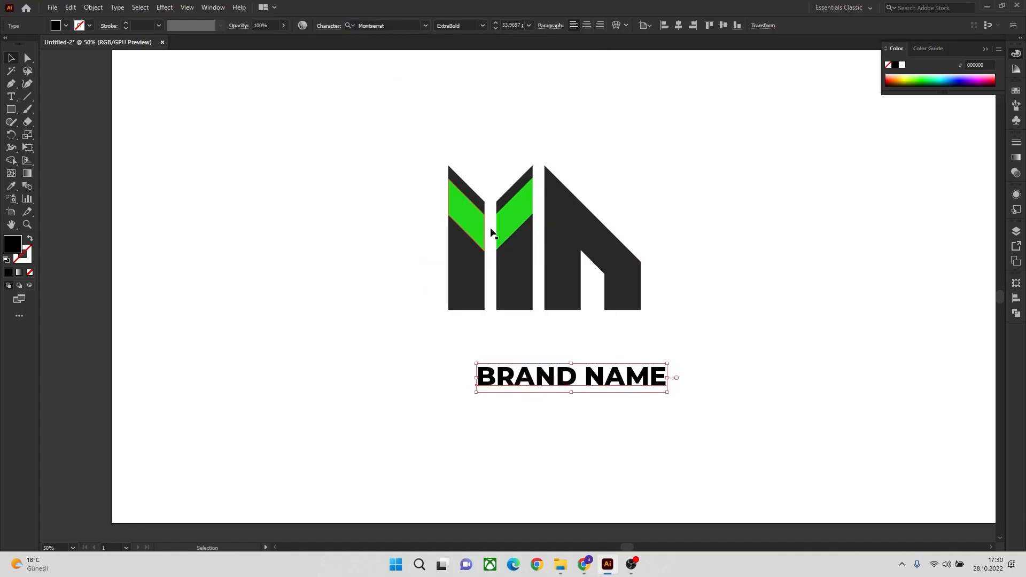
Step: Position the brand name directly under the logo's left edge and scale it to the logo's width, about 54.5 pt
{"action": "left_click_drag", "start_coordinate": [577, 380], "coordinate": [549, 348]}
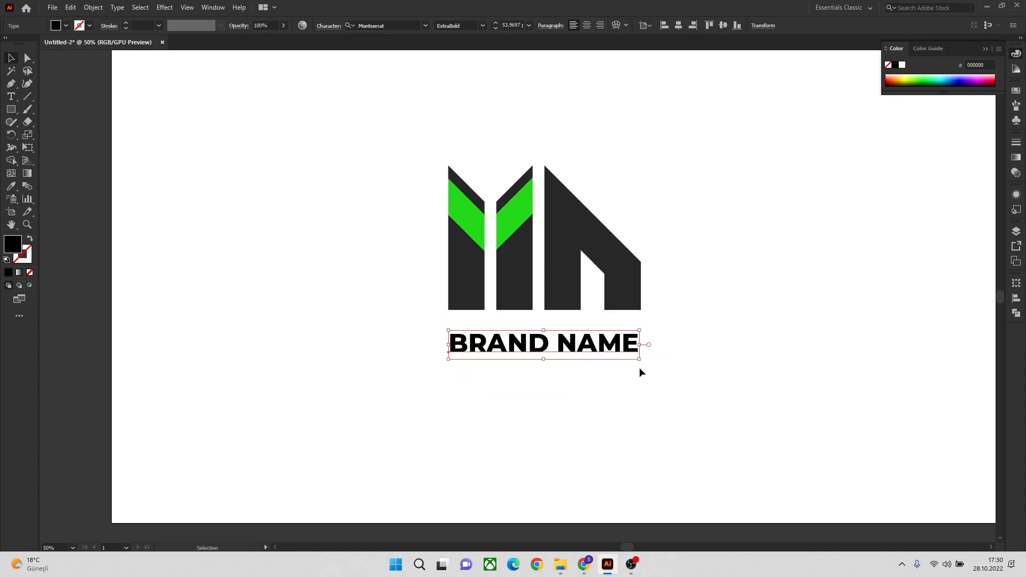
{"action": "left_click_drag", "start_coordinate": [640, 361], "coordinate": [575, 368]}
{"action": "left_click", "coordinate": [694, 355]}
Step: Duplicate the brand name directly beneath itself and change the copy's wording to "SLOGAN HERE"
{"action": "left_click", "coordinate": [575, 345]}
{"action": "double_click", "coordinate": [454, 365]}
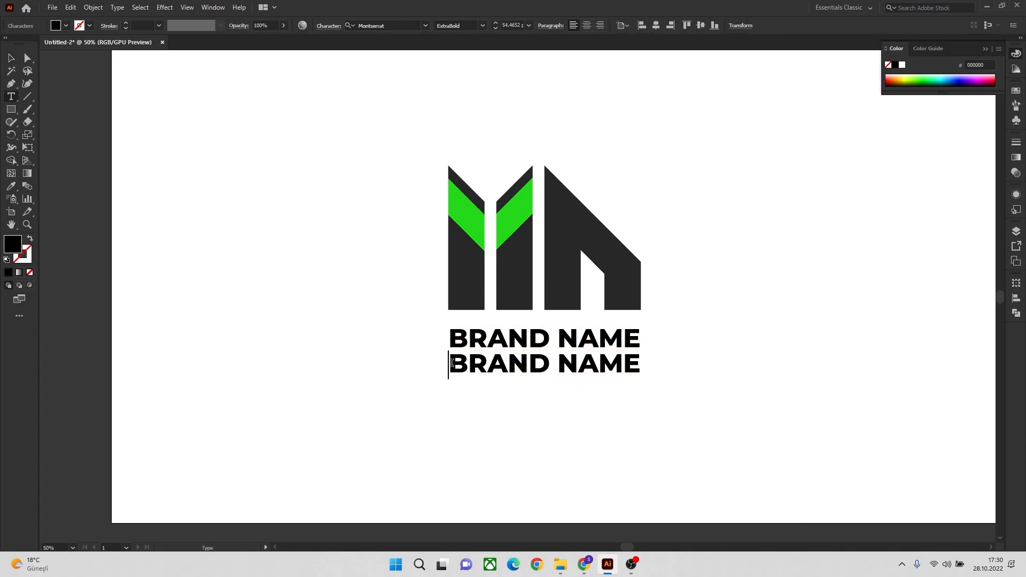
{"action": "left_click_drag", "start_coordinate": [452, 366], "coordinate": [683, 373]}
{"action": "type", "text": "SLOGA"}
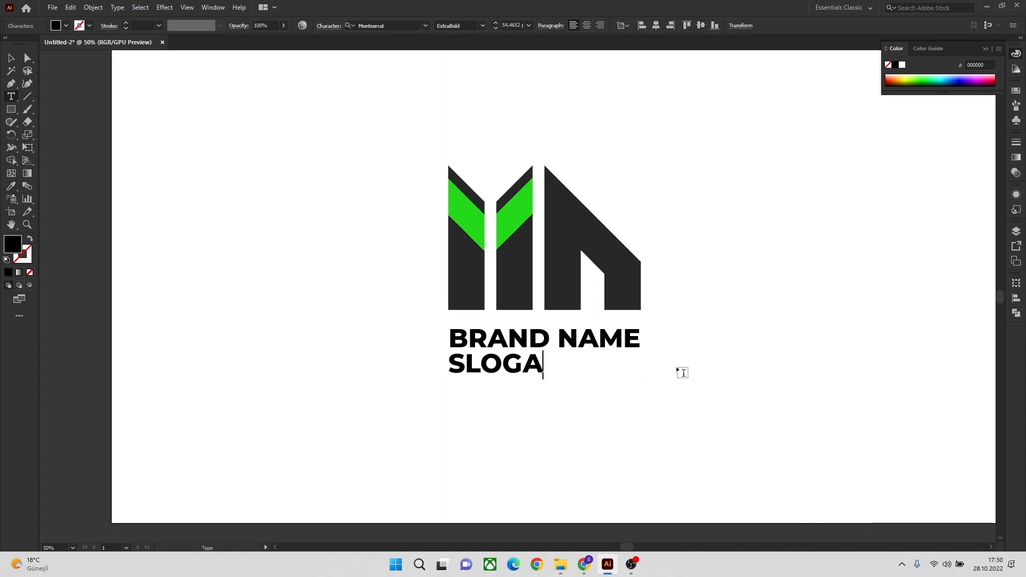
{"action": "type", "text": "N HERE"}
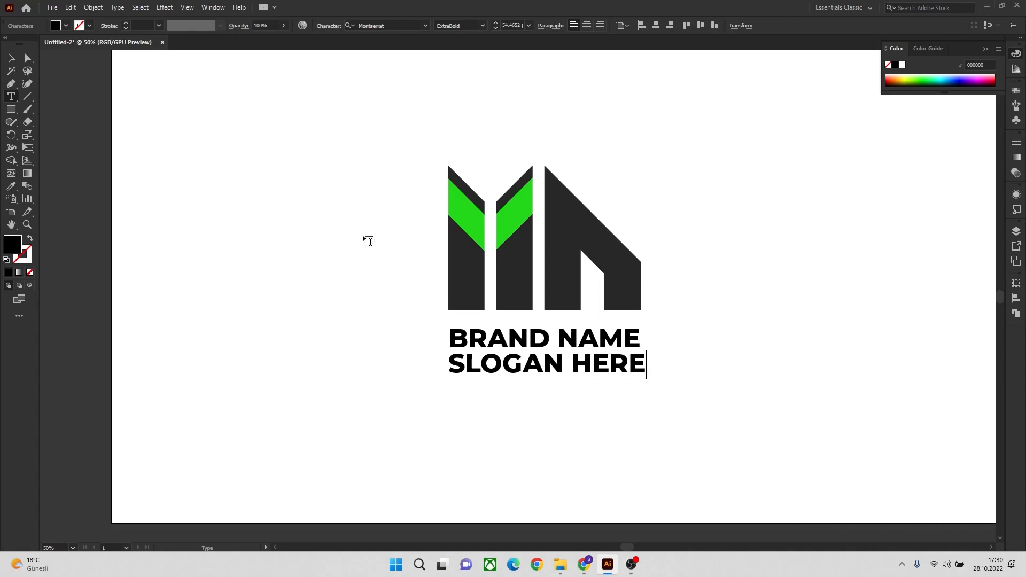
Step: Scale the slogan text down to about 29 pt and set its weight to Light
{"action": "left_click", "coordinate": [11, 57]}
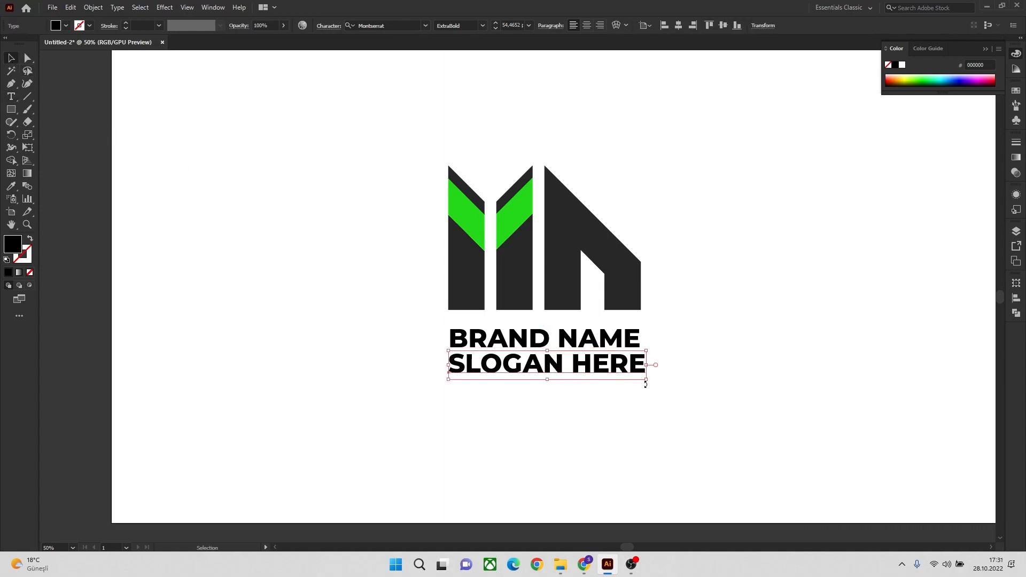
{"action": "left_click_drag", "start_coordinate": [647, 381], "coordinate": [575, 367]}
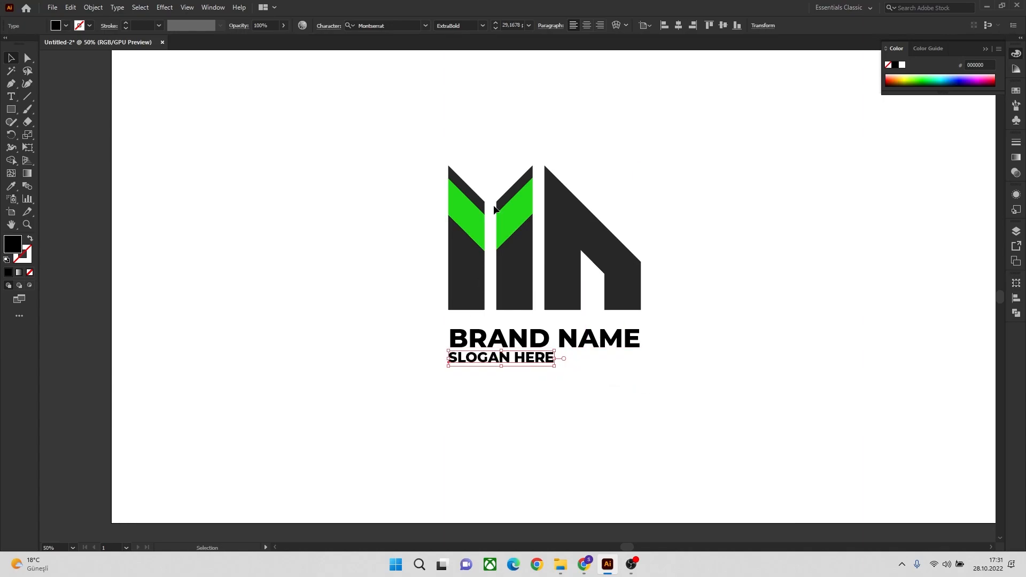
{"action": "left_click", "coordinate": [482, 25]}
{"action": "left_click", "coordinate": [452, 85]}
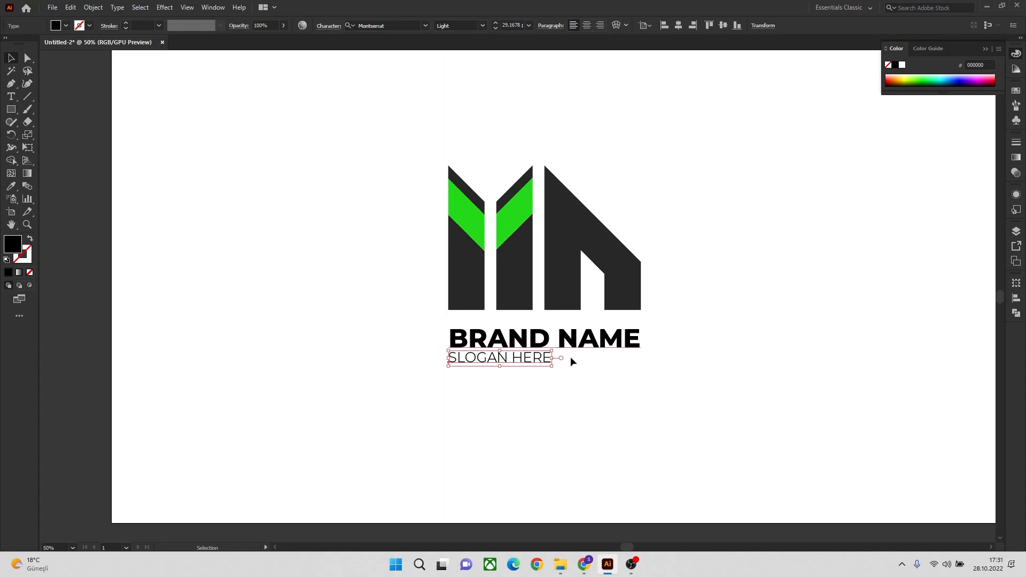
Step: Widen the slogan's letter spacing until its letters span the width of the brand name
{"action": "key", "text": "alt+Right"}
{"action": "key", "text": "alt+Right"}
{"action": "key", "text": "alt+Right"}
{"action": "key", "text": "alt+Right"}
{"action": "key", "text": "alt+Right"}
{"action": "key", "text": "alt+Right"}
{"action": "key", "text": "alt+Right"}
{"action": "key", "text": "alt+Right"}
{"action": "key", "text": "alt+Right"}
{"action": "key", "text": "alt+Right"}
{"action": "key", "text": "alt+Right"}
{"action": "key", "text": "alt+Right"}
{"action": "key", "text": "alt+Right"}
{"action": "key", "text": "alt+Right"}
{"action": "key", "text": "alt+Right"}
{"action": "key", "text": "alt+Right"}
{"action": "key", "text": "alt+Right"}
{"action": "key", "text": "alt+Right"}
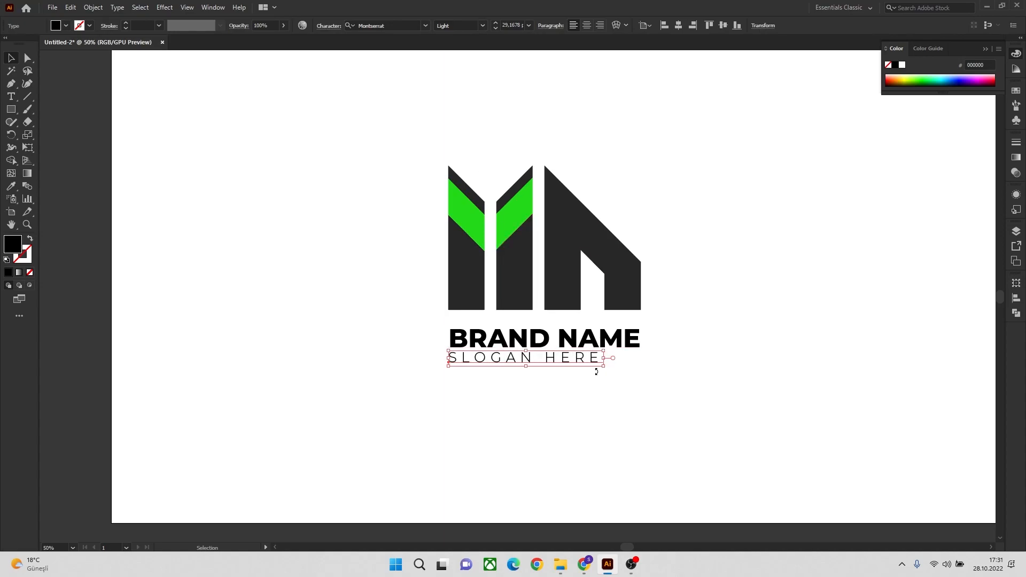
{"action": "key", "text": "alt+Right"}
{"action": "key", "text": "alt+Right"}
{"action": "key", "text": "alt+Right"}
{"action": "key", "text": "alt+Right"}
{"action": "key", "text": "alt+Right"}
{"action": "key", "text": "alt+Right"}
{"action": "key", "text": "alt+Right"}
{"action": "key", "text": "alt+Right"}
{"action": "key", "text": "alt+Right"}
{"action": "key", "text": "alt+Right"}
{"action": "key", "text": "alt+Right"}
{"action": "key", "text": "alt+Right"}
{"action": "key", "text": "alt+Right"}
{"action": "key", "text": "alt+Right"}
{"action": "key", "text": "alt+Right"}
{"action": "key", "text": "alt+Right"}
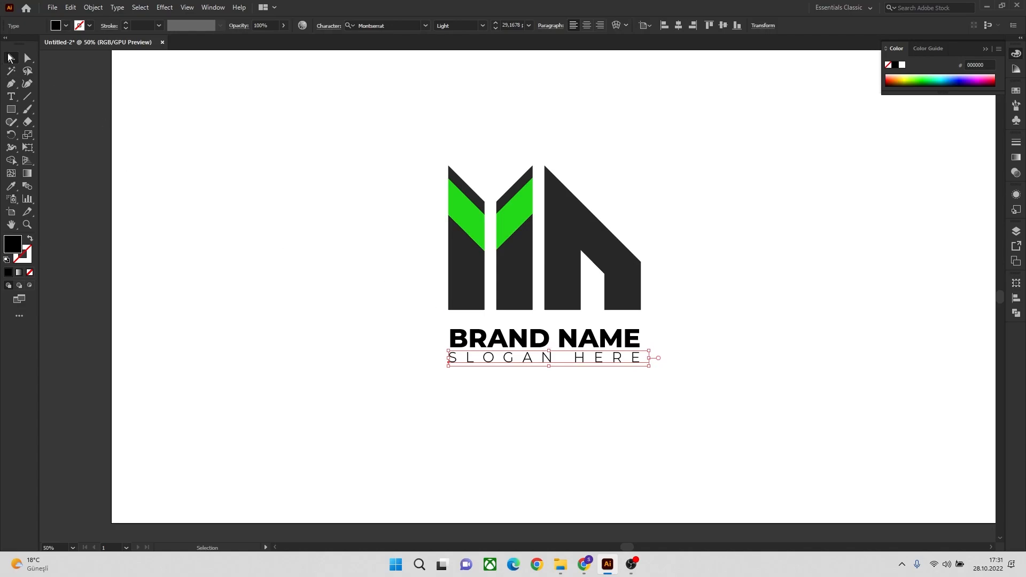
{"action": "left_click", "coordinate": [136, 96]}
Step: Move the slogan slightly lower, and shift both text lines a little farther down from the logo
{"action": "left_click_drag", "start_coordinate": [549, 359], "coordinate": [549, 363]}
{"action": "left_click", "coordinate": [708, 376]}
{"action": "left_click_drag", "start_coordinate": [675, 328], "coordinate": [435, 384]}
{"action": "key", "text": "shift+Down"}
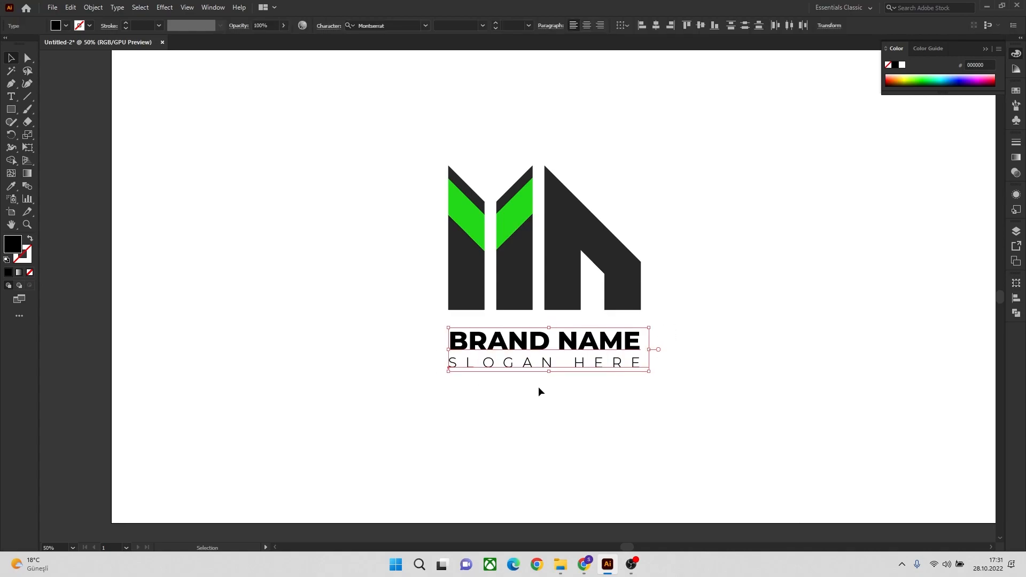
{"action": "left_click", "coordinate": [547, 387]}
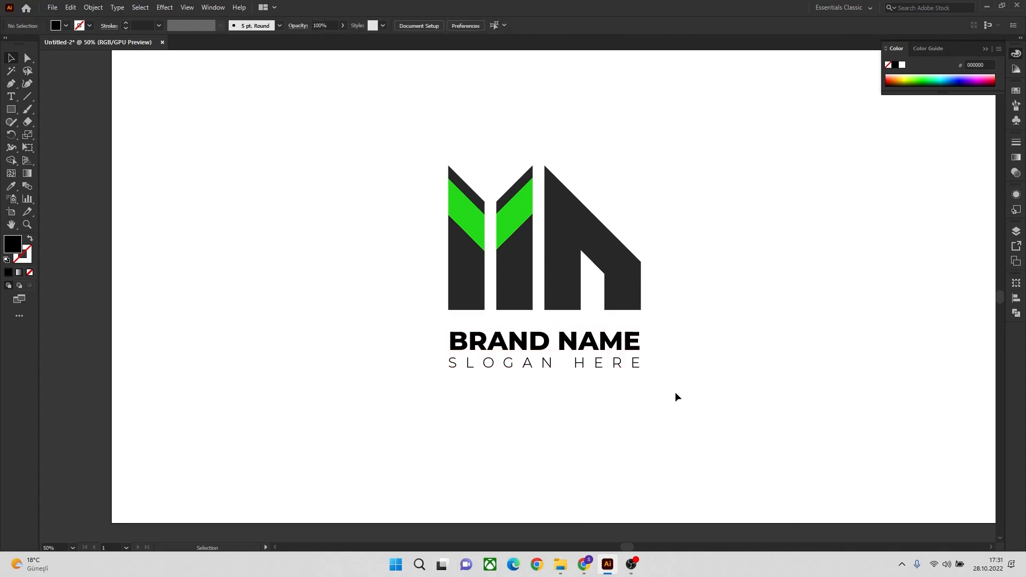
Step: Recolour the brand name text with the same green (23D819) as the logo's chevron bands
{"action": "left_click", "coordinate": [603, 338]}
{"action": "left_click", "coordinate": [11, 186]}
{"action": "left_click", "coordinate": [462, 214]}
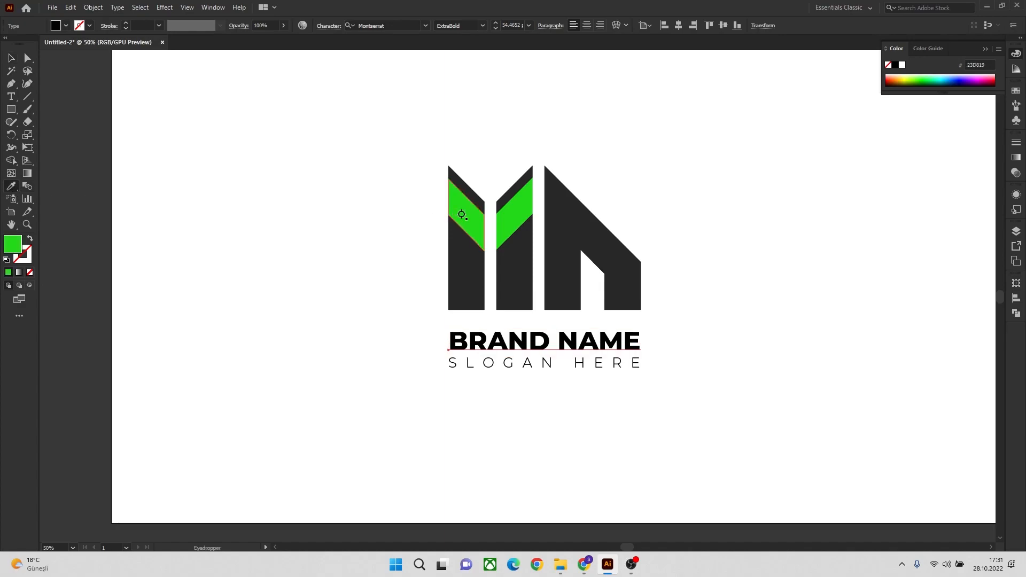
{"action": "left_click", "coordinate": [12, 59]}
{"action": "left_click", "coordinate": [221, 128]}
Step: Scale the entire logo with its text down proportionally to about 361 px wide
{"action": "scroll", "coordinate": [315, 207], "scroll_direction": "down", "scroll_amount": 2}
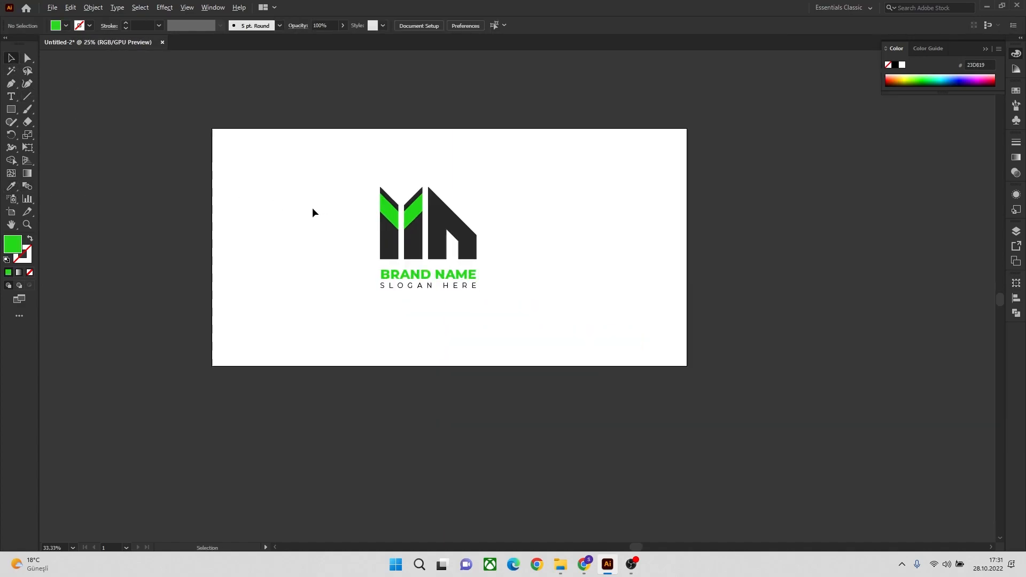
{"action": "scroll", "coordinate": [308, 245], "scroll_direction": "up", "scroll_amount": 1}
{"action": "left_click_drag", "start_coordinate": [694, 167], "coordinate": [440, 374]}
{"action": "left_click_drag", "start_coordinate": [648, 325], "coordinate": [630, 307]}
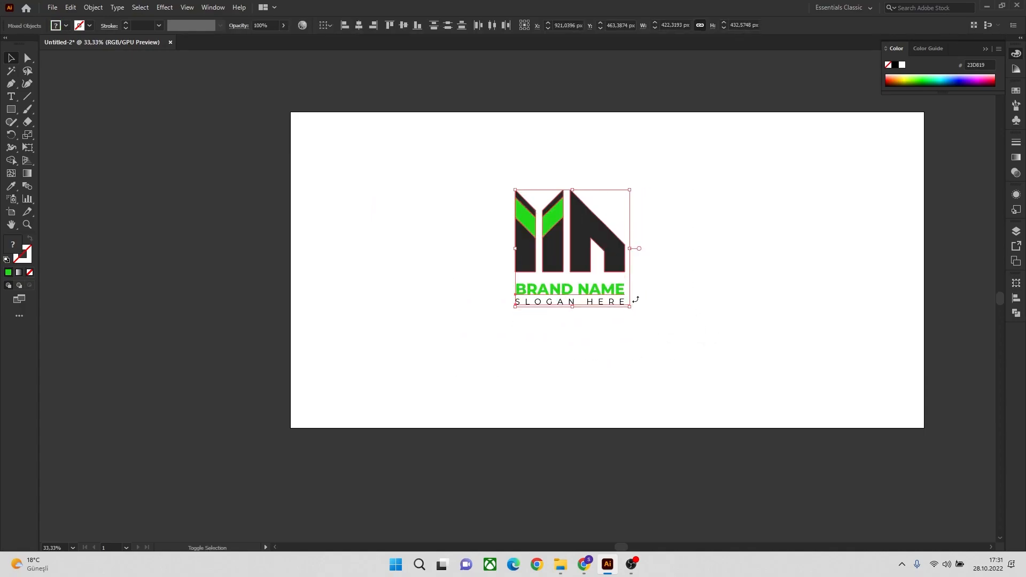
Step: Move the complete logo with both text lines off the artboard, into the empty area to its left
{"action": "left_click_drag", "start_coordinate": [606, 245], "coordinate": [504, 213]}
{"action": "left_click", "coordinate": [627, 218]}
{"action": "left_click_drag", "start_coordinate": [591, 140], "coordinate": [450, 304]}
{"action": "left_click_drag", "start_coordinate": [464, 227], "coordinate": [184, 234]}
{"action": "left_click", "coordinate": [443, 161]}
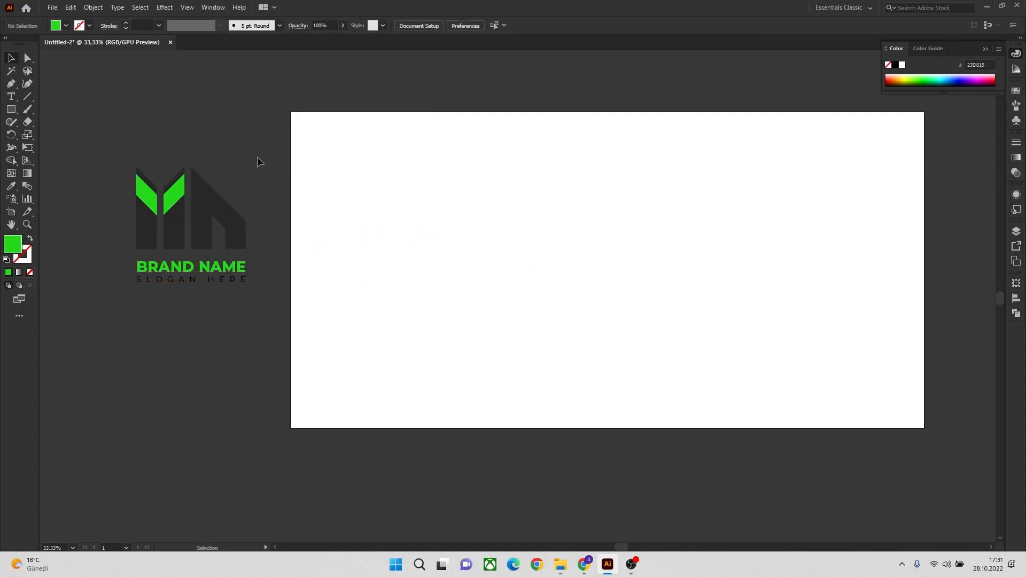
Step: Draw a 1000 × 500 px rectangle and fit it into the artboard's lower-right corner
{"action": "left_click", "coordinate": [16, 109]}
{"action": "left_click", "coordinate": [421, 159]}
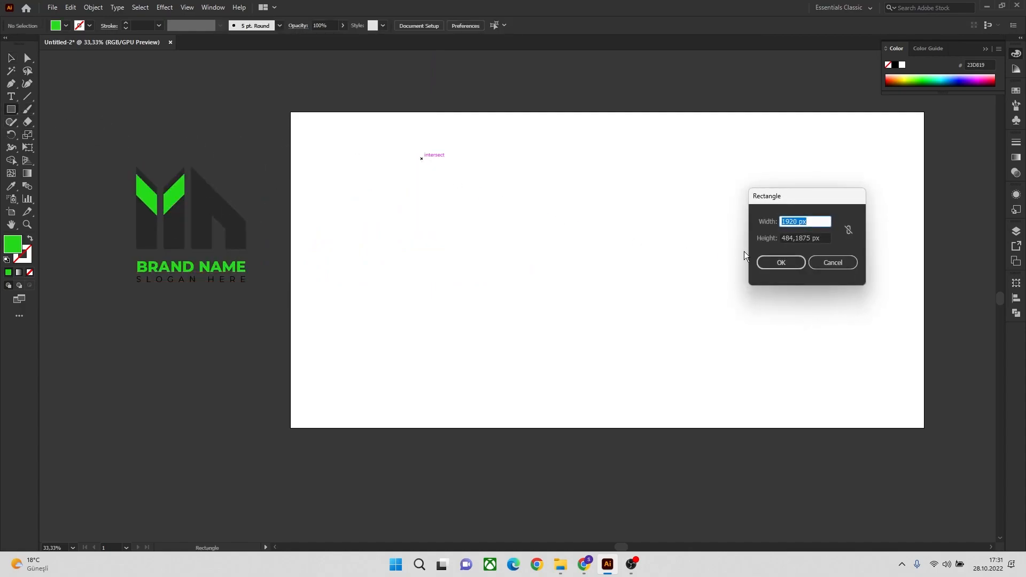
{"action": "type", "text": "1000"}
{"action": "left_click", "coordinate": [825, 238]}
{"action": "type", "text": "500"}
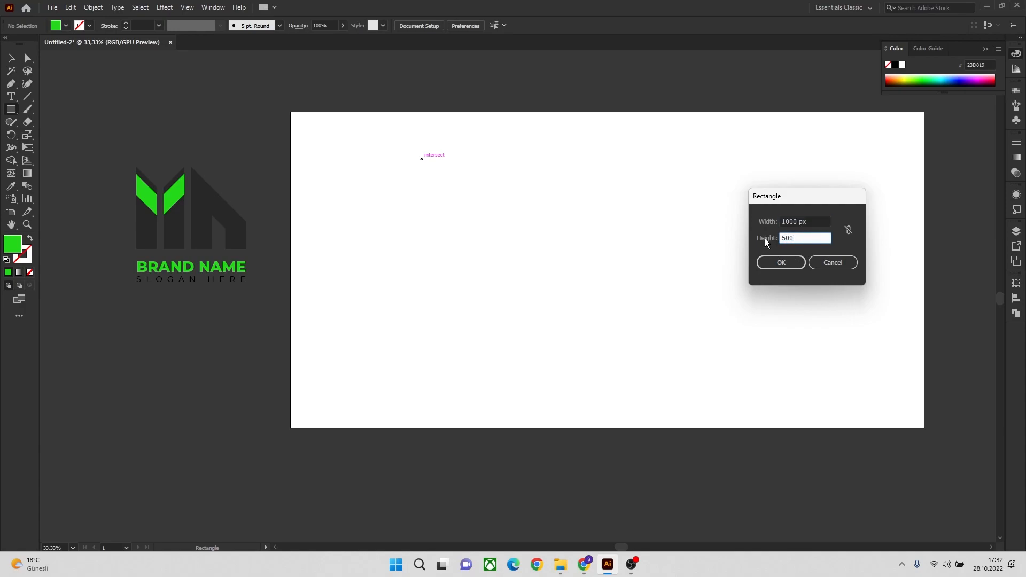
{"action": "left_click", "coordinate": [787, 262]}
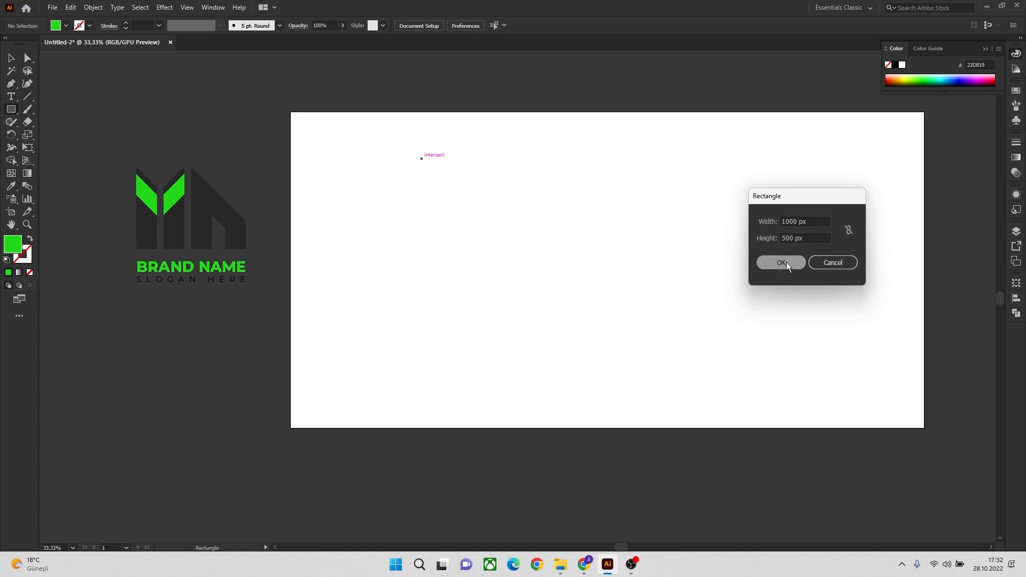
{"action": "left_click", "coordinate": [9, 59]}
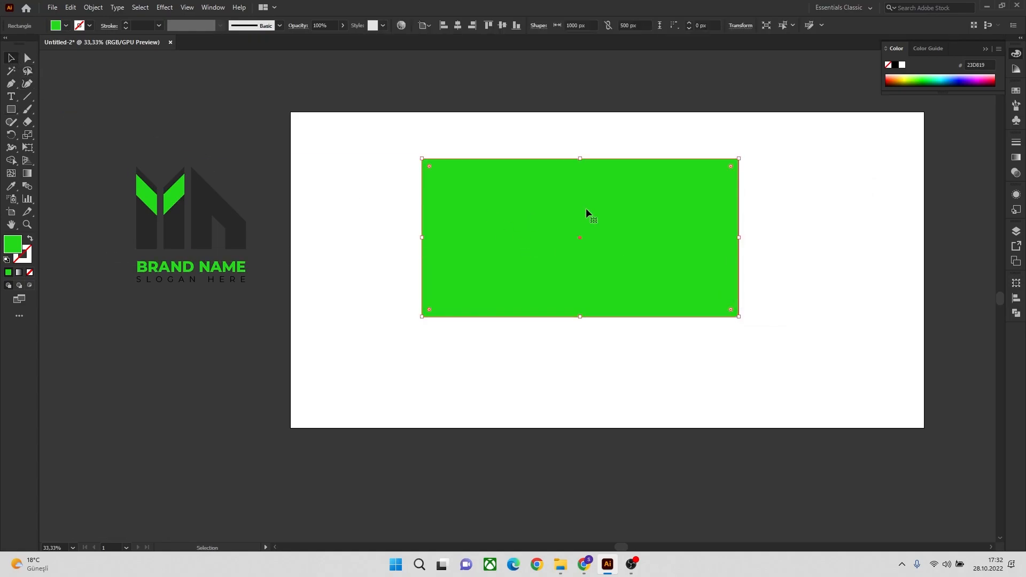
{"action": "left_click_drag", "start_coordinate": [605, 197], "coordinate": [790, 308]}
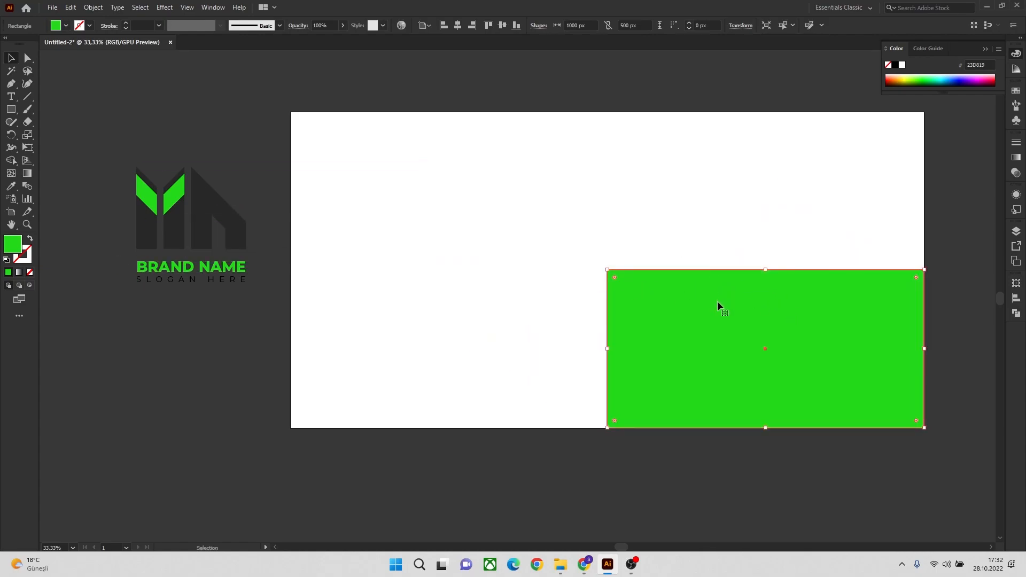
Step: Duplicate the green rectangle into the artboard's lower-left corner and fill the copy with colour 282828
{"action": "key", "text": "a"}
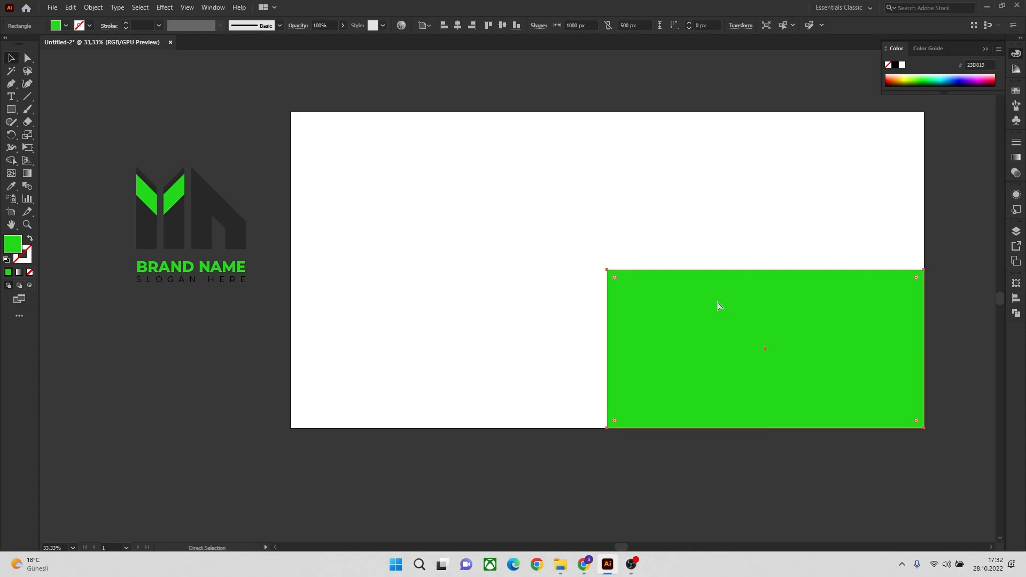
{"action": "left_click_drag", "start_coordinate": [718, 306], "coordinate": [400, 306]}
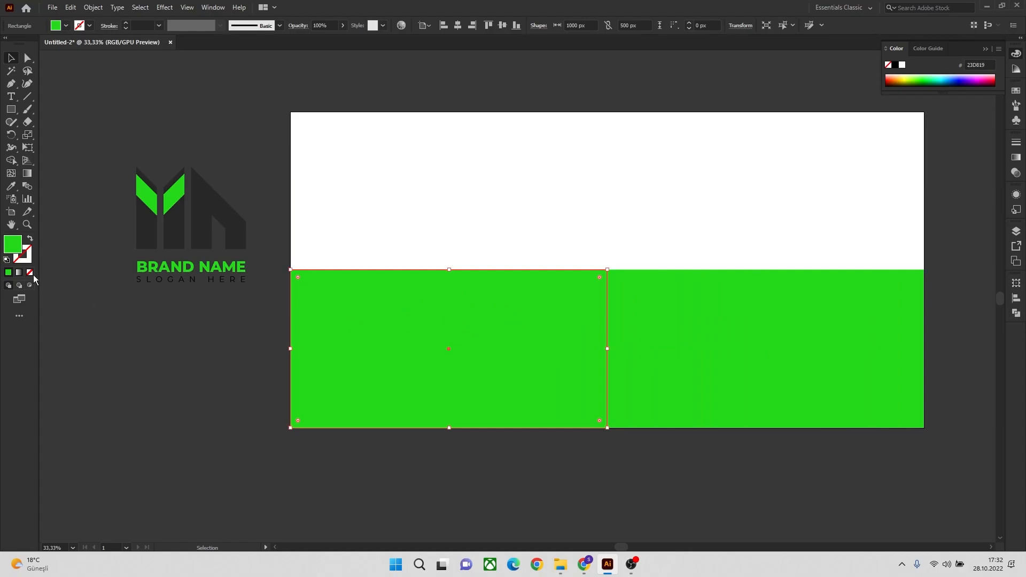
{"action": "double_click", "coordinate": [14, 250]}
{"action": "type", "text": "282828"}
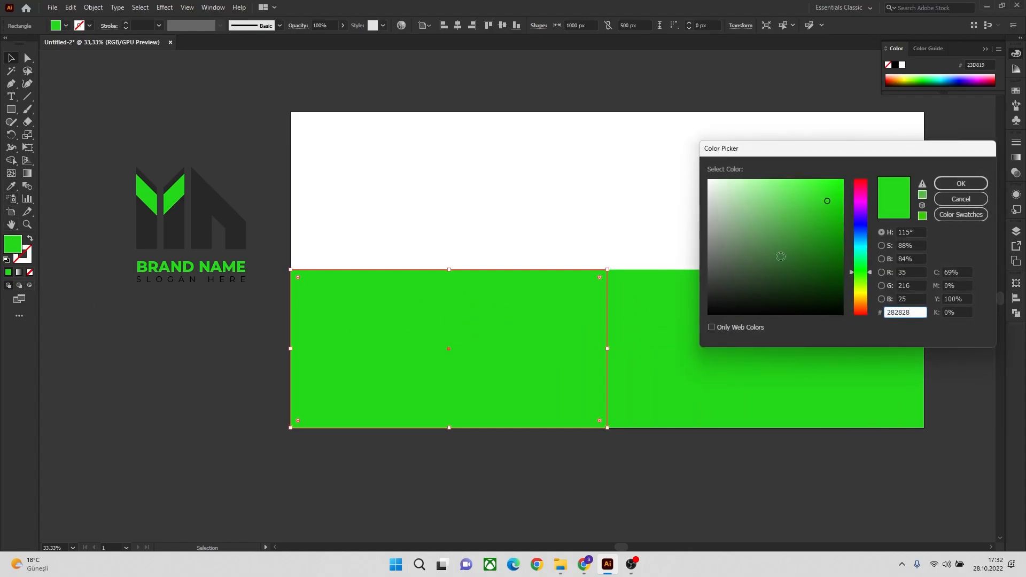
{"action": "left_click", "coordinate": [960, 184]}
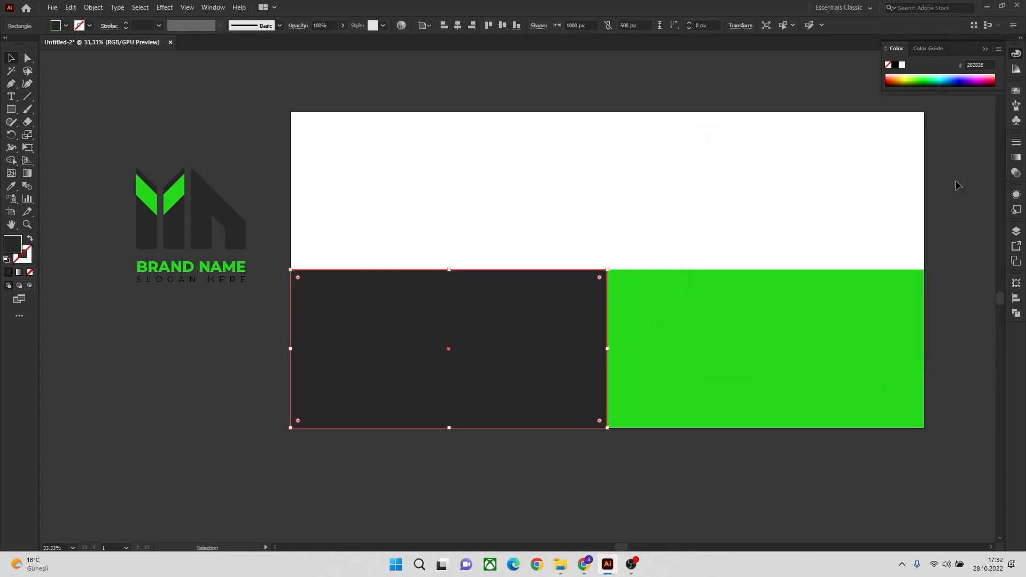
{"action": "left_click", "coordinate": [688, 88]}
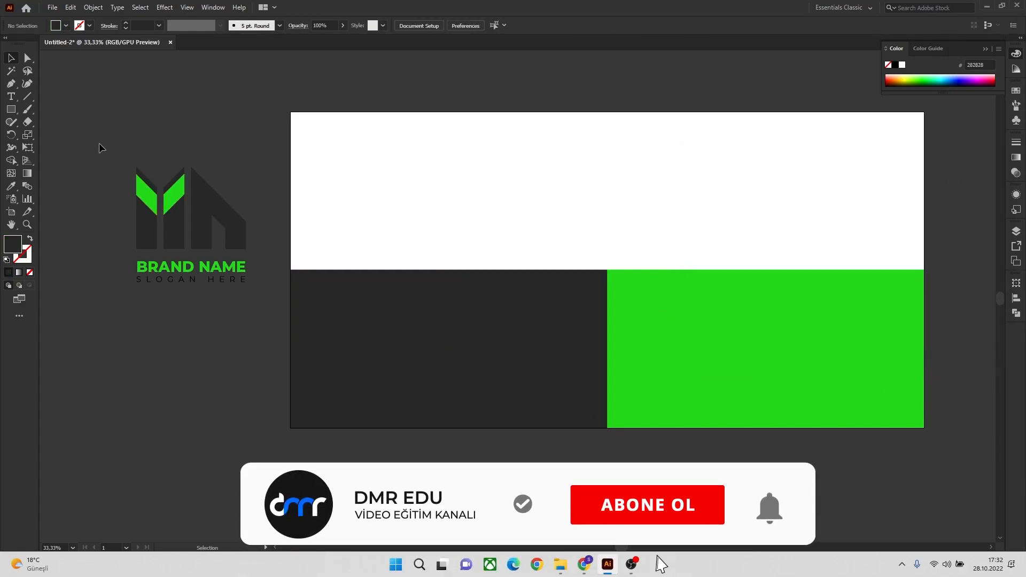
Step: Duplicate the complete logo straight down beneath itself, outside the artboard
{"action": "left_click", "coordinate": [216, 210]}
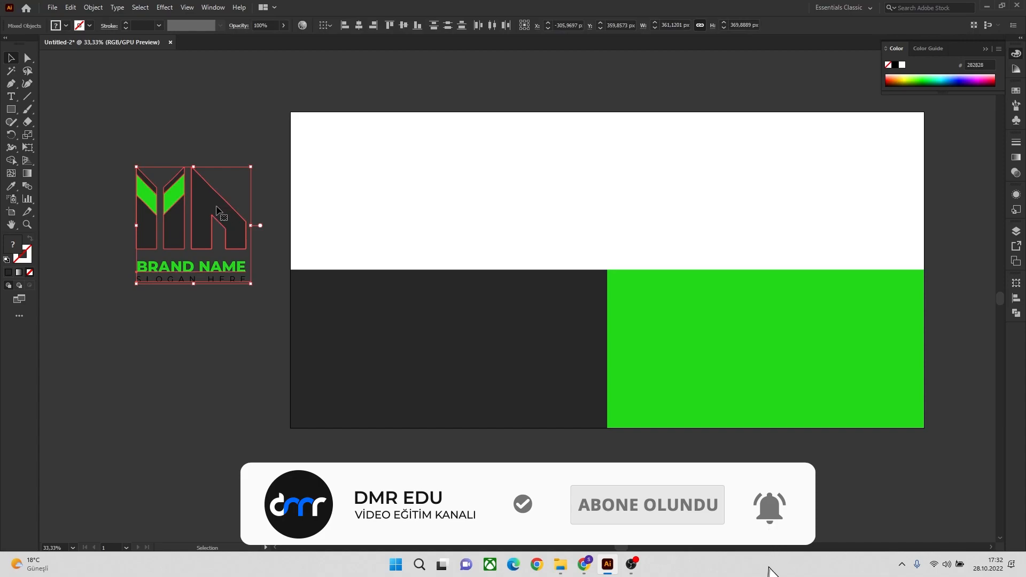
{"action": "left_click_drag", "start_coordinate": [216, 210], "coordinate": [216, 345]}
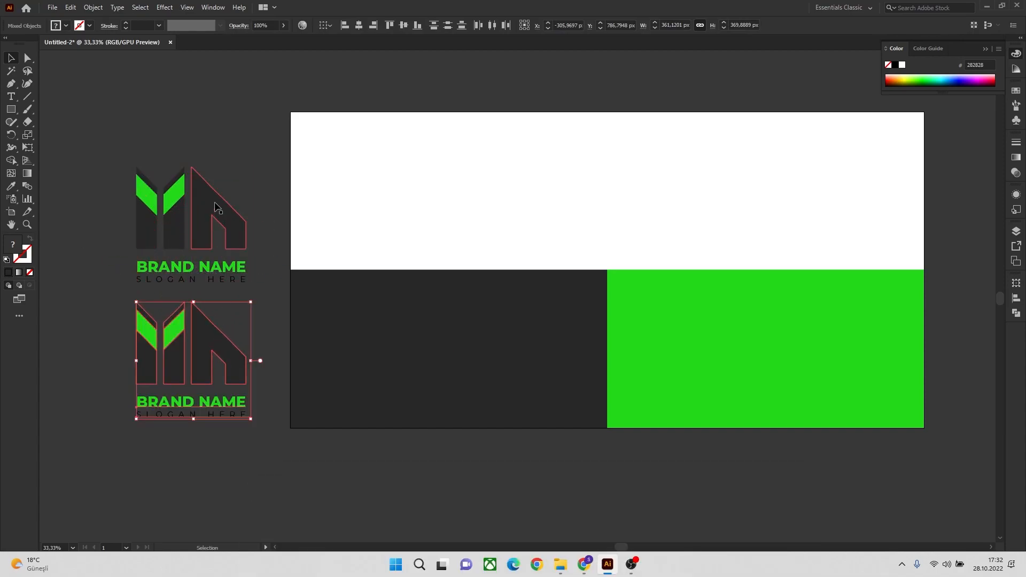
{"action": "left_click", "coordinate": [206, 227]}
{"action": "left_click_drag", "start_coordinate": [179, 222], "coordinate": [427, 196]}
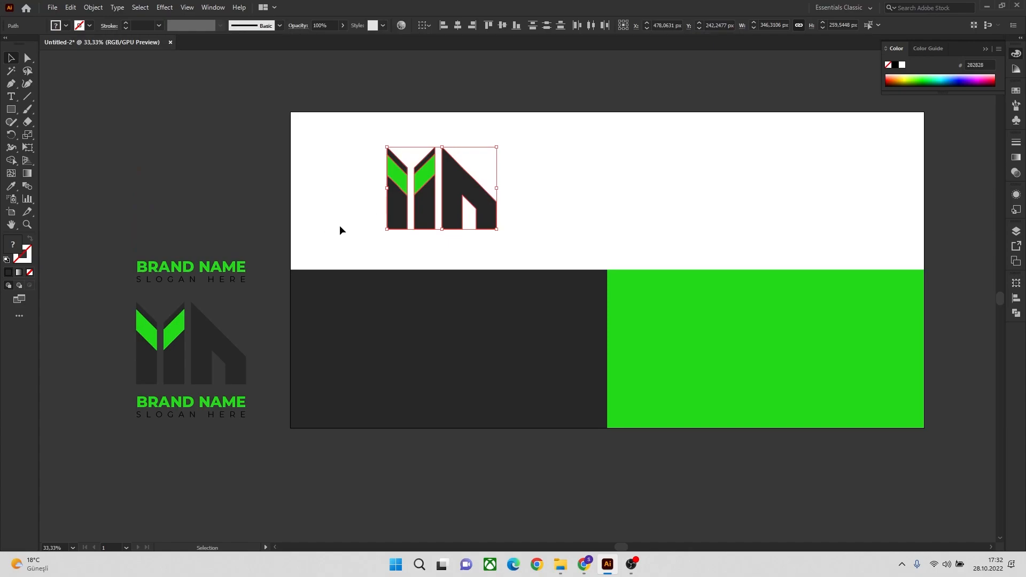
{"action": "key", "text": "ctrl+z"}
Step: Move the upper logo, including its brand name and slogan, onto the white area of the artboard
{"action": "left_click_drag", "start_coordinate": [89, 135], "coordinate": [176, 286]}
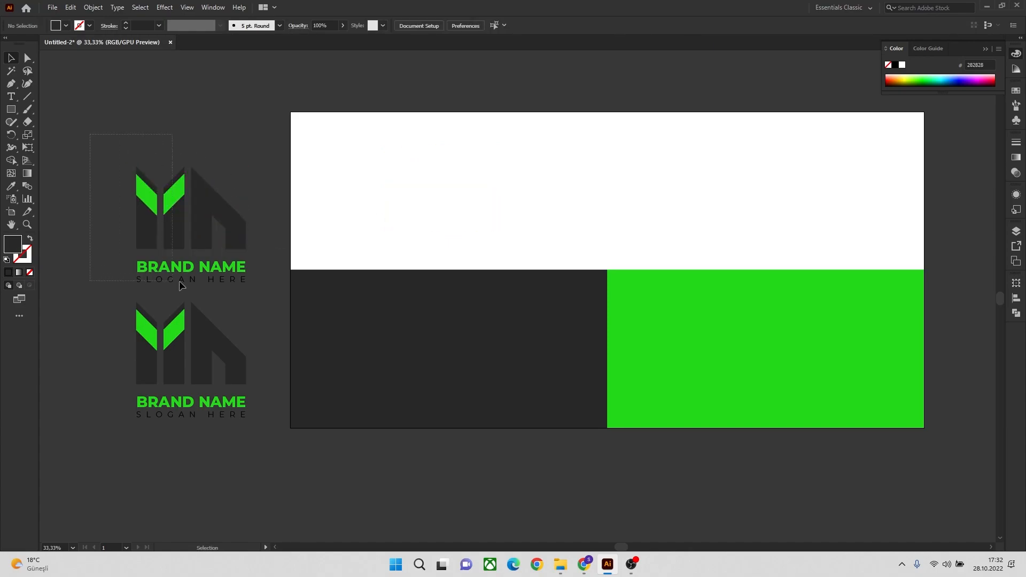
{"action": "left_click_drag", "start_coordinate": [253, 289], "coordinate": [253, 289]}
{"action": "left_click_drag", "start_coordinate": [202, 206], "coordinate": [448, 170]}
{"action": "left_click", "coordinate": [489, 130]}
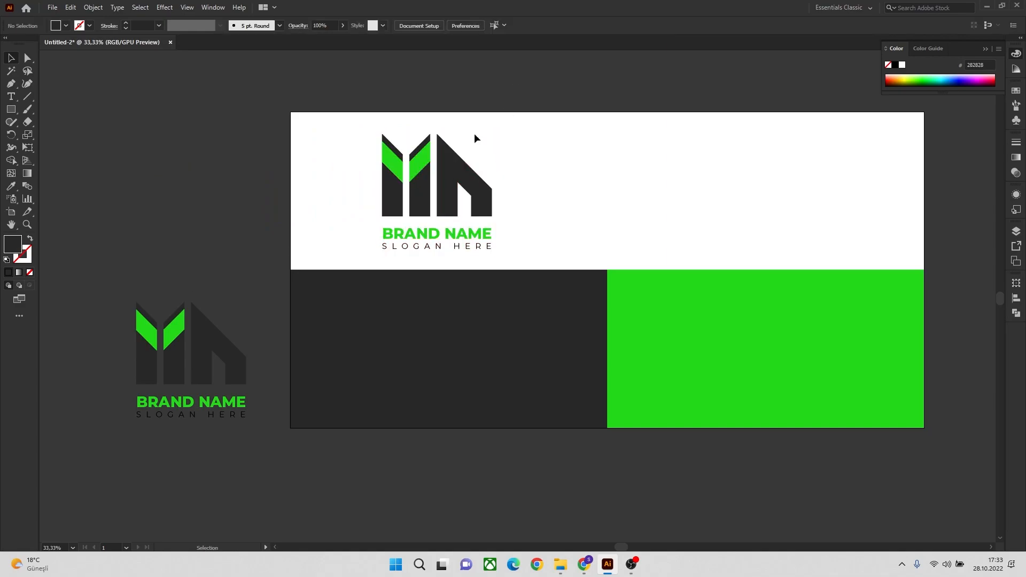
Step: Shift the remaining off-artboard logo upwards and make a second copy of it, stacked vertically
{"action": "left_click_drag", "start_coordinate": [258, 401], "coordinate": [133, 449]}
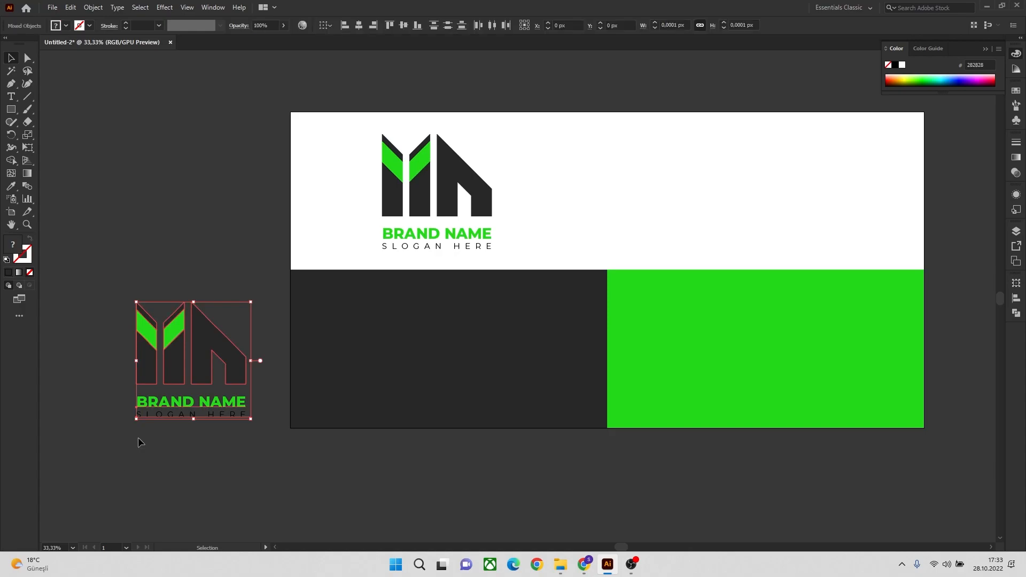
{"action": "left_click_drag", "start_coordinate": [147, 371], "coordinate": [150, 315]}
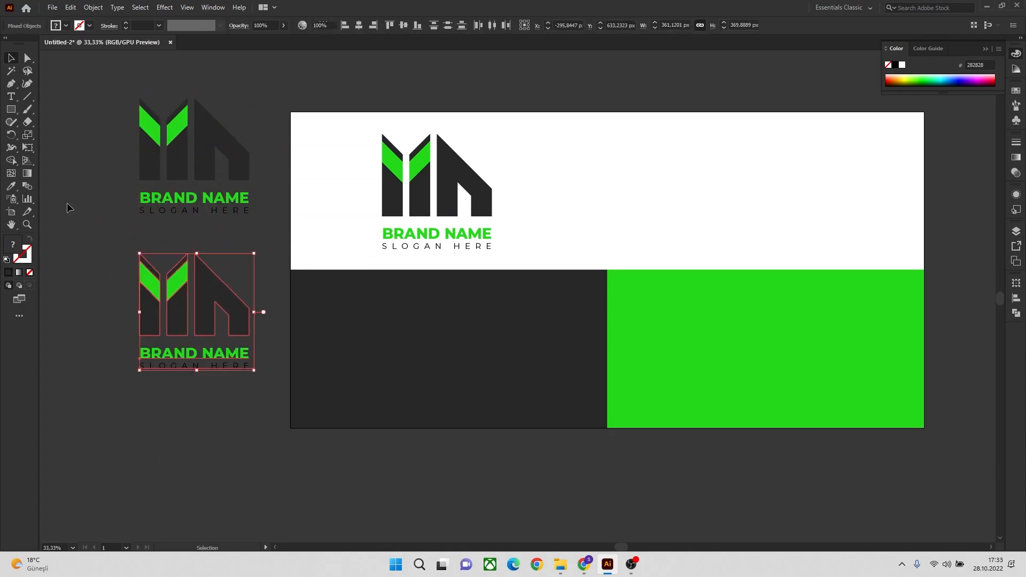
Step: Recolour the two green chevron bands of the upper off-artboard logo with the dark grey 282828 of its bars
{"action": "left_click", "coordinate": [176, 167]}
{"action": "scroll", "coordinate": [178, 170], "scroll_direction": "up", "scroll_amount": 1}
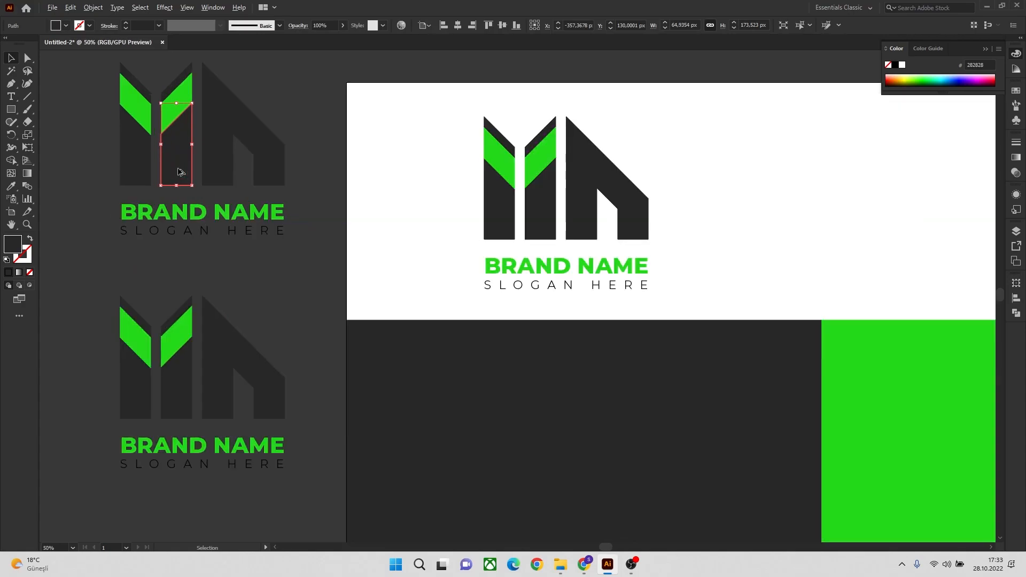
{"action": "left_click_drag", "start_coordinate": [245, 105], "coordinate": [297, 150]}
{"action": "left_click", "coordinate": [235, 144]}
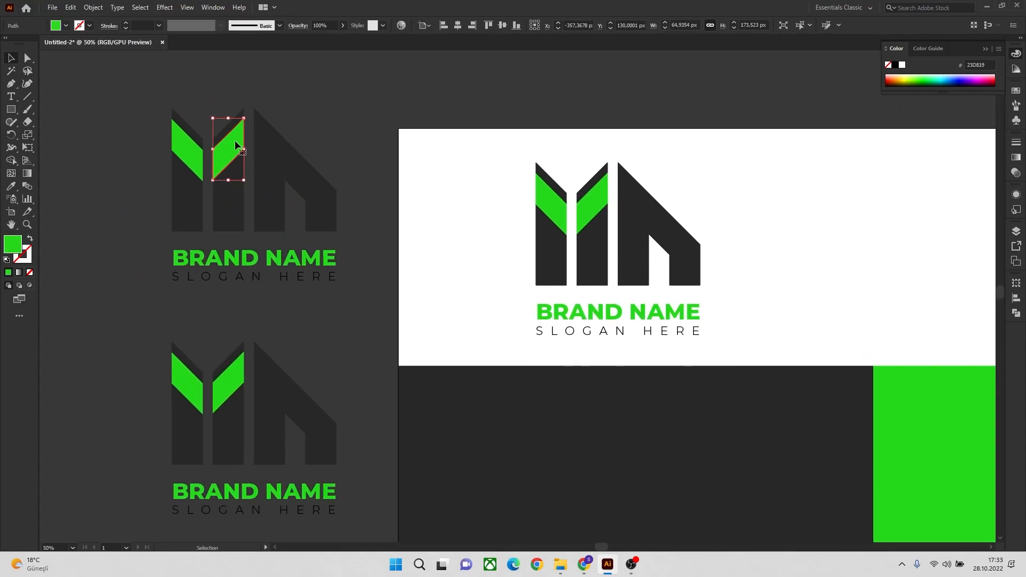
{"action": "left_click", "coordinate": [191, 151], "text": "shift"}
{"action": "left_click", "coordinate": [14, 185]}
{"action": "left_click", "coordinate": [190, 216]}
{"action": "key", "text": "v"}
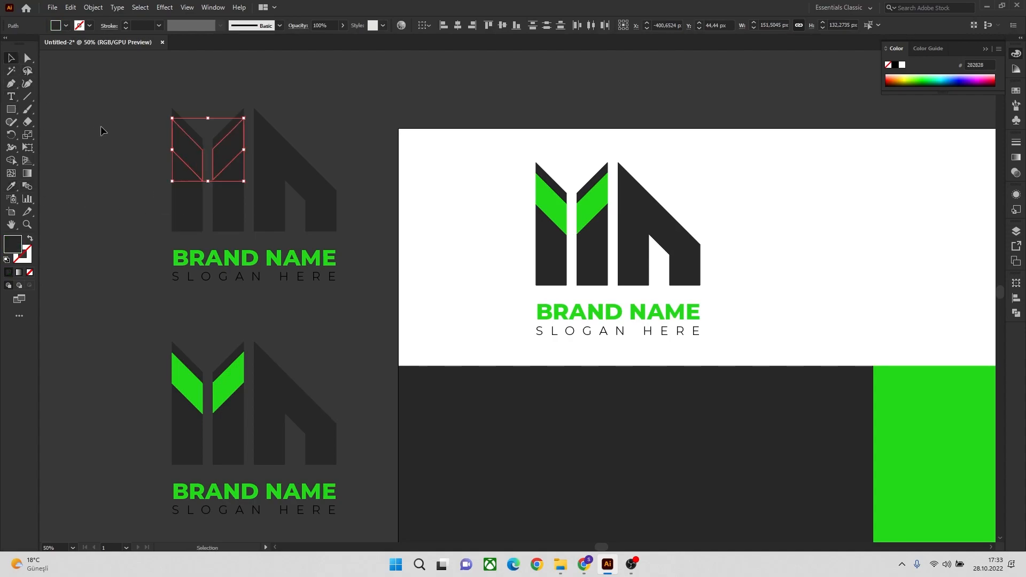
{"action": "left_click", "coordinate": [102, 131]}
Step: Recolour the upper copy's bar bases, bar tips and slanted right-hand shape with the brand name's green
{"action": "left_click", "coordinate": [228, 214]}
{"action": "left_click", "coordinate": [190, 213], "text": "shift"}
{"action": "left_click", "coordinate": [180, 127], "text": "shift"}
{"action": "left_click", "coordinate": [230, 130], "text": "shift"}
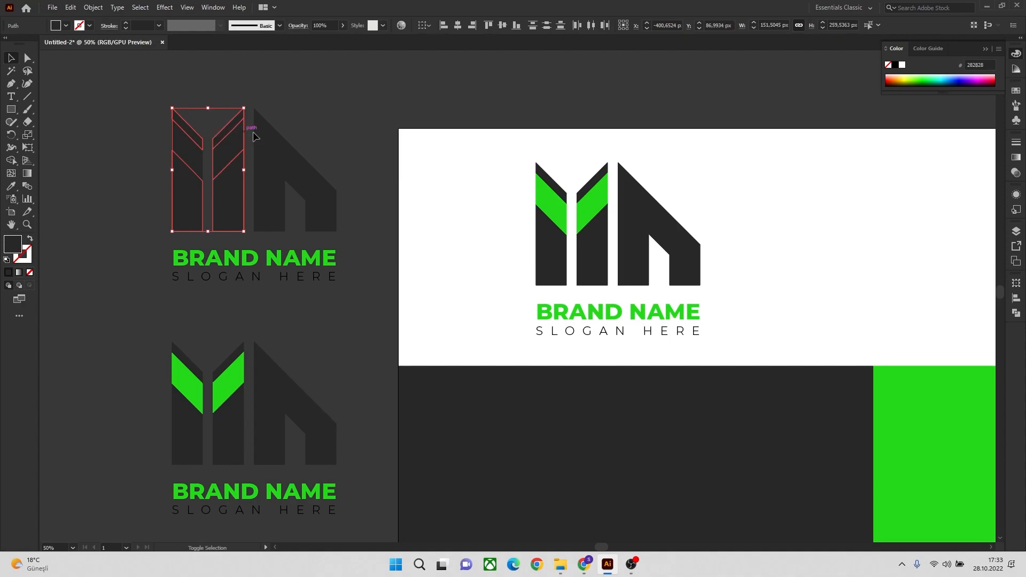
{"action": "left_click", "coordinate": [273, 139], "text": "shift"}
{"action": "left_click", "coordinate": [11, 187]}
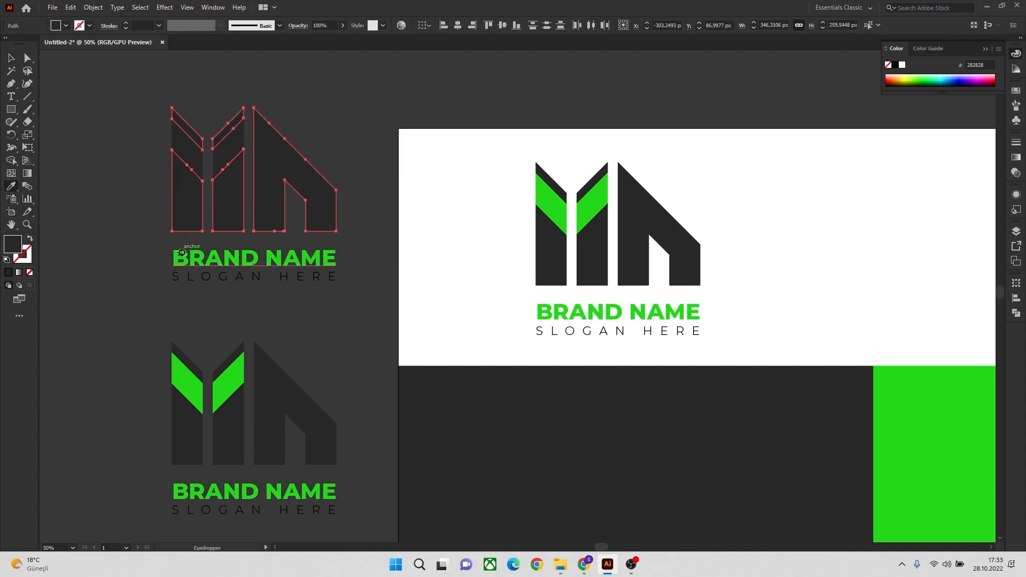
{"action": "left_click", "coordinate": [177, 255]}
{"action": "left_click", "coordinate": [11, 57]}
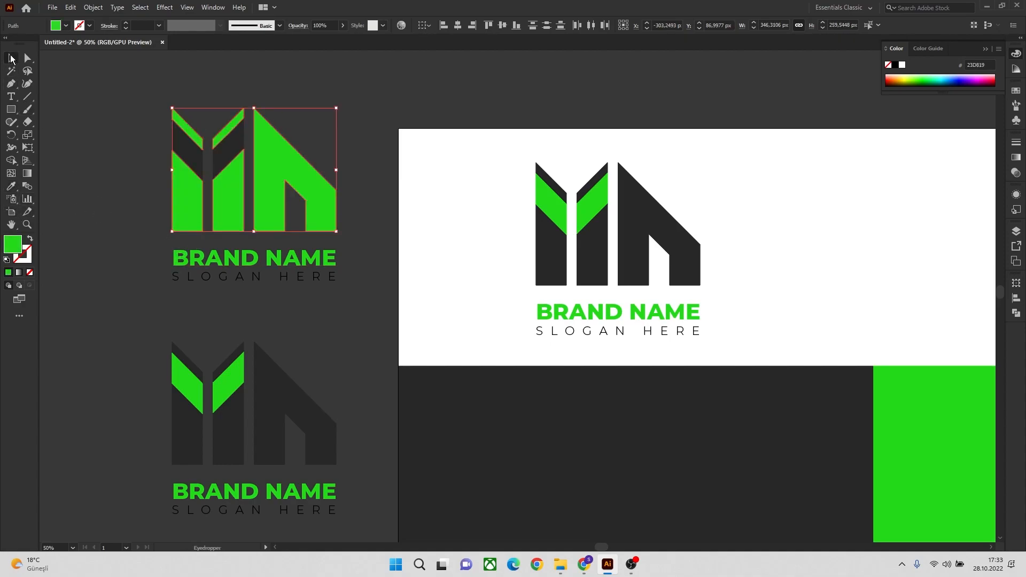
{"action": "left_click", "coordinate": [94, 134]}
Step: Recolour the slanted right-hand shape of the upper copy with the chevrons' dark grey
{"action": "left_click", "coordinate": [319, 211]}
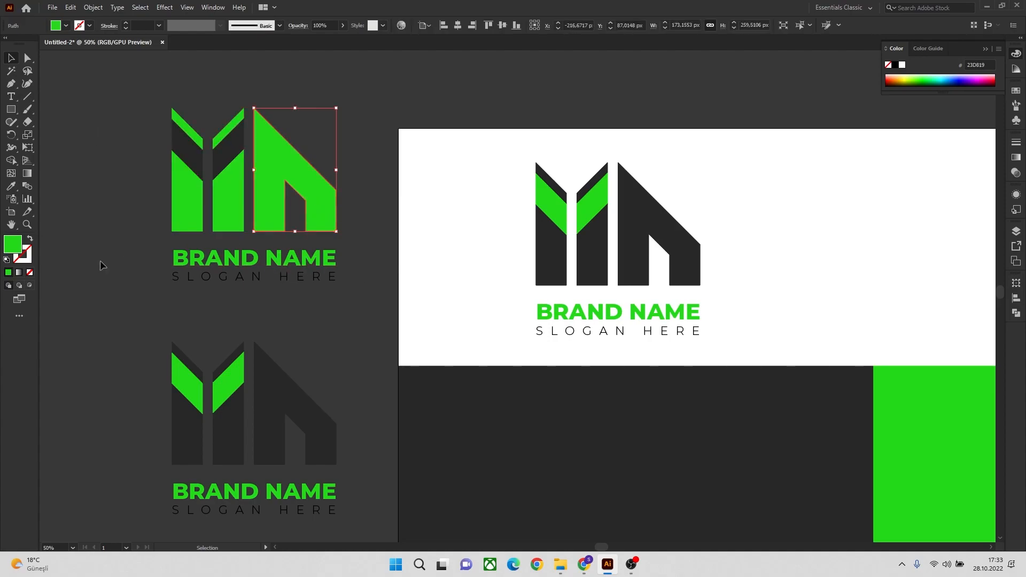
{"action": "left_click", "coordinate": [12, 187]}
{"action": "left_click", "coordinate": [229, 157]}
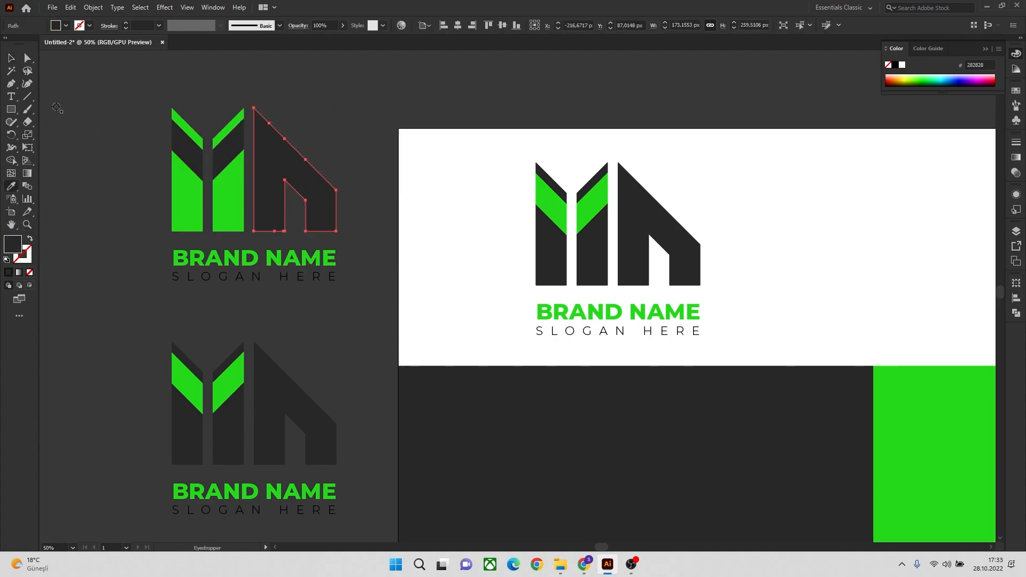
{"action": "left_click", "coordinate": [8, 58]}
{"action": "left_click", "coordinate": [110, 155]}
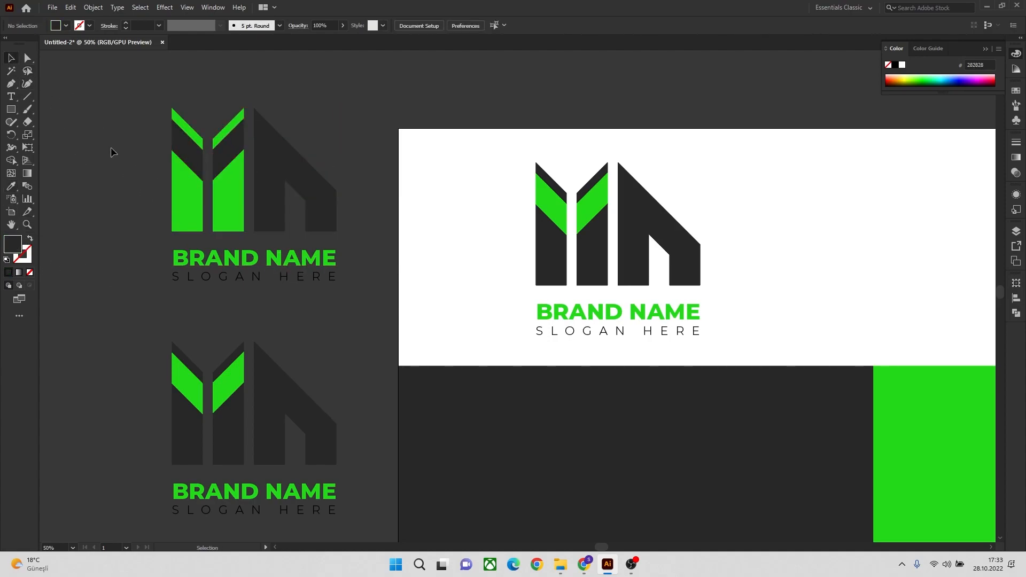
Step: Recolour the upper copy's brand name with the mark's dark grey and its slogan with the bars' green
{"action": "left_click", "coordinate": [257, 260]}
{"action": "left_click", "coordinate": [12, 186]}
{"action": "left_click", "coordinate": [208, 191]}
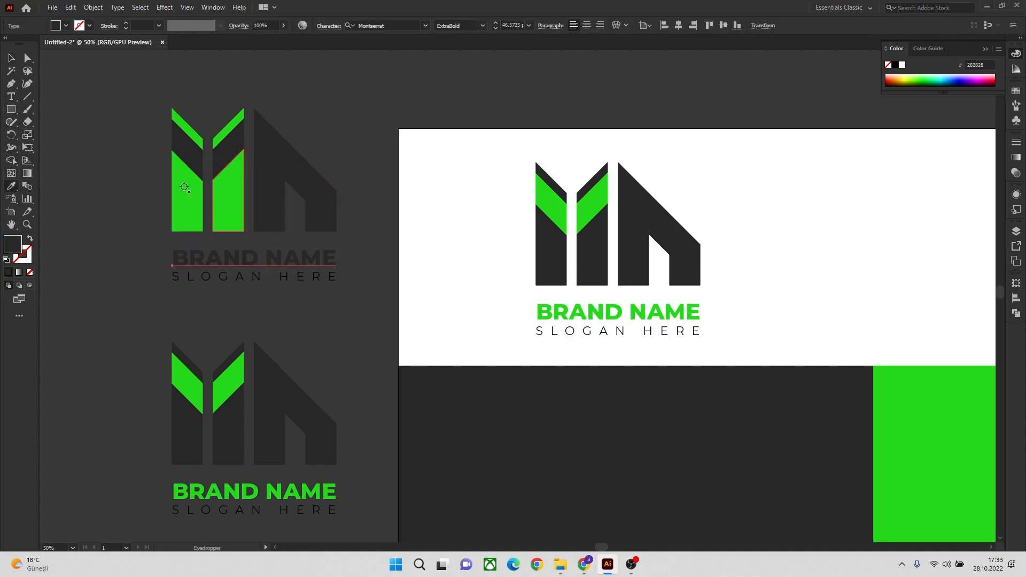
{"action": "left_click", "coordinate": [8, 58]}
{"action": "left_click", "coordinate": [199, 277]}
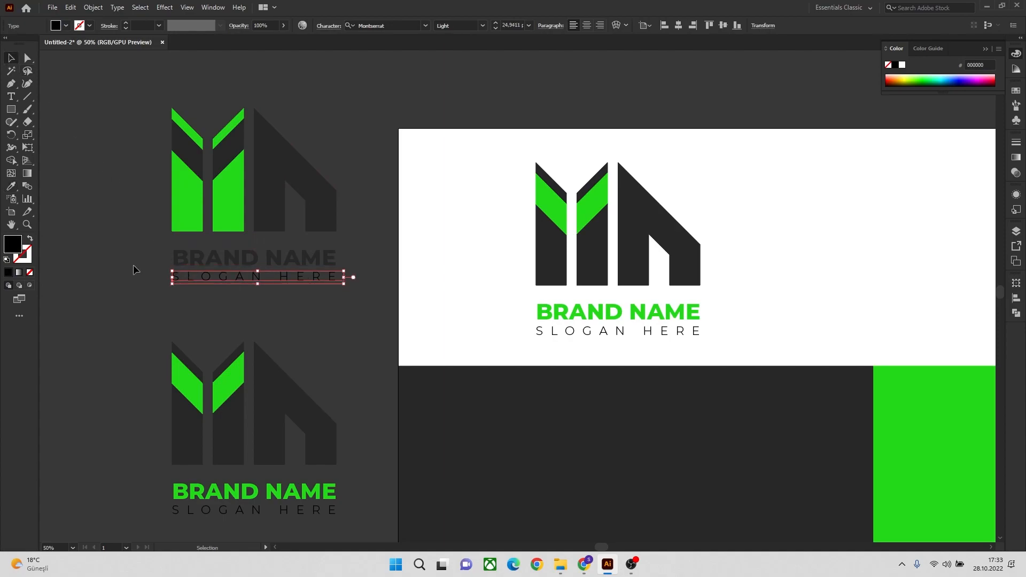
{"action": "left_click", "coordinate": [12, 187]}
{"action": "left_click", "coordinate": [188, 193]}
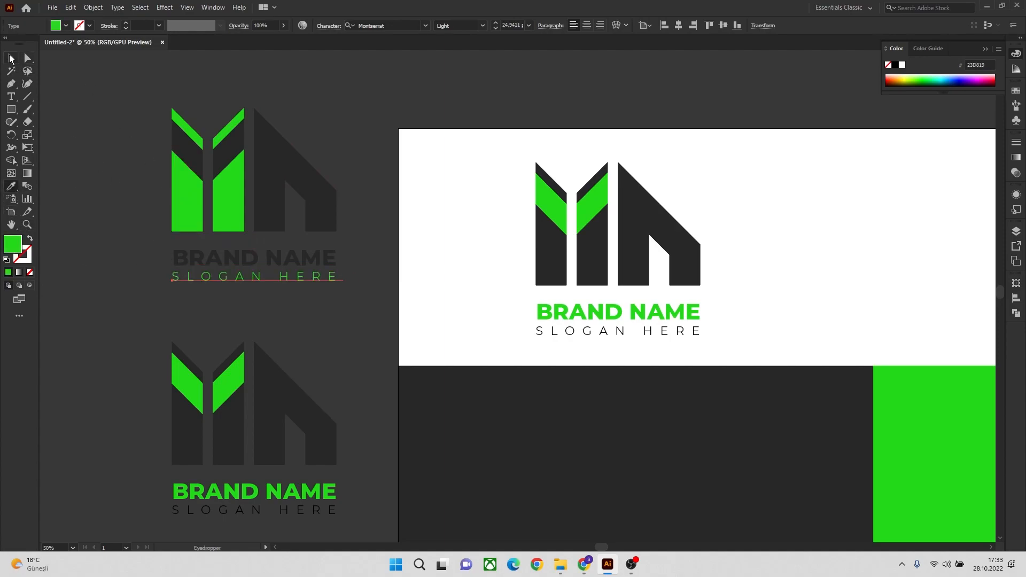
{"action": "left_click", "coordinate": [10, 57]}
Step: Select all parts of the recoloured upper logo copy and group them
{"action": "left_click", "coordinate": [103, 94]}
{"action": "left_click_drag", "start_coordinate": [362, 313], "coordinate": [362, 313]}
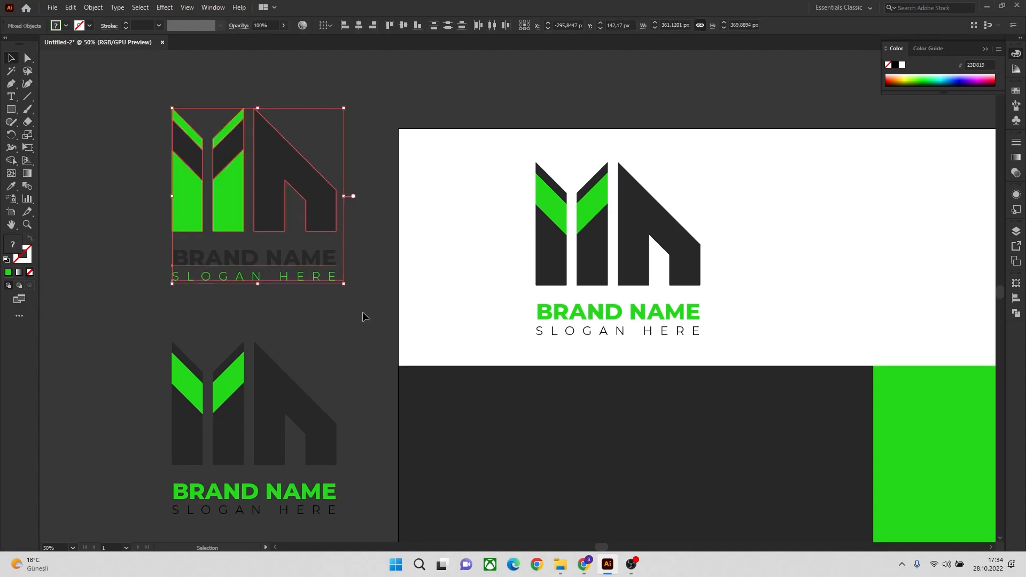
{"action": "scroll", "coordinate": [401, 325], "scroll_direction": "down", "scroll_amount": 2}
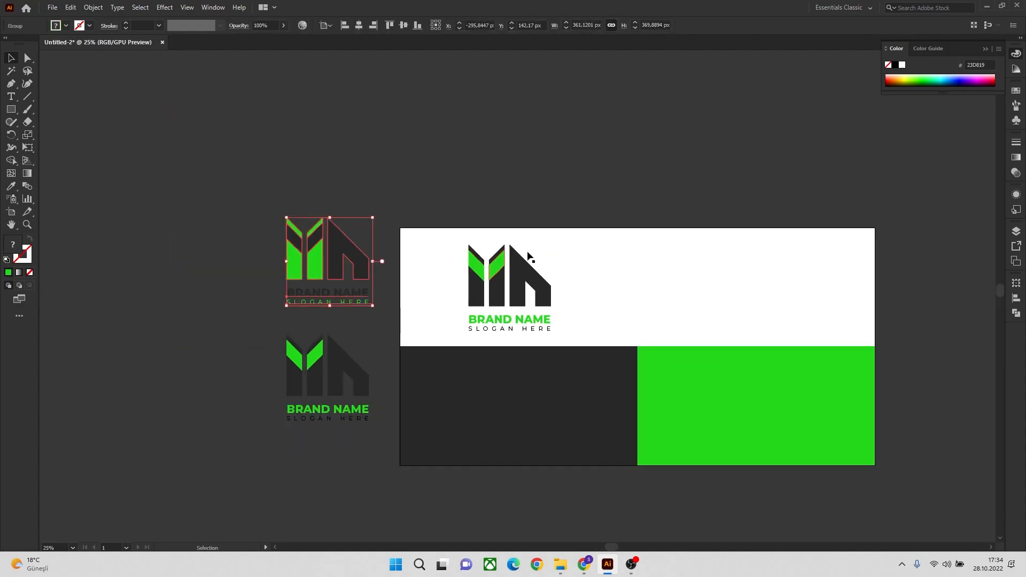
Step: Move the grouped green-bar logo copy onto the right half of the white background
{"action": "left_click_drag", "start_coordinate": [541, 191], "coordinate": [461, 158]}
{"action": "left_click_drag", "start_coordinate": [295, 221], "coordinate": [700, 239]}
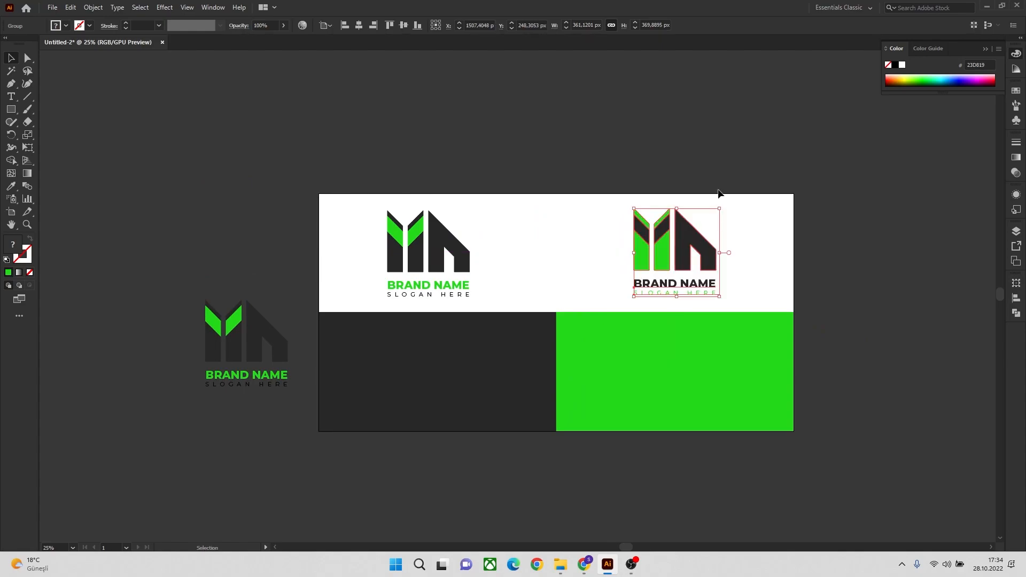
{"action": "left_click", "coordinate": [721, 174]}
Step: Recolour the bar bases and bar tips of the remaining off-artboard logo copy with the white of the background
{"action": "left_click_drag", "start_coordinate": [442, 181], "coordinate": [424, 132]}
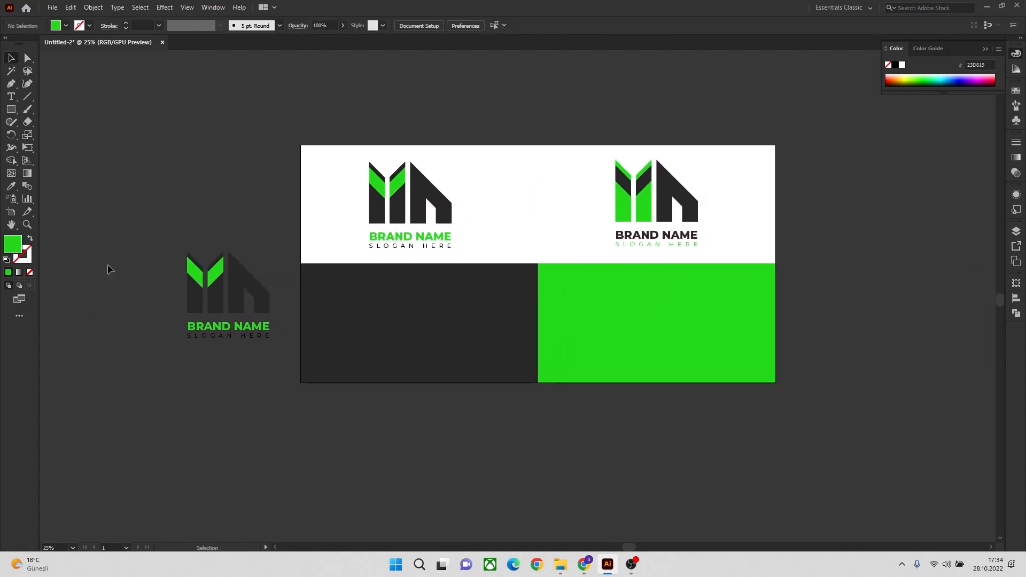
{"action": "left_click_drag", "start_coordinate": [246, 374], "coordinate": [277, 374]}
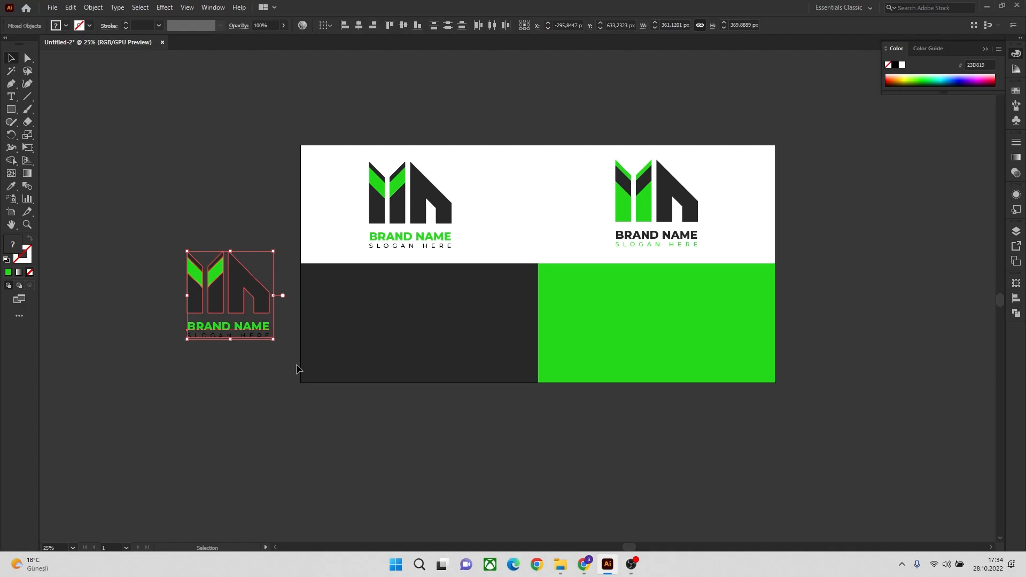
{"action": "scroll", "coordinate": [287, 373], "scroll_direction": "up", "scroll_amount": 1}
{"action": "key", "text": "space"}
{"action": "left_click_drag", "start_coordinate": [232, 171], "coordinate": [296, 188]}
{"action": "left_click", "coordinate": [262, 406]}
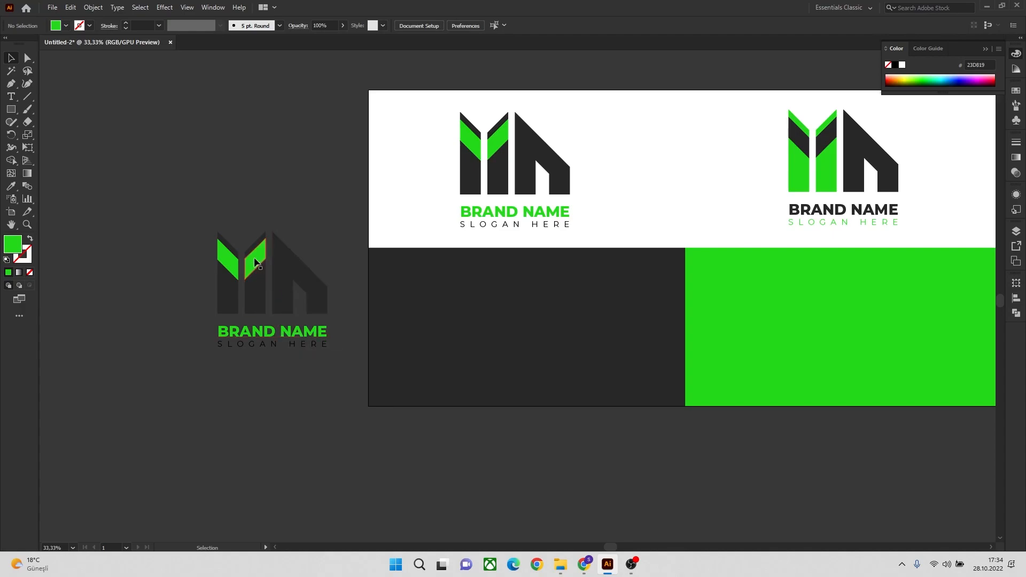
{"action": "left_click", "coordinate": [255, 262]}
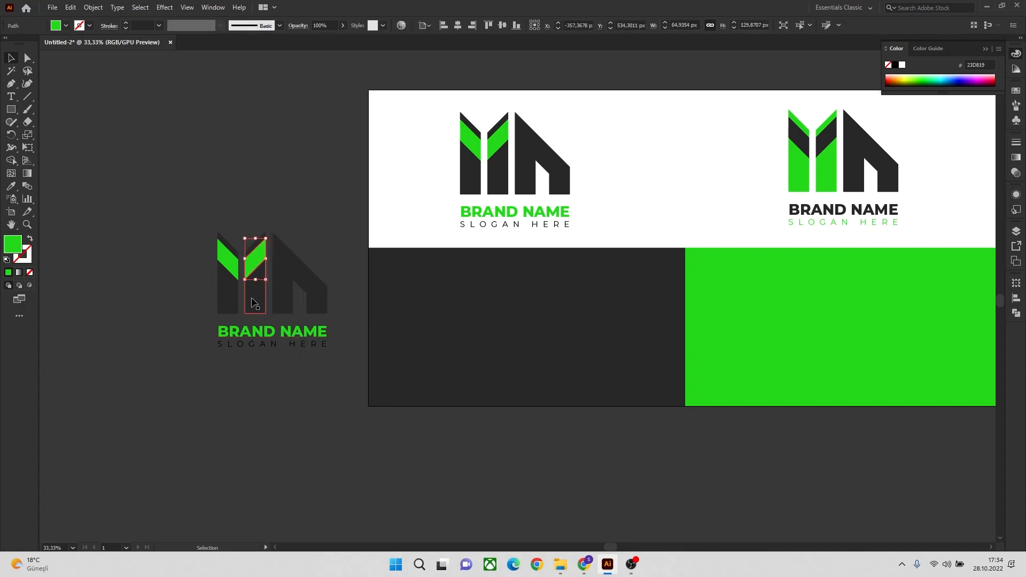
{"action": "left_click", "coordinate": [256, 303]}
{"action": "left_click", "coordinate": [226, 303], "text": "shift"}
{"action": "left_click", "coordinate": [230, 261], "text": "shift"}
{"action": "left_click", "coordinate": [257, 247], "text": "shift"}
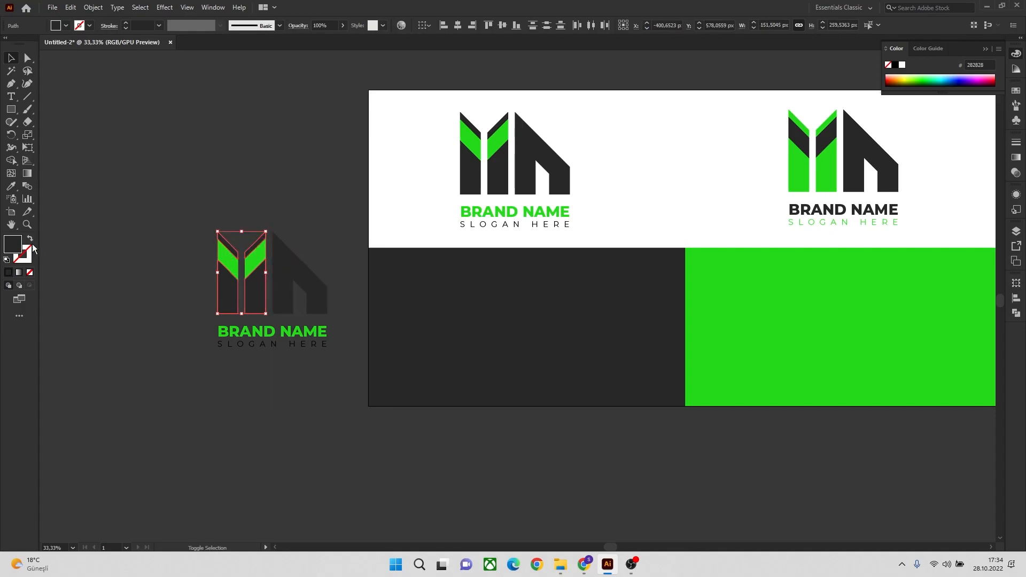
{"action": "left_click", "coordinate": [10, 187]}
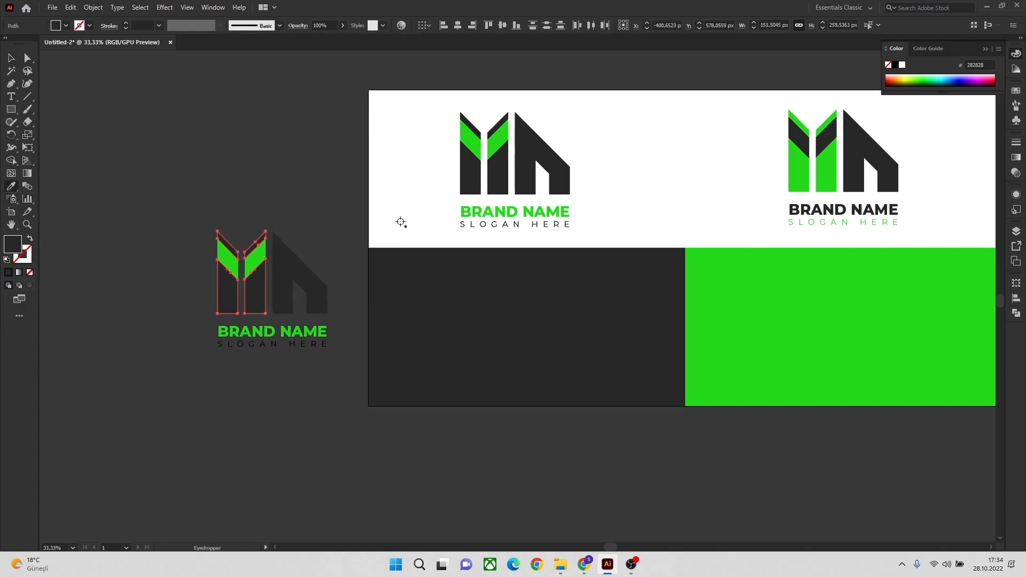
{"action": "left_click", "coordinate": [393, 224]}
{"action": "left_click", "coordinate": [10, 56]}
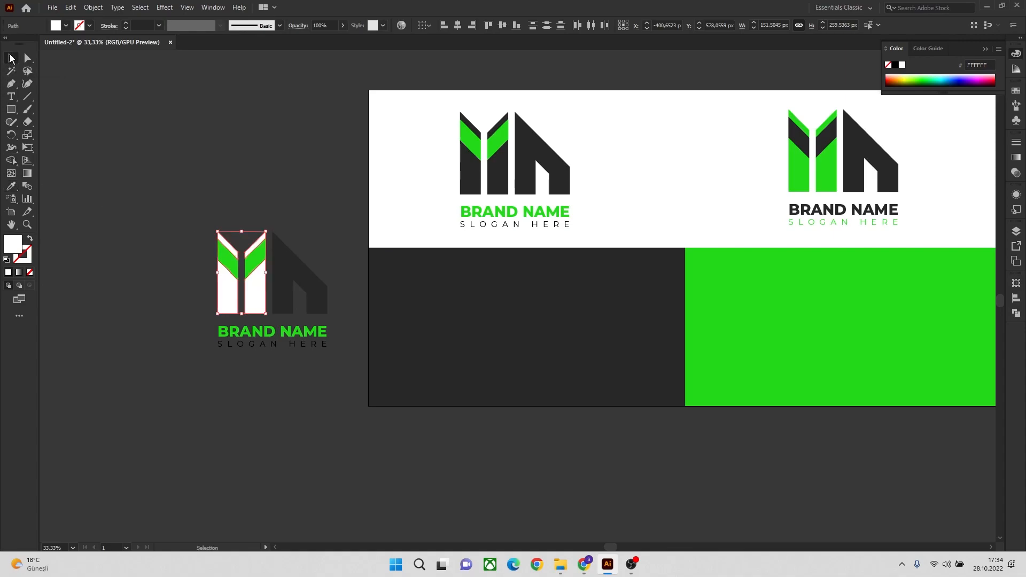
Step: Recolour the off-artboard copy's slanted right-hand shape with the bars' white
{"action": "left_click", "coordinate": [284, 256]}
{"action": "left_click", "coordinate": [11, 187]}
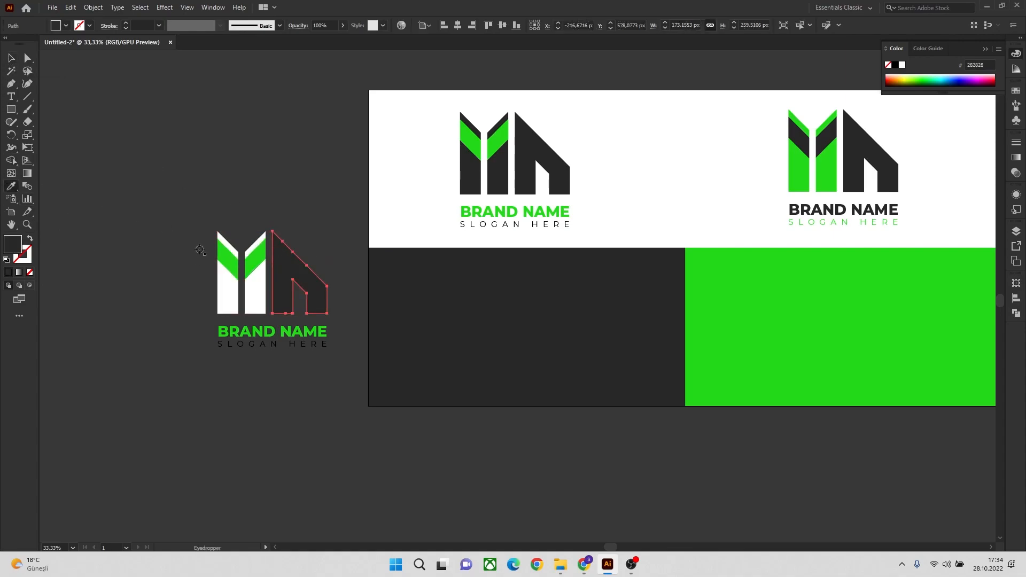
{"action": "left_click", "coordinate": [250, 291]}
{"action": "left_click", "coordinate": [11, 58]}
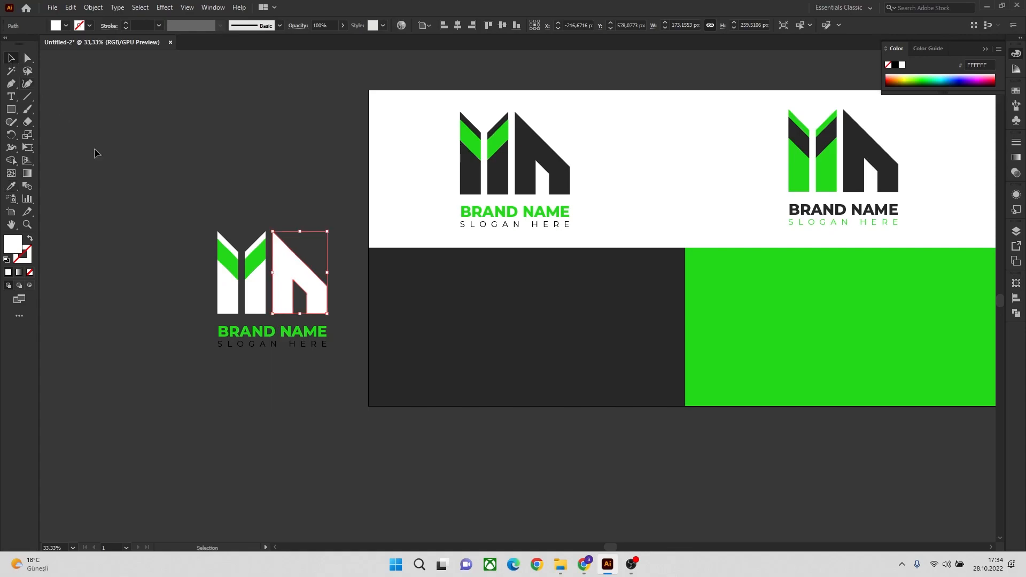
{"action": "left_click", "coordinate": [150, 251]}
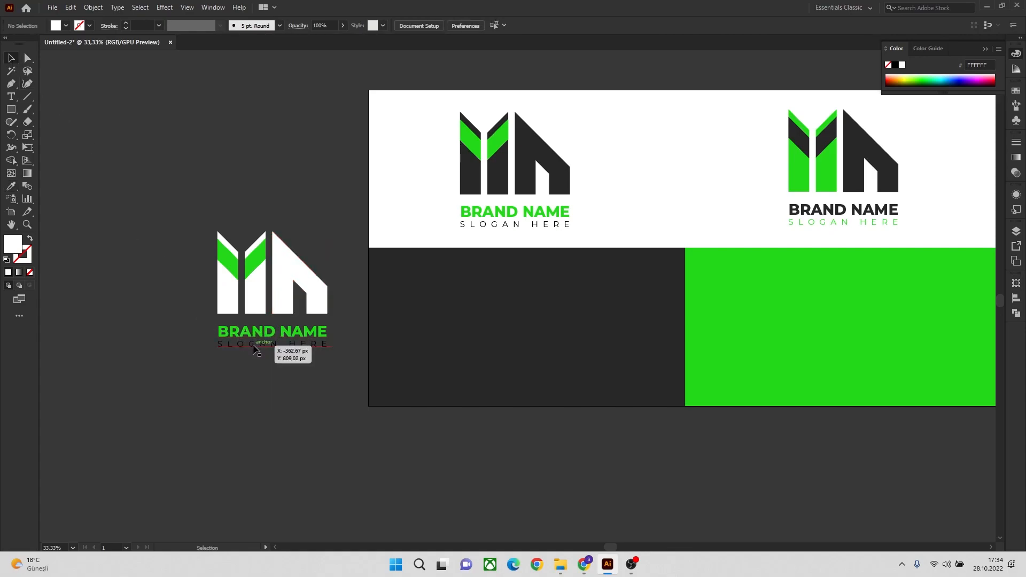
Step: Recolour the off-artboard copy's slogan with the bars' white
{"action": "left_click", "coordinate": [262, 346]}
{"action": "left_click", "coordinate": [11, 187]}
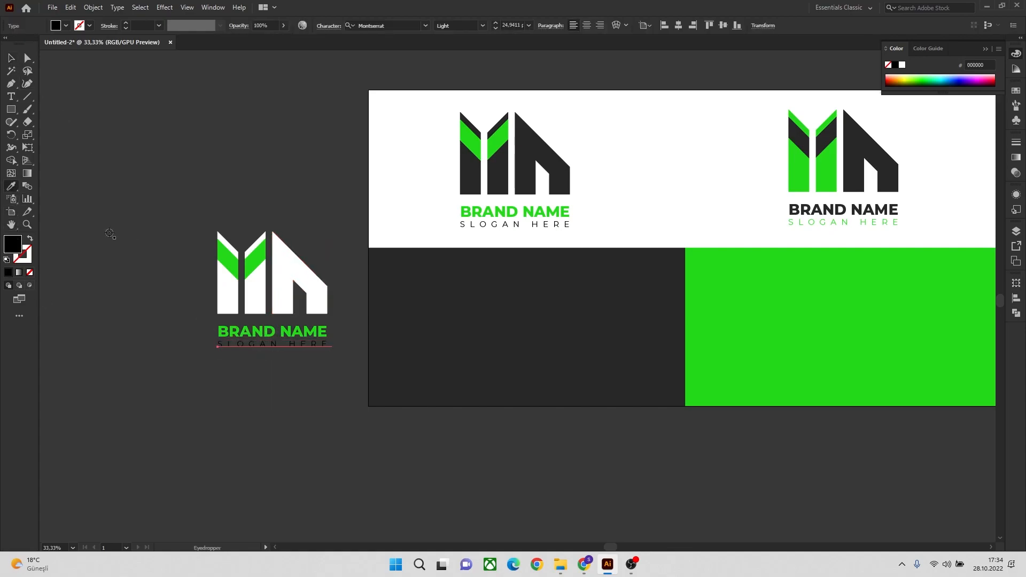
{"action": "left_click", "coordinate": [253, 289]}
{"action": "left_click", "coordinate": [11, 58]}
Step: Duplicate the white and green logo onto the dark rectangle, below the logo on the white background
{"action": "left_click_drag", "start_coordinate": [150, 182], "coordinate": [351, 408]}
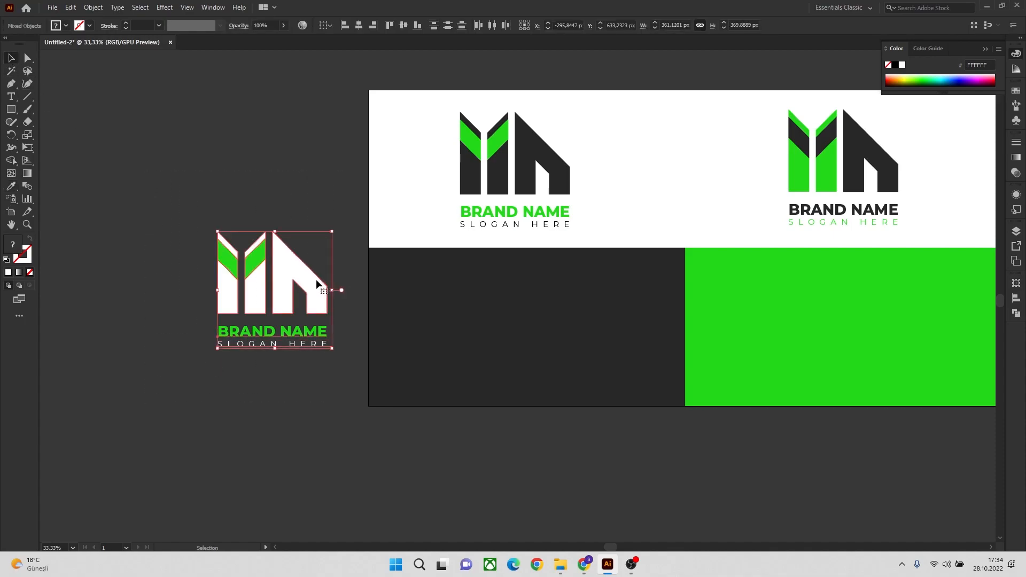
{"action": "left_click_drag", "start_coordinate": [317, 286], "coordinate": [525, 314]}
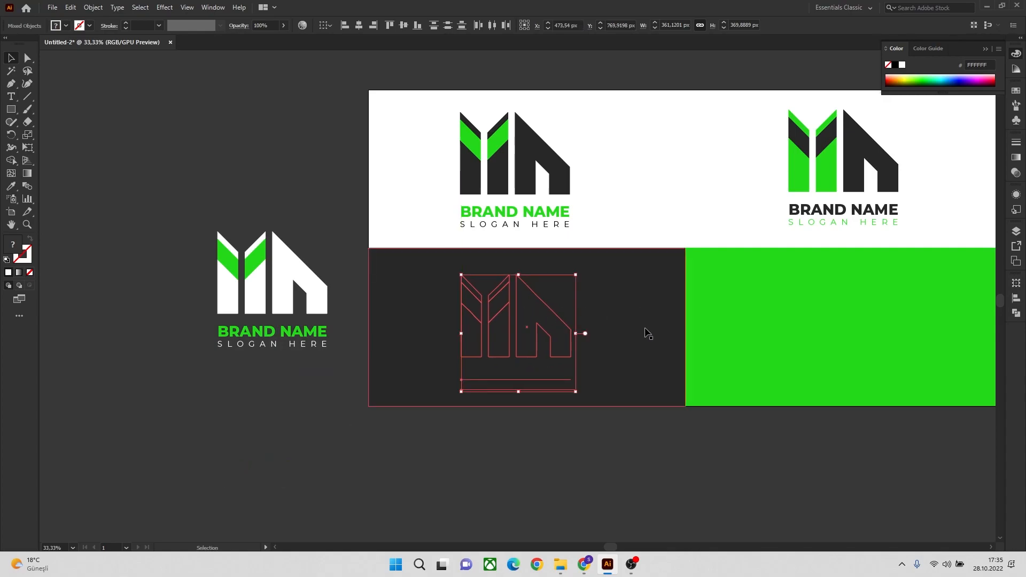
{"action": "left_click", "coordinate": [619, 461]}
Step: Send the dark background rectangle to the back, behind the logo placed on it
{"action": "left_click", "coordinate": [410, 293]}
{"action": "right_click", "coordinate": [408, 292]}
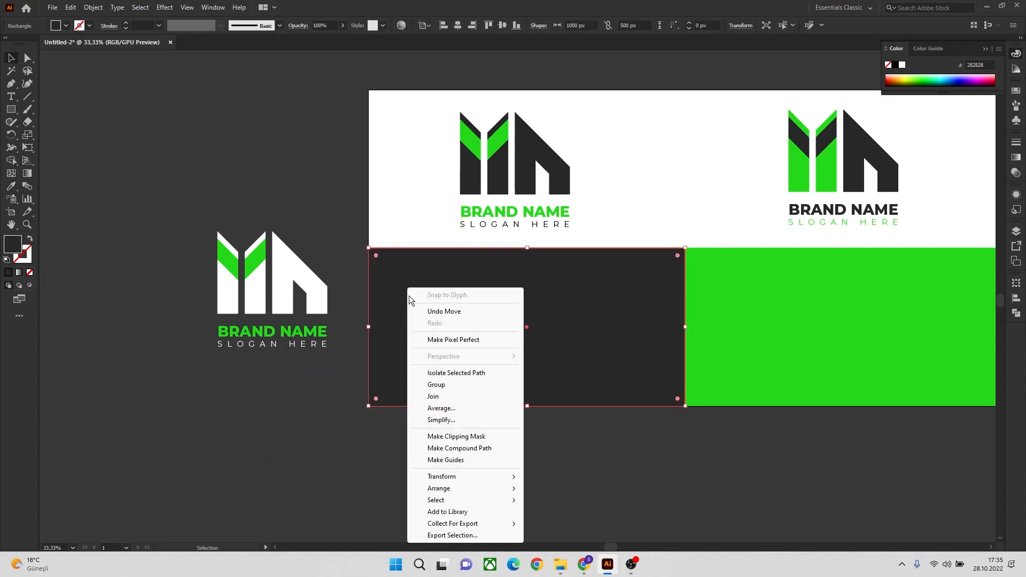
{"action": "mouse_move", "coordinate": [477, 488]}
{"action": "left_click", "coordinate": [570, 522]}
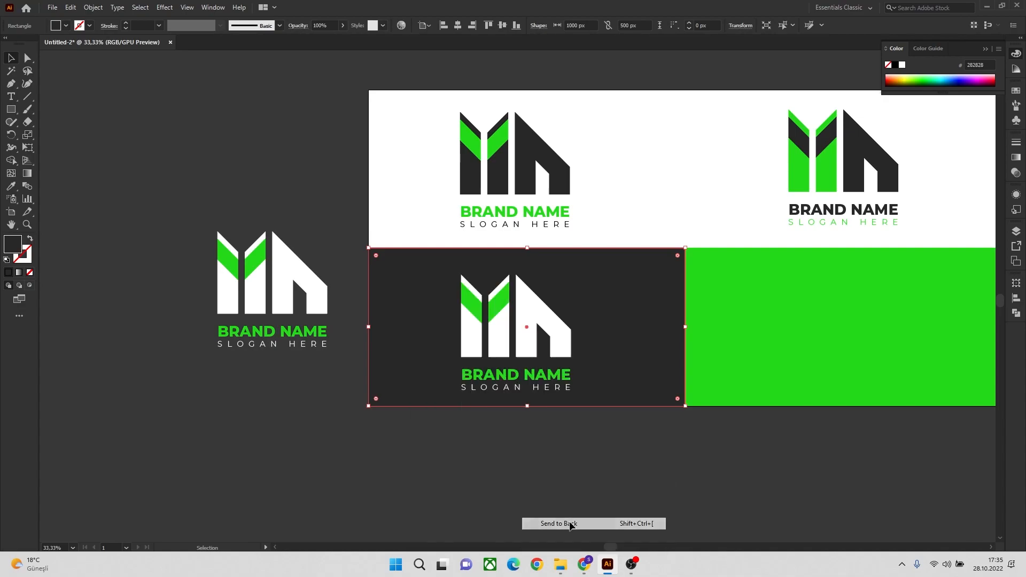
{"action": "left_click", "coordinate": [684, 437]}
Step: Recolour the off-artboard copy's bar bases and bar tips with the dark grey of the upper-left logo
{"action": "left_click_drag", "start_coordinate": [779, 431], "coordinate": [732, 407]}
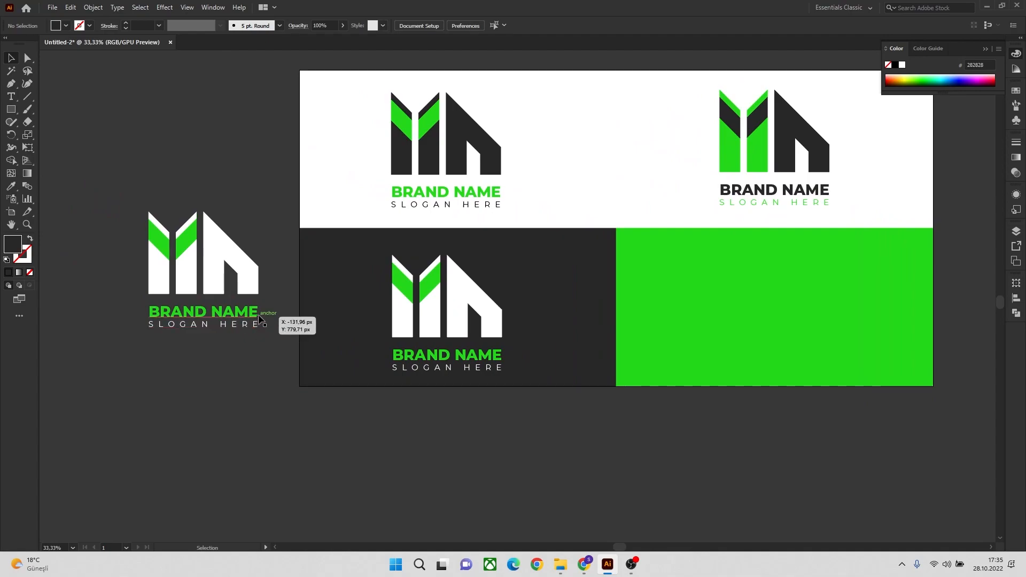
{"action": "left_click", "coordinate": [185, 228]}
{"action": "left_click", "coordinate": [160, 274], "text": "shift"}
{"action": "left_click", "coordinate": [187, 279], "text": "shift"}
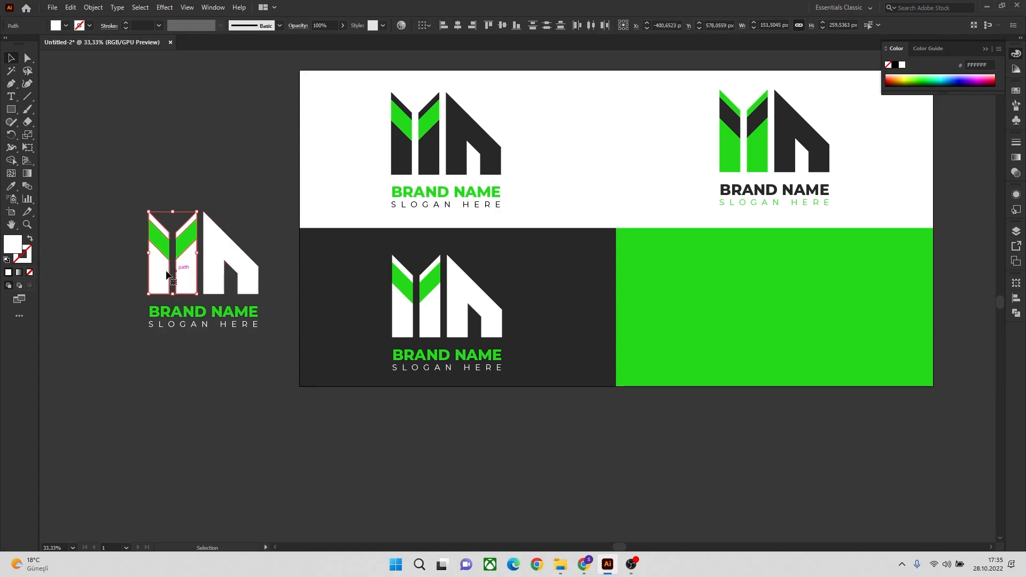
{"action": "left_click", "coordinate": [11, 186]}
{"action": "left_click", "coordinate": [399, 160]}
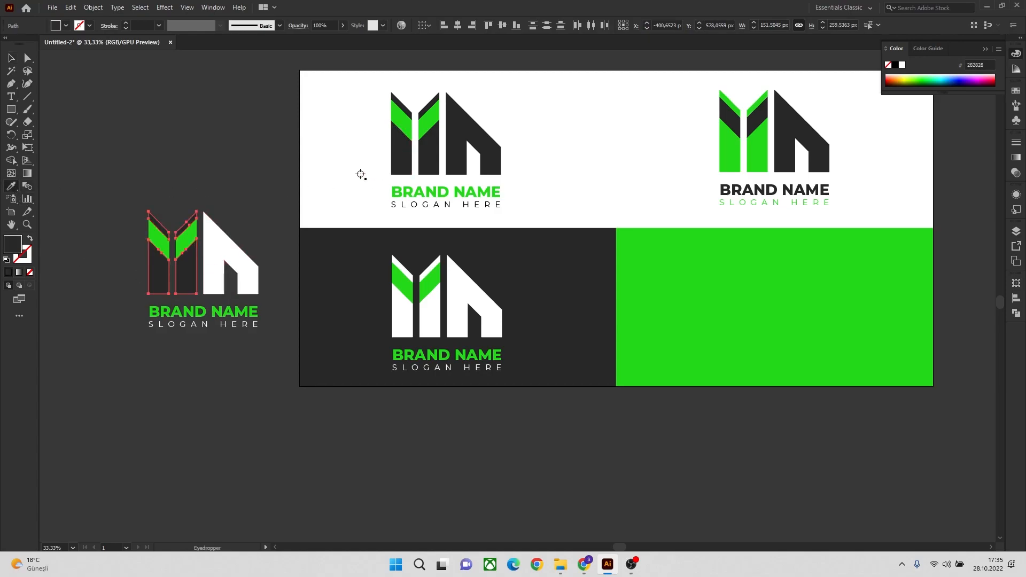
{"action": "key", "text": "v"}
Step: Recolour the off-artboard copy's slanted right-hand shape with the bars' dark grey
{"action": "left_click", "coordinate": [214, 247]}
{"action": "left_click", "coordinate": [11, 186]}
{"action": "left_click", "coordinate": [162, 273]}
{"action": "left_click", "coordinate": [8, 60]}
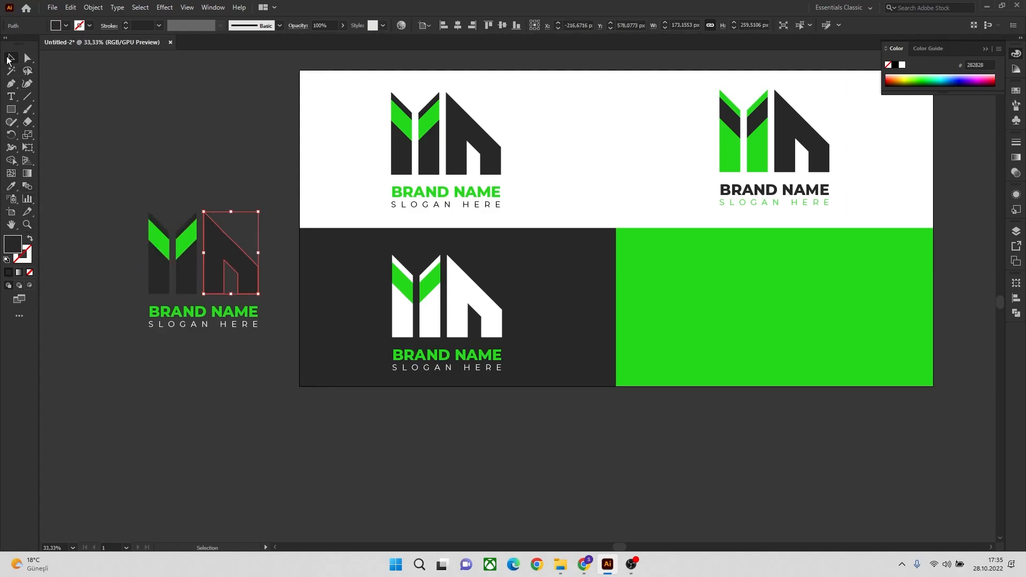
Step: Recolour the off-artboard copy's brand name with the bars' dark grey
{"action": "left_click", "coordinate": [214, 314]}
{"action": "left_click", "coordinate": [10, 186]}
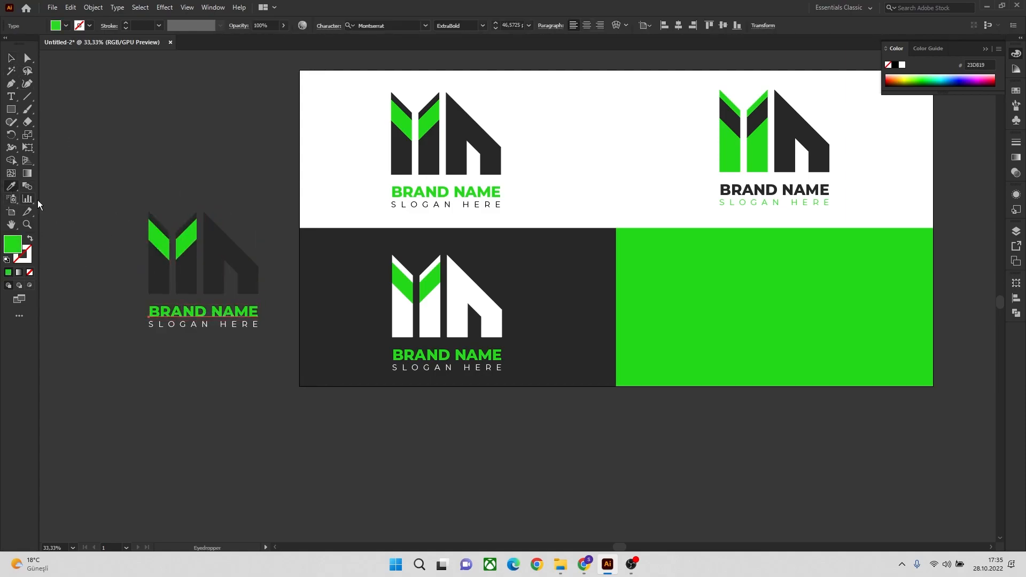
{"action": "left_click", "coordinate": [153, 267]}
{"action": "left_click", "coordinate": [11, 58]}
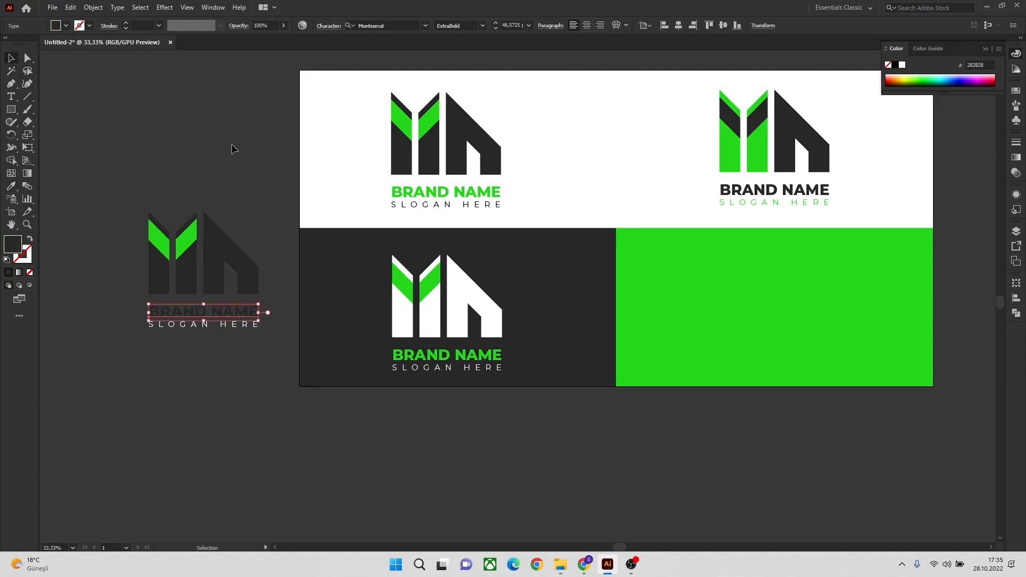
{"action": "left_click", "coordinate": [232, 149]}
Step: Recolour both chevrons of the off-artboard copy with the white of the logo on the dark background
{"action": "left_click", "coordinate": [188, 242]}
{"action": "left_click", "coordinate": [158, 242], "text": "shift"}
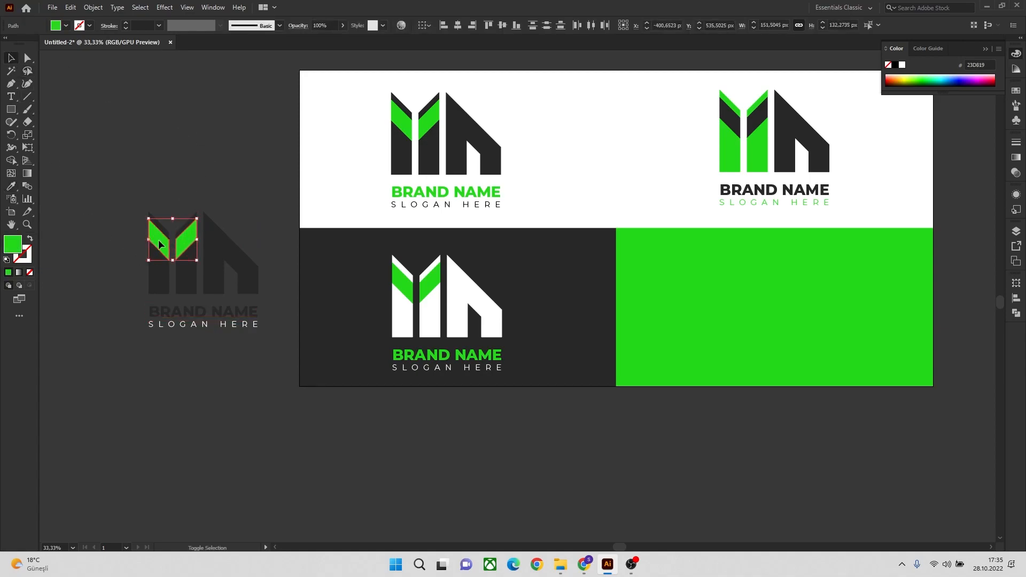
{"action": "left_click", "coordinate": [11, 186]}
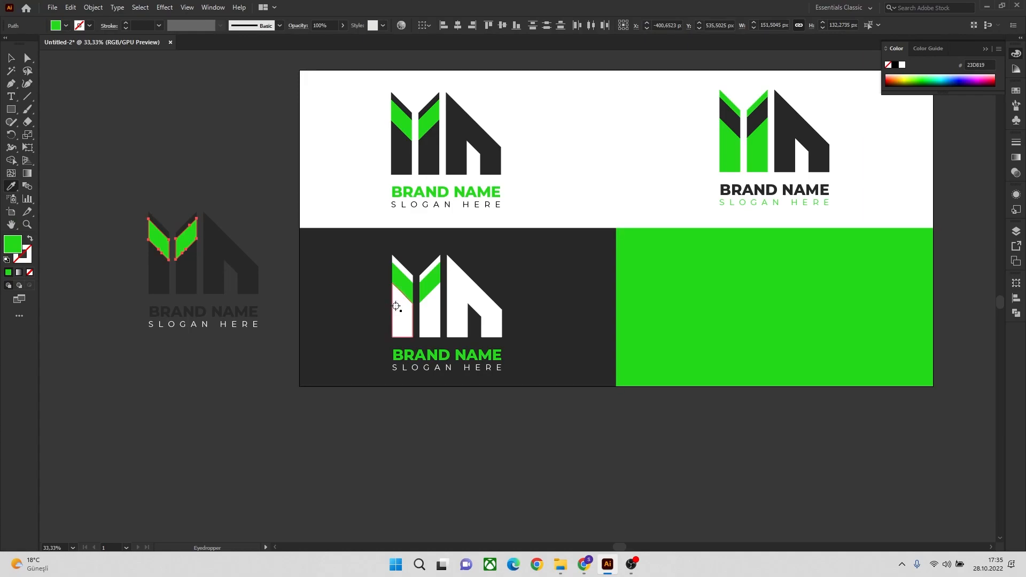
{"action": "left_click", "coordinate": [402, 315]}
Step: Select the whole off-artboard dark grey and white logo and move it onto the green rectangle, below the upper-right logo
{"action": "left_click_drag", "start_coordinate": [103, 132], "coordinate": [301, 376]}
{"action": "left_click", "coordinate": [160, 414]}
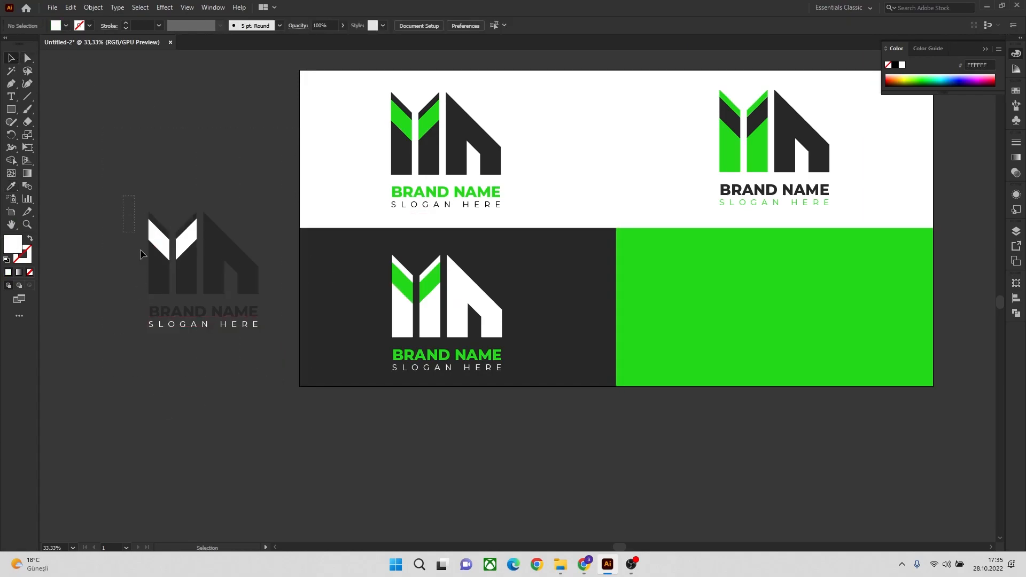
{"action": "left_click_drag", "start_coordinate": [273, 363], "coordinate": [273, 364]}
{"action": "left_click", "coordinate": [241, 353]}
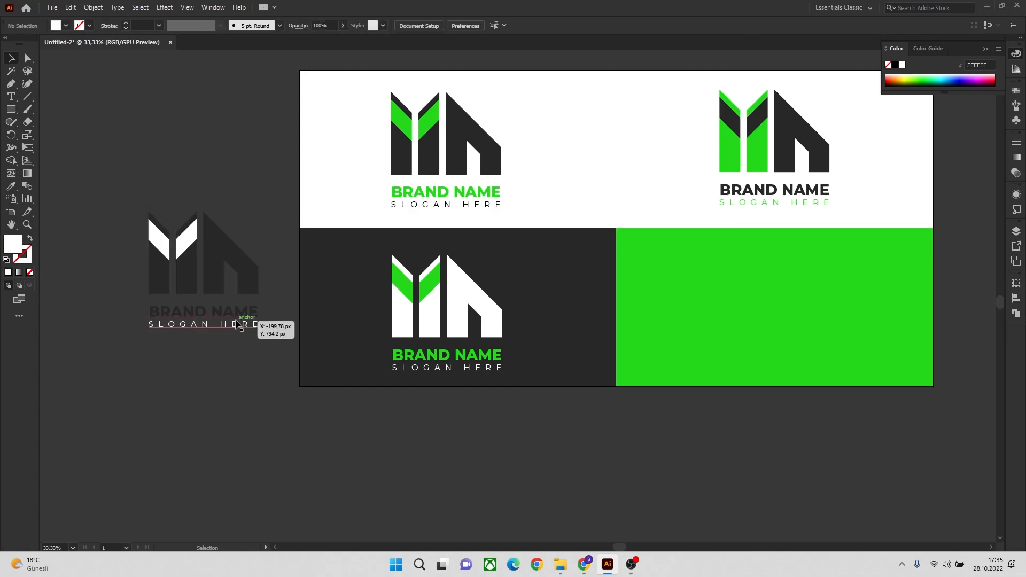
{"action": "left_click_drag", "start_coordinate": [281, 187], "coordinate": [129, 357]}
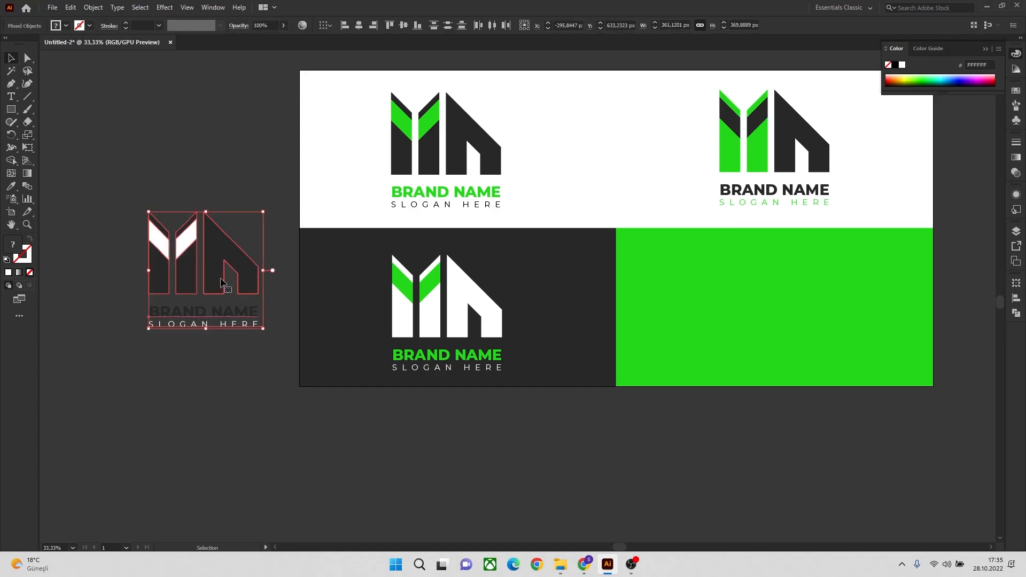
{"action": "left_click_drag", "start_coordinate": [225, 257], "coordinate": [790, 290]}
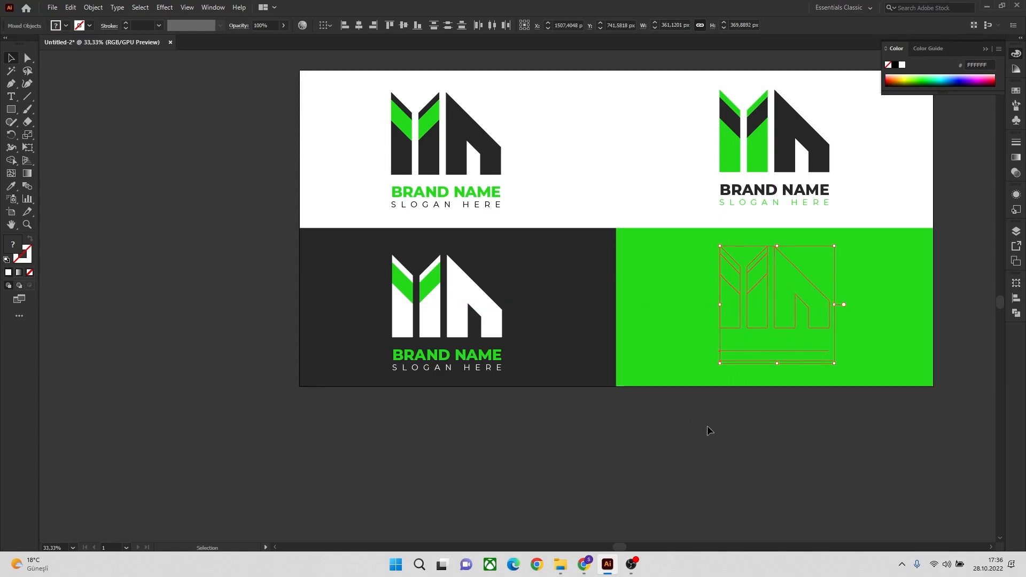
Step: Send the green background rectangle to the back, behind the logo placed on it
{"action": "right_click", "coordinate": [912, 348]}
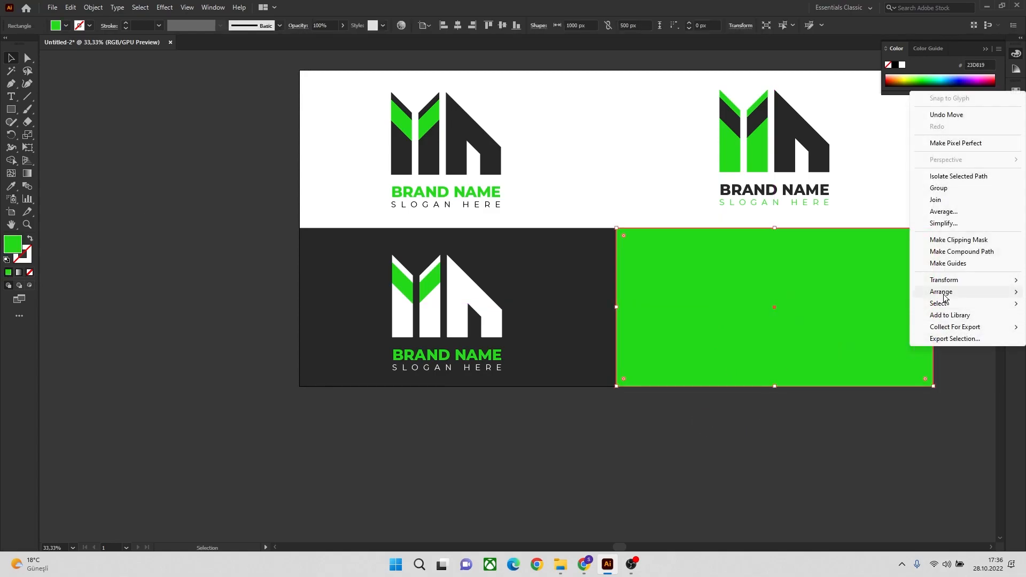
{"action": "mouse_move", "coordinate": [948, 293]}
{"action": "left_click", "coordinate": [855, 327]}
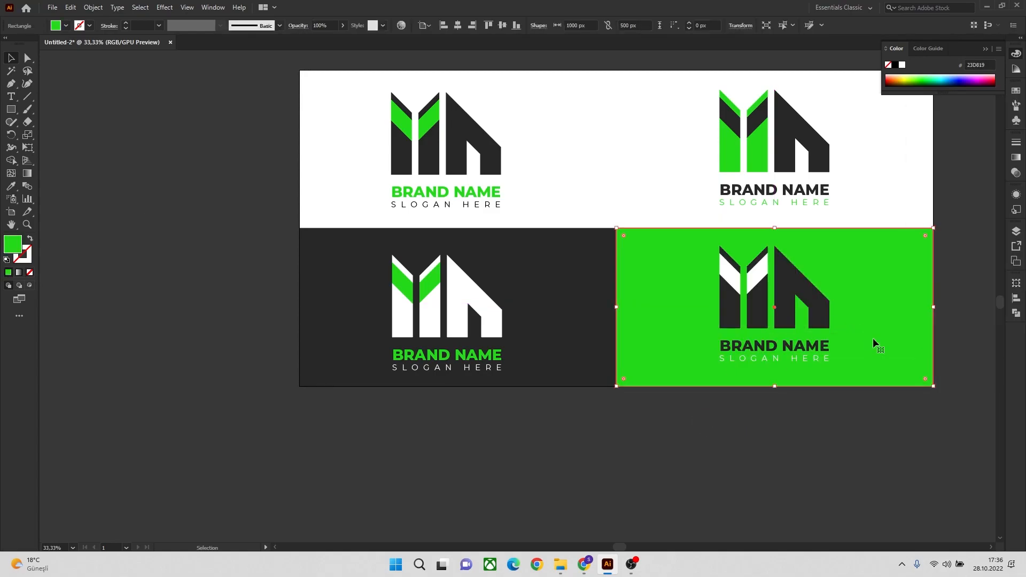
{"action": "left_click", "coordinate": [646, 438]}
Step: Draw a green strip 1000 px wide and about 33 px high along the upper edge of the artboard's left half
{"action": "left_click_drag", "start_coordinate": [925, 194], "coordinate": [807, 210]}
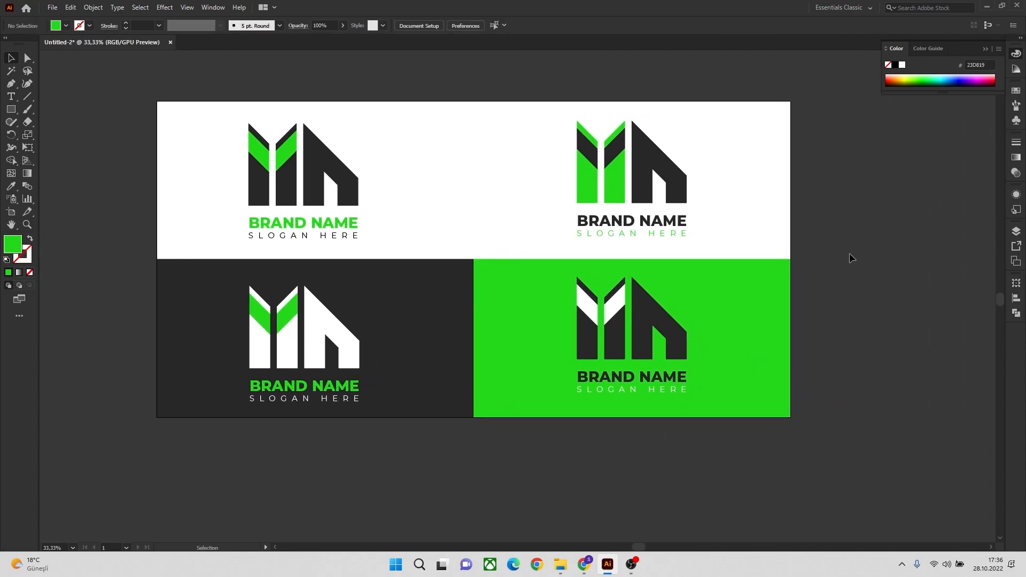
{"action": "left_click", "coordinate": [13, 110]}
{"action": "left_click_drag", "start_coordinate": [155, 101], "coordinate": [473, 111]}
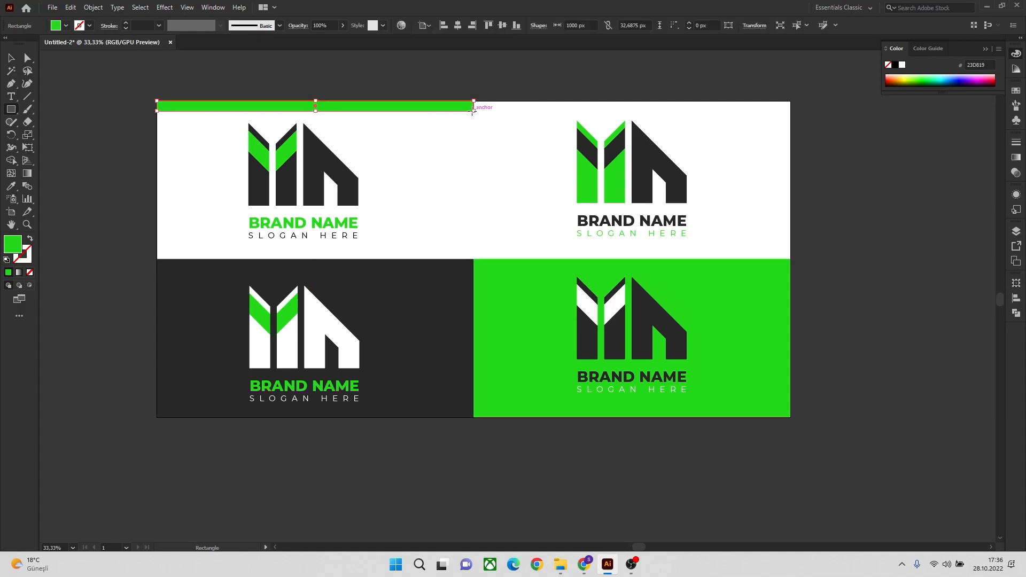
{"action": "left_click", "coordinate": [11, 57]}
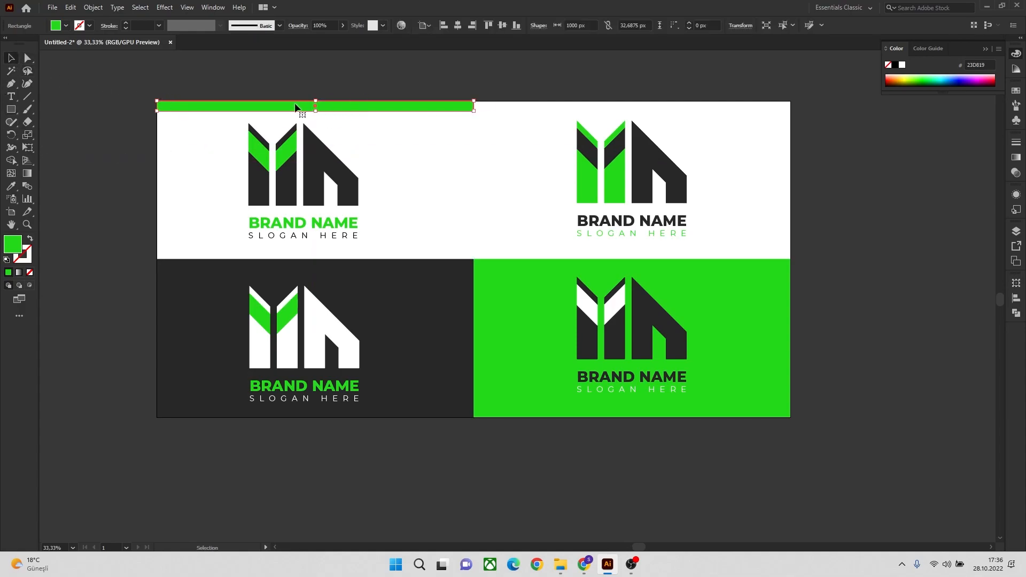
Step: Duplicate the green strip along the upper edge of the artboard's right half and recolour the copy with the mark's dark grey
{"action": "left_click_drag", "start_coordinate": [295, 104], "coordinate": [614, 107]}
{"action": "left_click", "coordinate": [11, 186]}
{"action": "left_click", "coordinate": [185, 279]}
{"action": "left_click", "coordinate": [12, 58]}
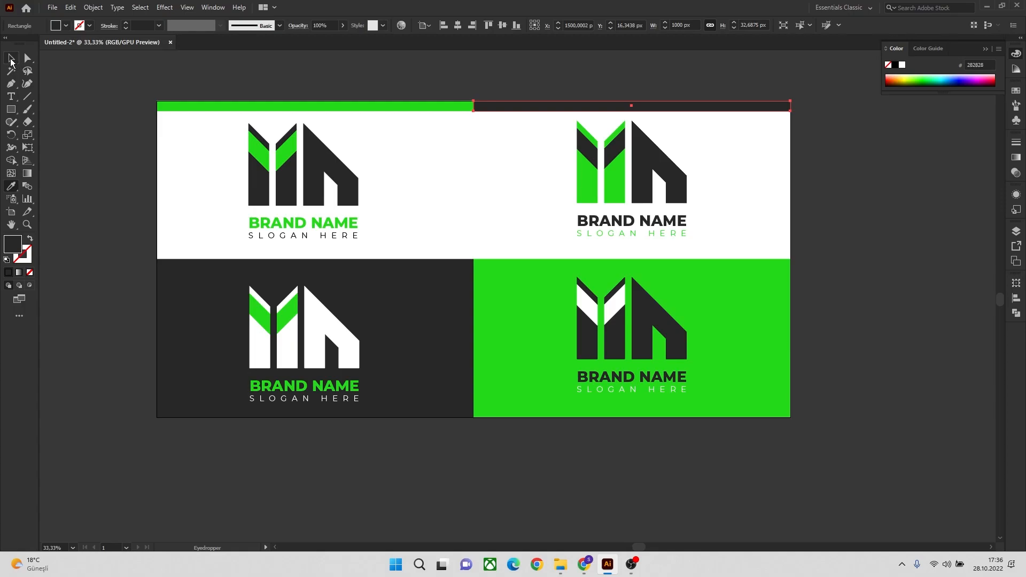
{"action": "left_click", "coordinate": [75, 96]}
{"action": "scroll", "coordinate": [830, 159], "scroll_direction": "down", "scroll_amount": 1}
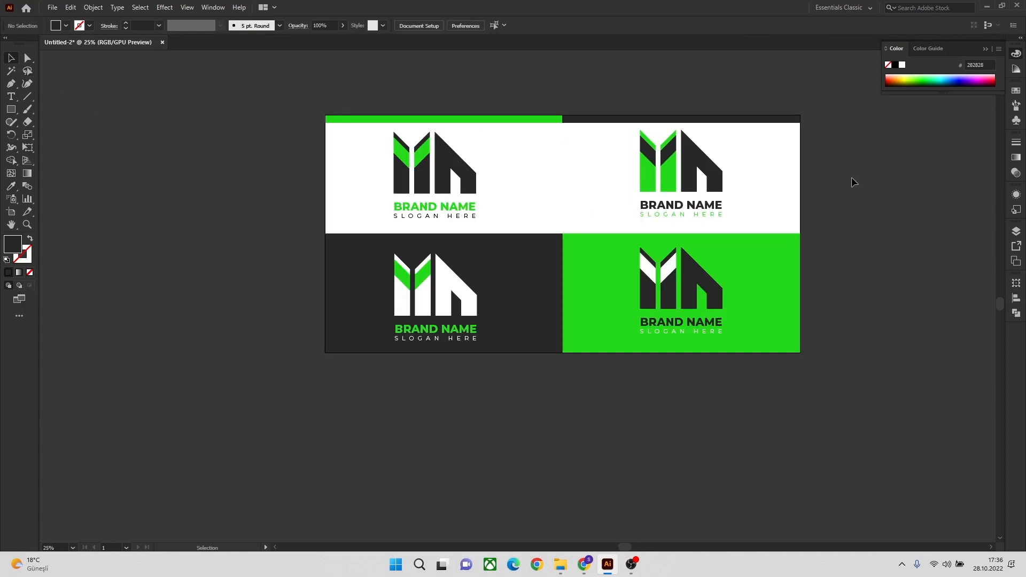
{"action": "left_click_drag", "start_coordinate": [862, 181], "coordinate": [790, 182]}
{"action": "scroll", "coordinate": [779, 187], "scroll_direction": "up", "scroll_amount": 1}
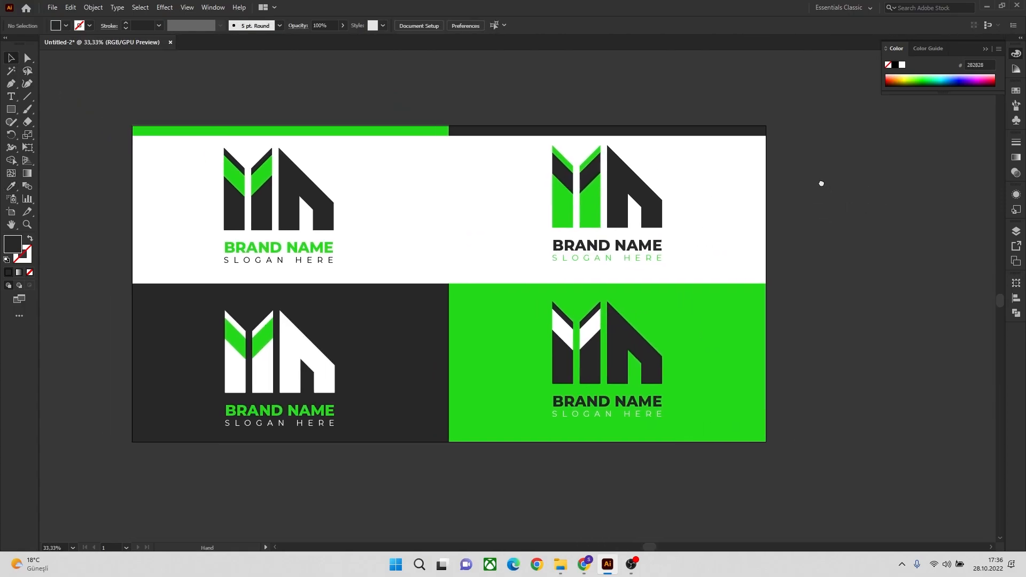